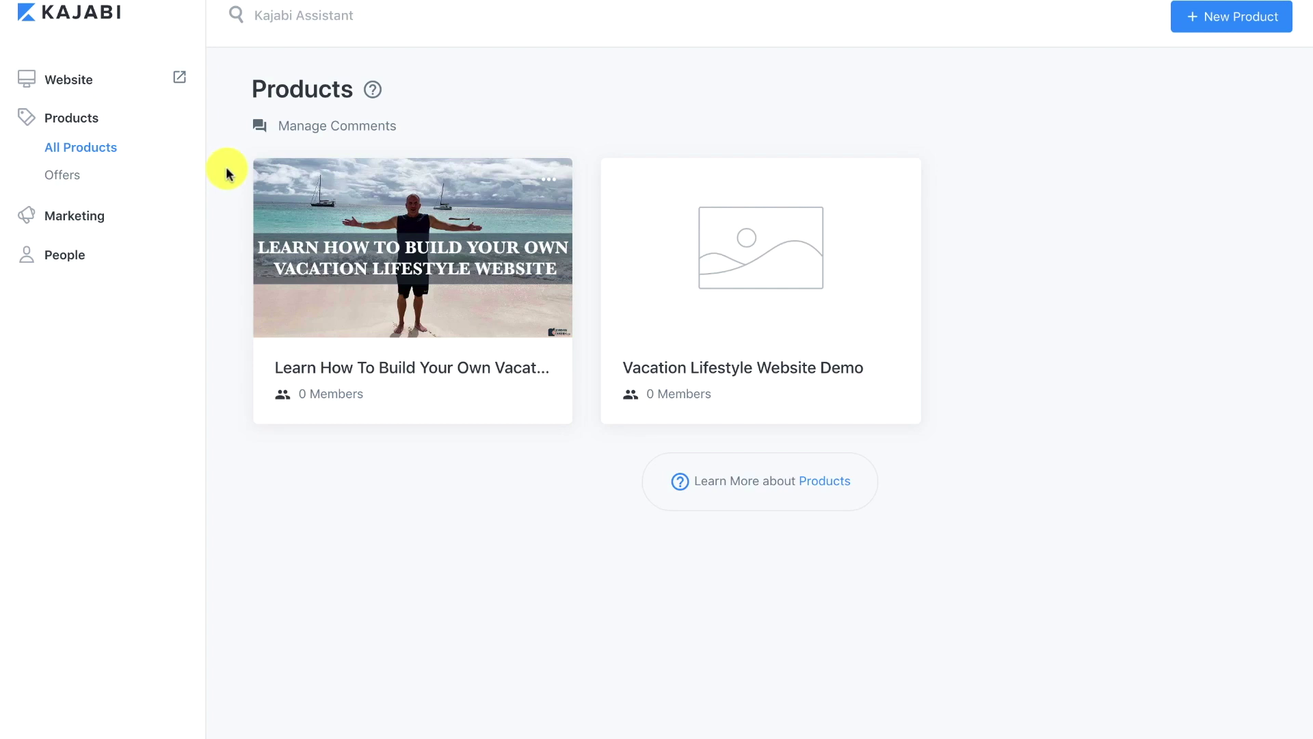
Step: From Products > Offers > Coupons, begin a new coupon using the Single Coupon Code option
{"action": "left_click", "coordinate": [69, 182]}
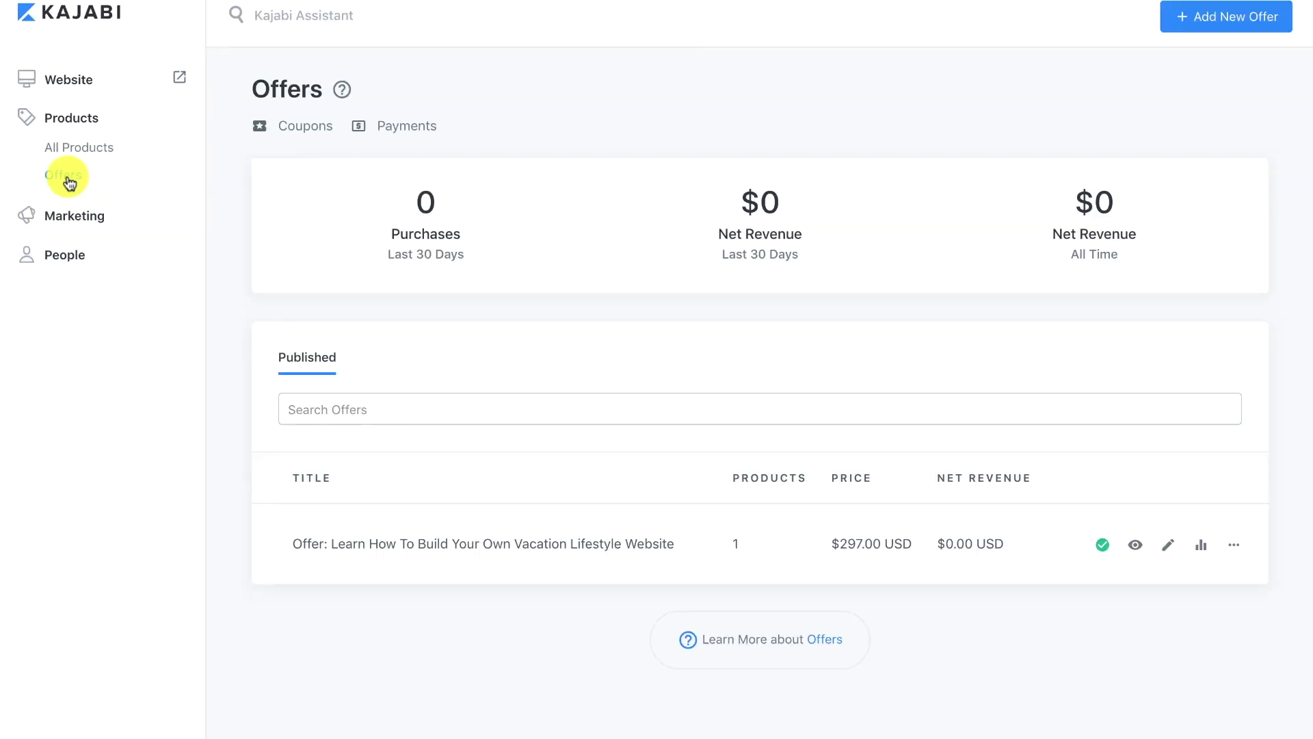
{"action": "left_click", "coordinate": [293, 129]}
{"action": "left_click", "coordinate": [1211, 17]}
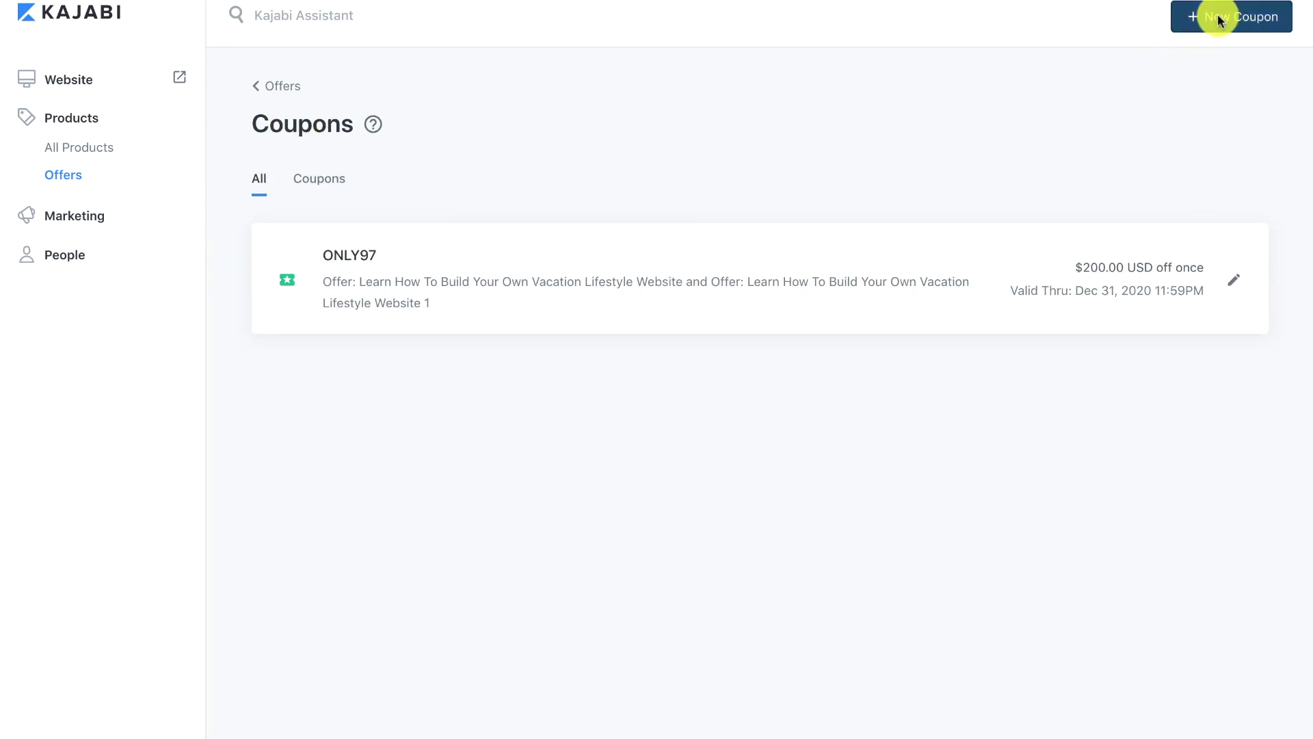
{"action": "left_click", "coordinate": [559, 254]}
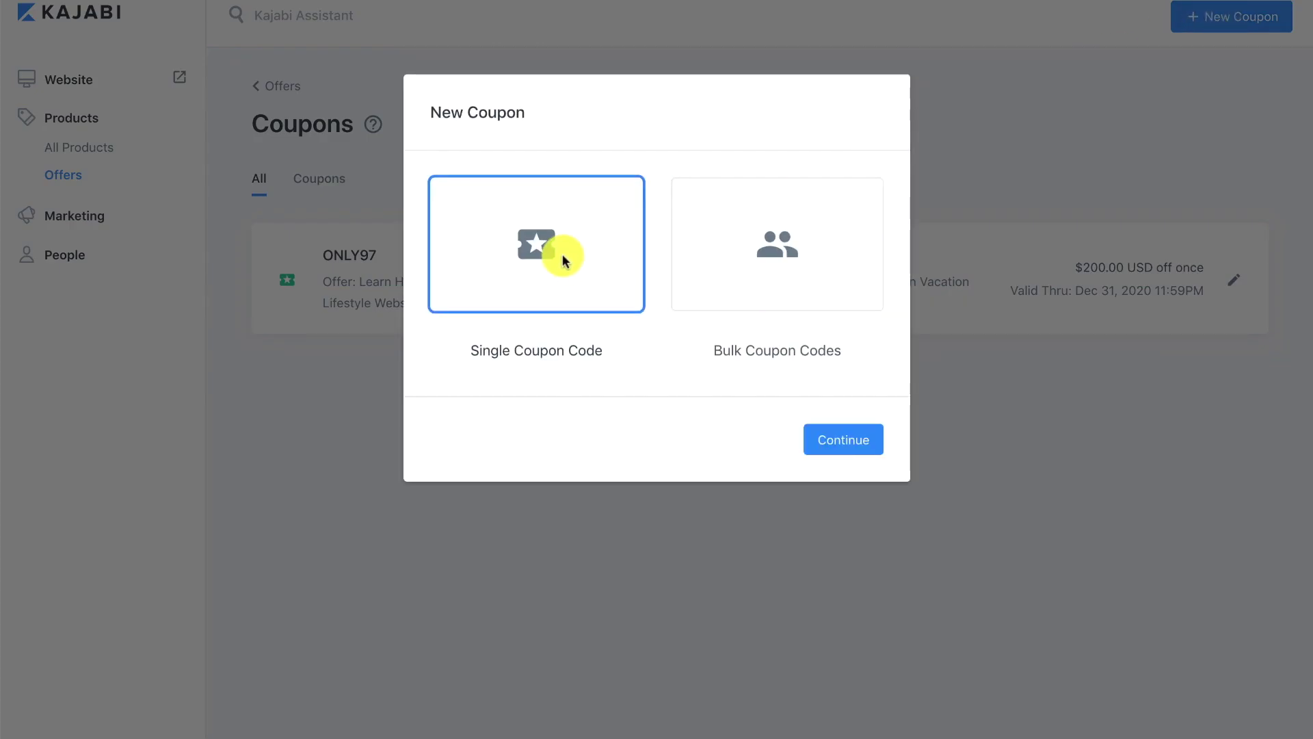
Step: Enter coupon code ONLY2 with an Amount off discount of 295
{"action": "left_click", "coordinate": [832, 443]}
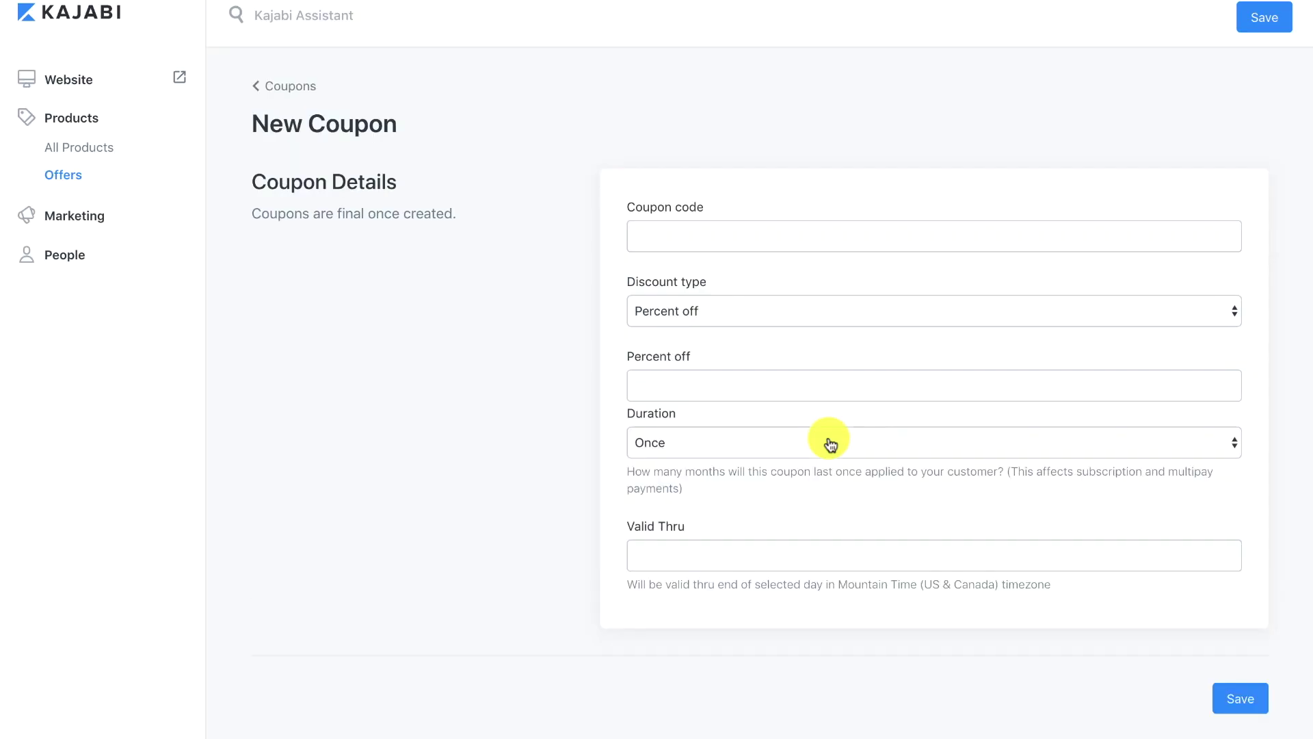
{"action": "left_click", "coordinate": [648, 236]}
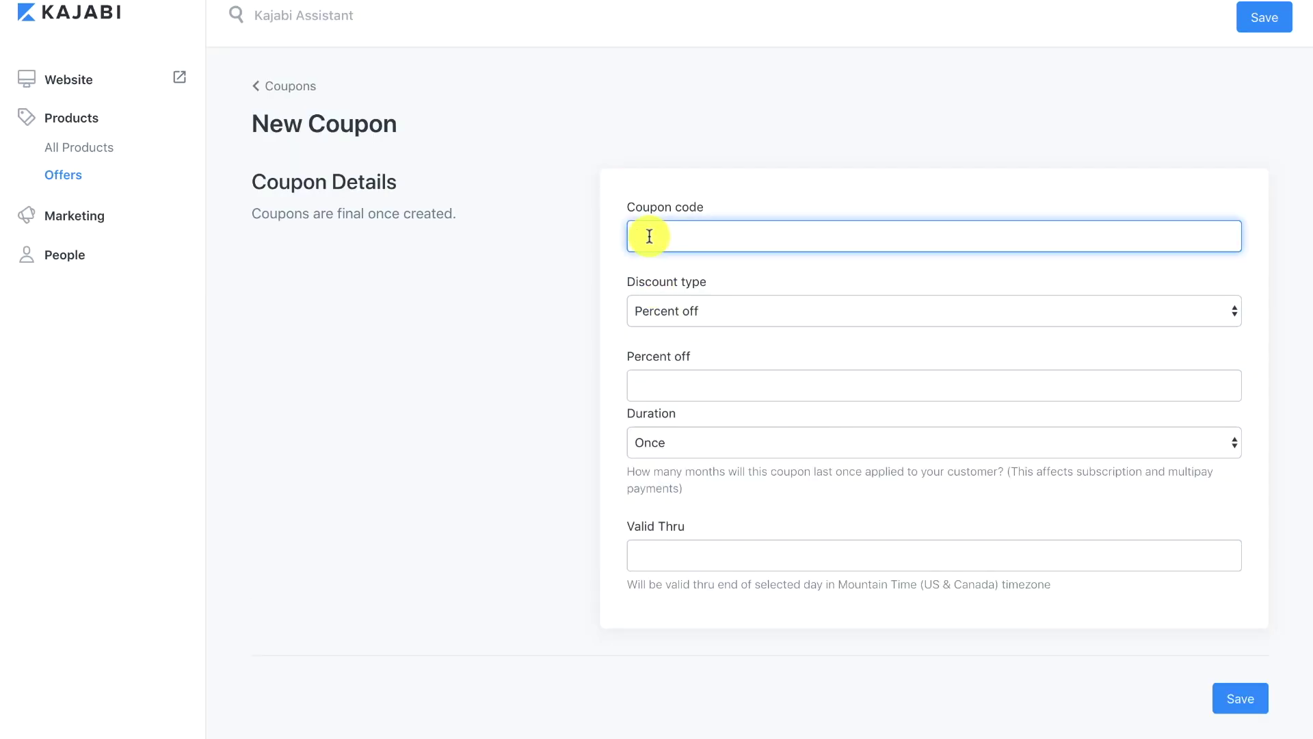
{"action": "type", "text": "ONLY2"}
{"action": "left_click", "coordinate": [702, 310]}
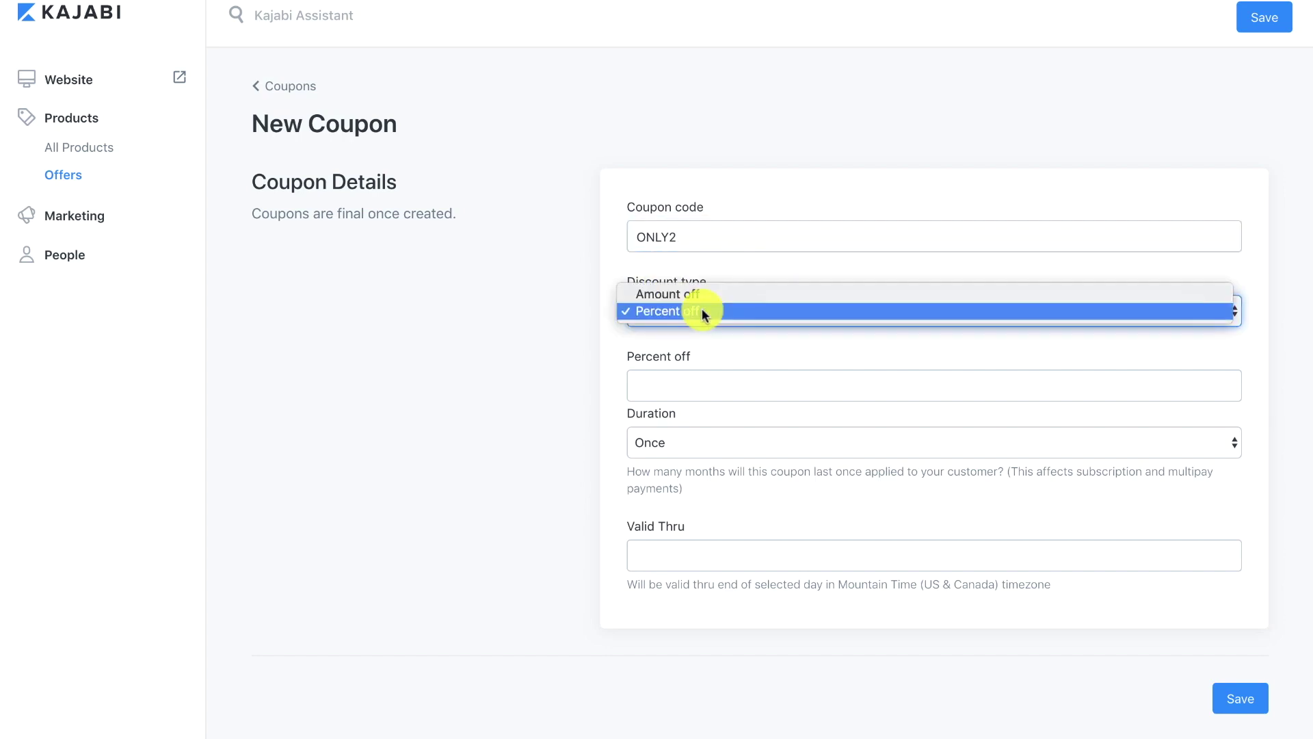
{"action": "left_click", "coordinate": [702, 295]}
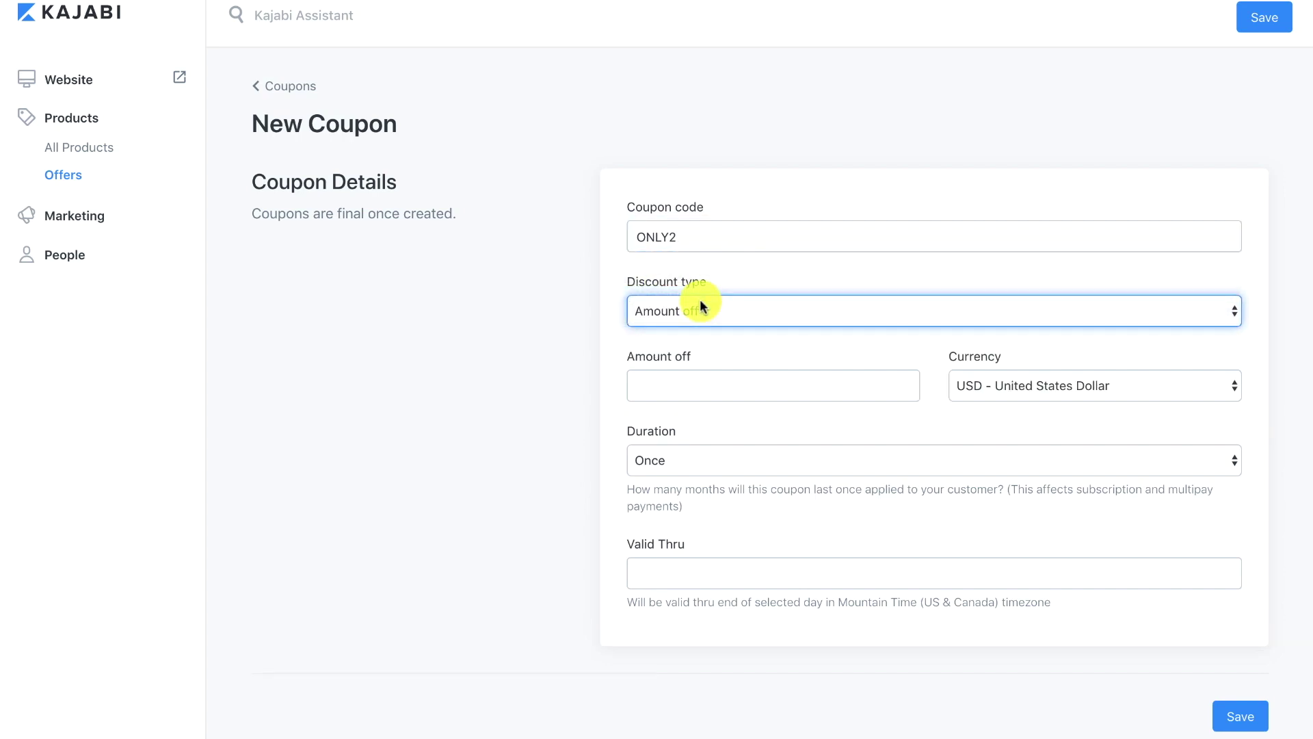
{"action": "left_click", "coordinate": [674, 387]}
{"action": "type", "text": "295"}
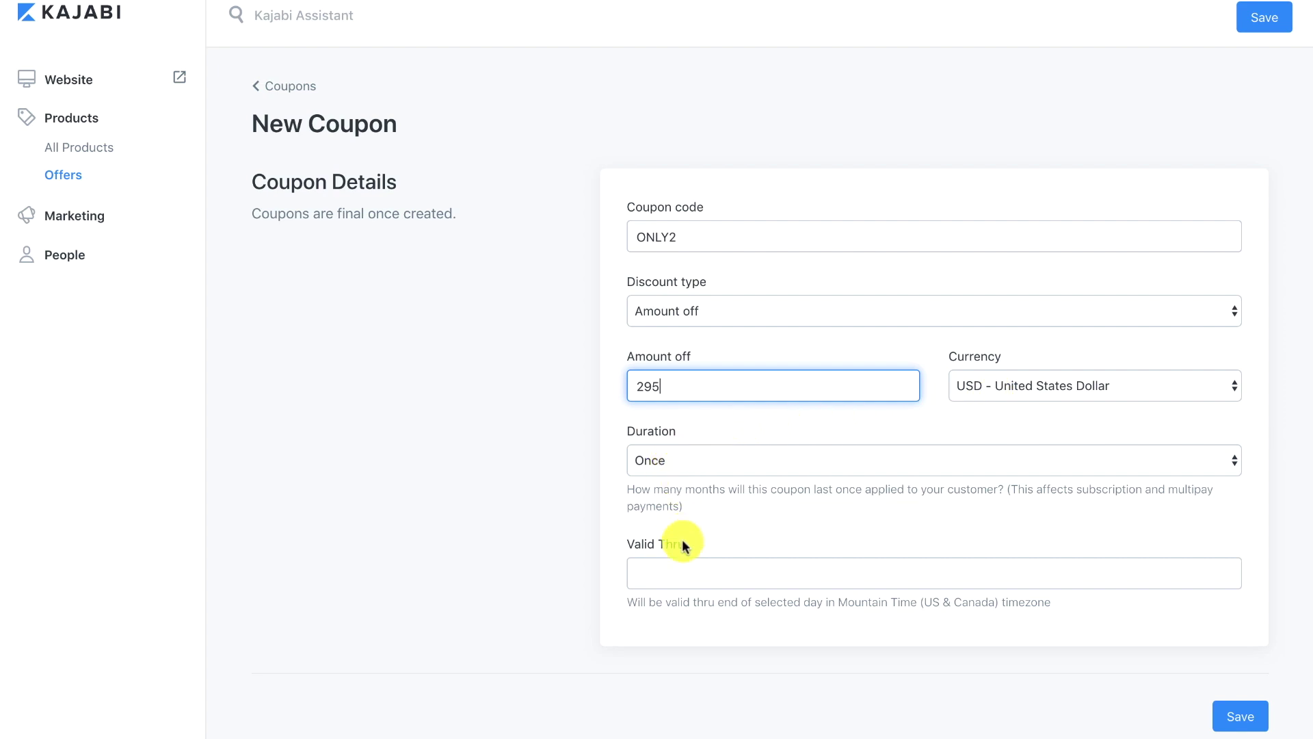
Step: Set Valid Thru to 2019-08-31 and save the coupon
{"action": "left_click", "coordinate": [675, 570]}
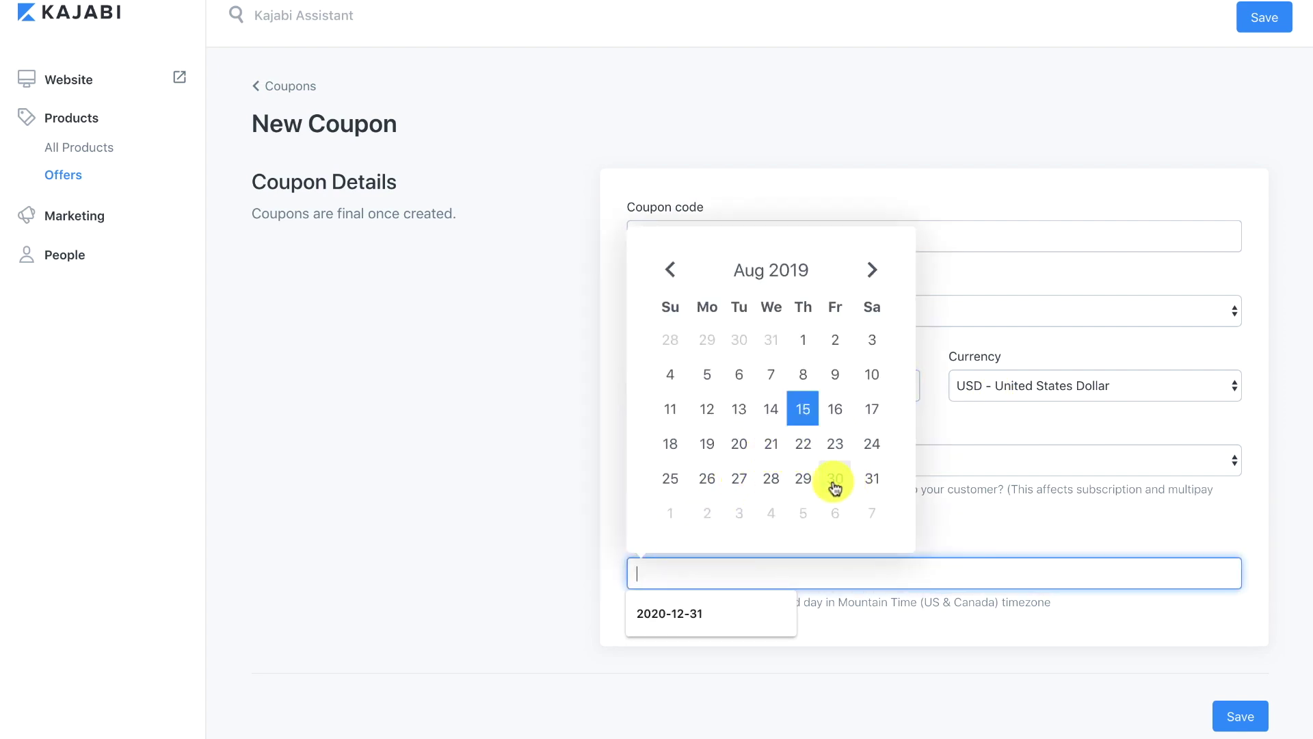
{"action": "left_click", "coordinate": [871, 479]}
{"action": "left_click", "coordinate": [1240, 716]}
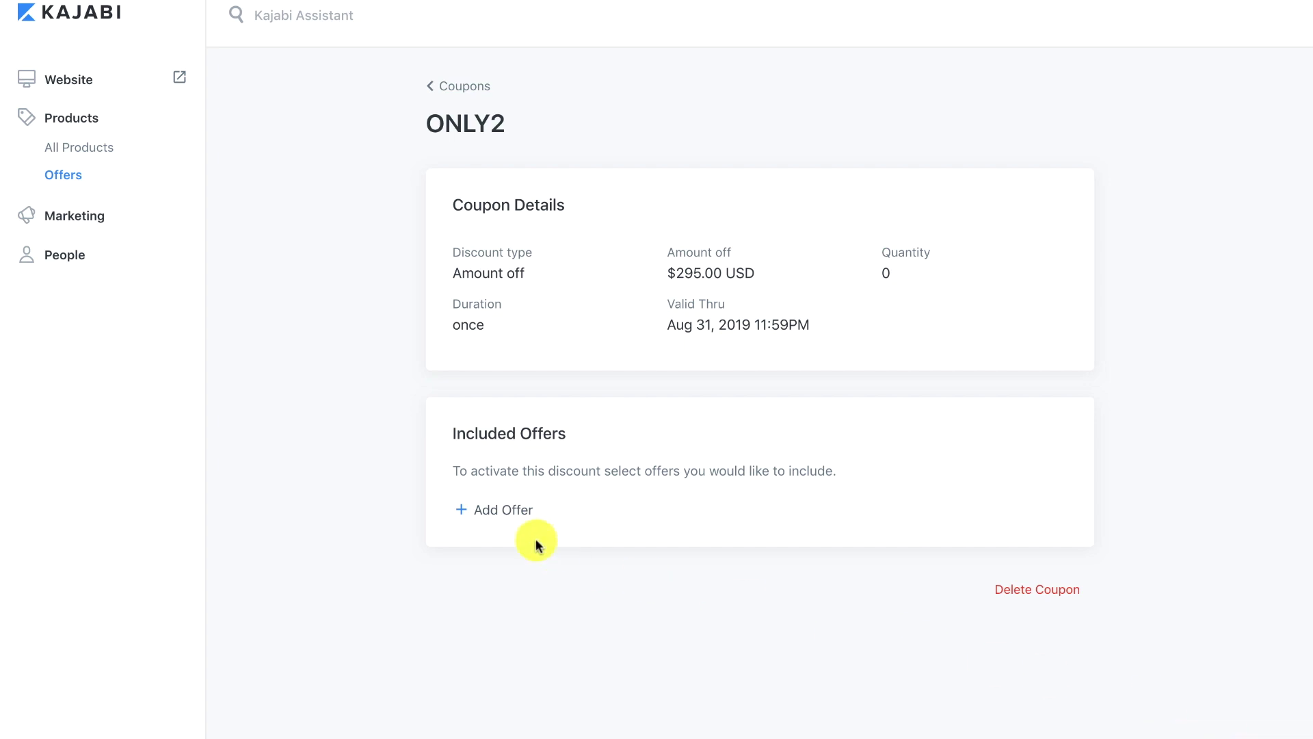
Step: Add the Learn How To Build Your Own Vacation Lifestyle Website offer under Included Offers
{"action": "left_click", "coordinate": [501, 510]}
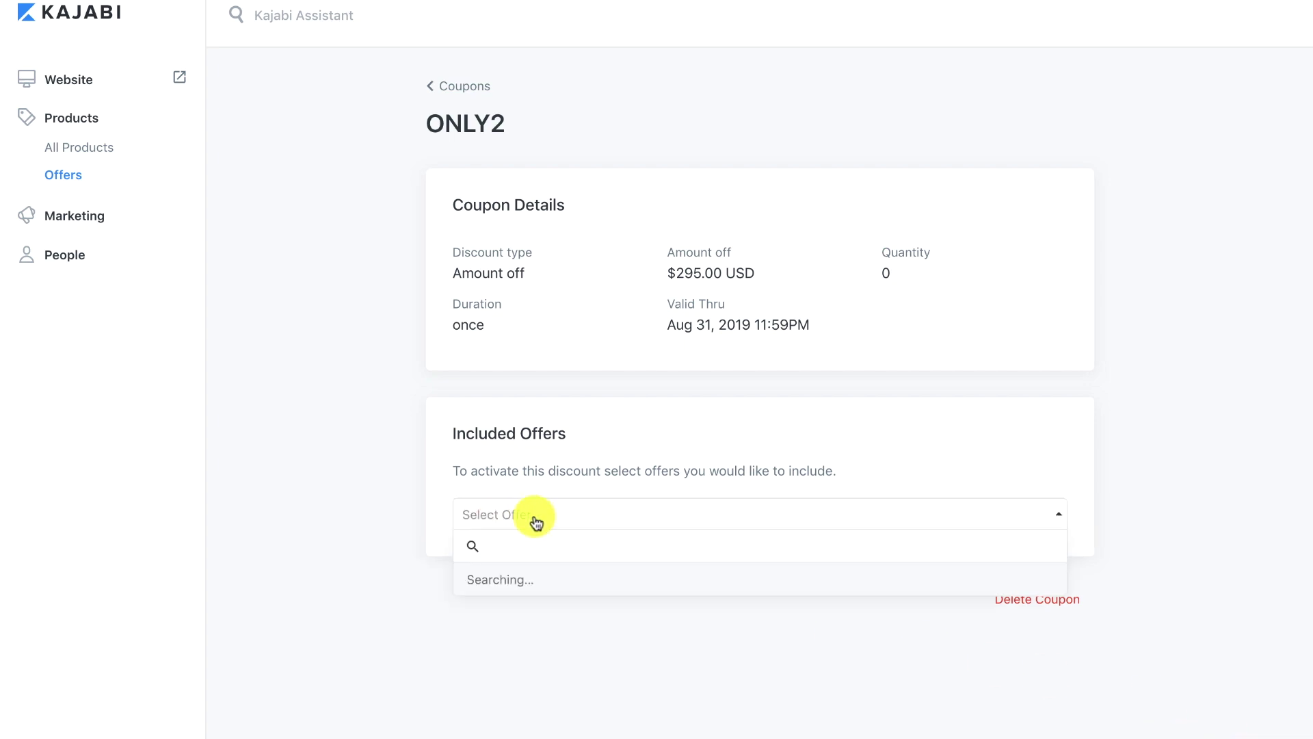
{"action": "left_click", "coordinate": [568, 587]}
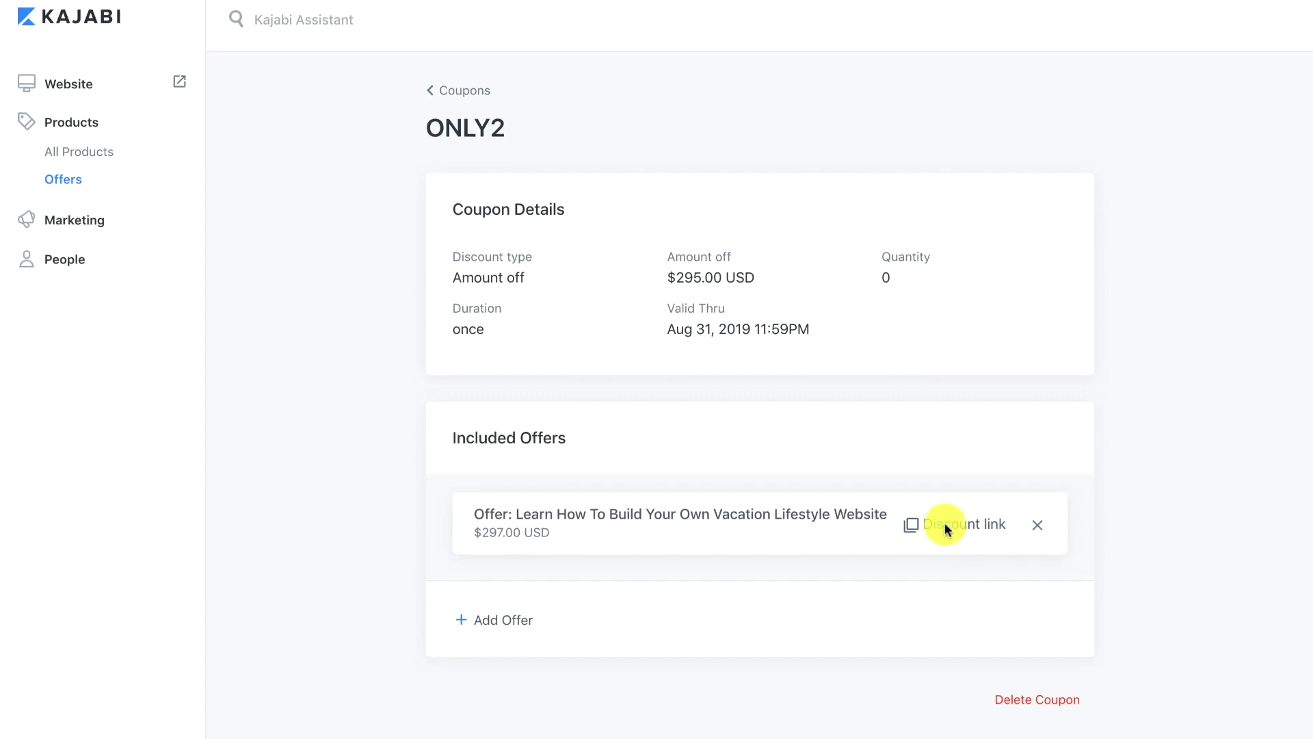
{"action": "left_click", "coordinate": [953, 15]}
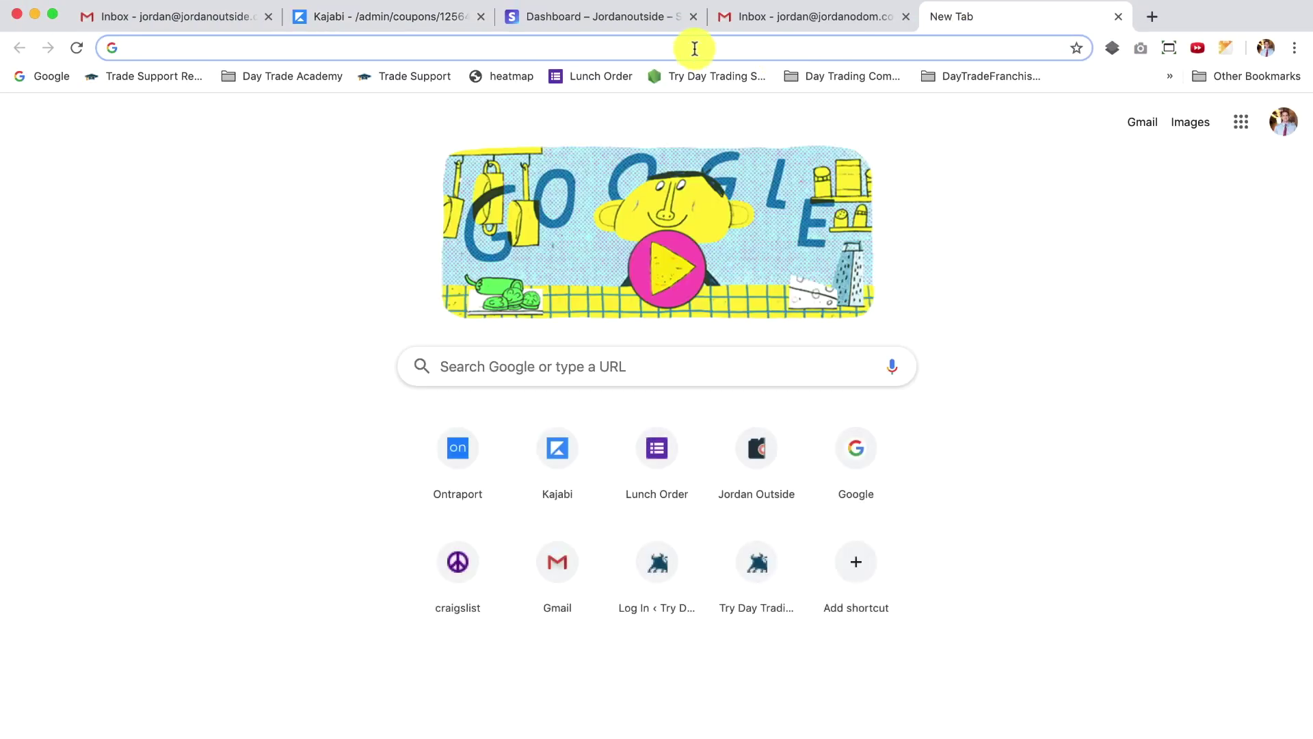
{"action": "right_click", "coordinate": [689, 47]}
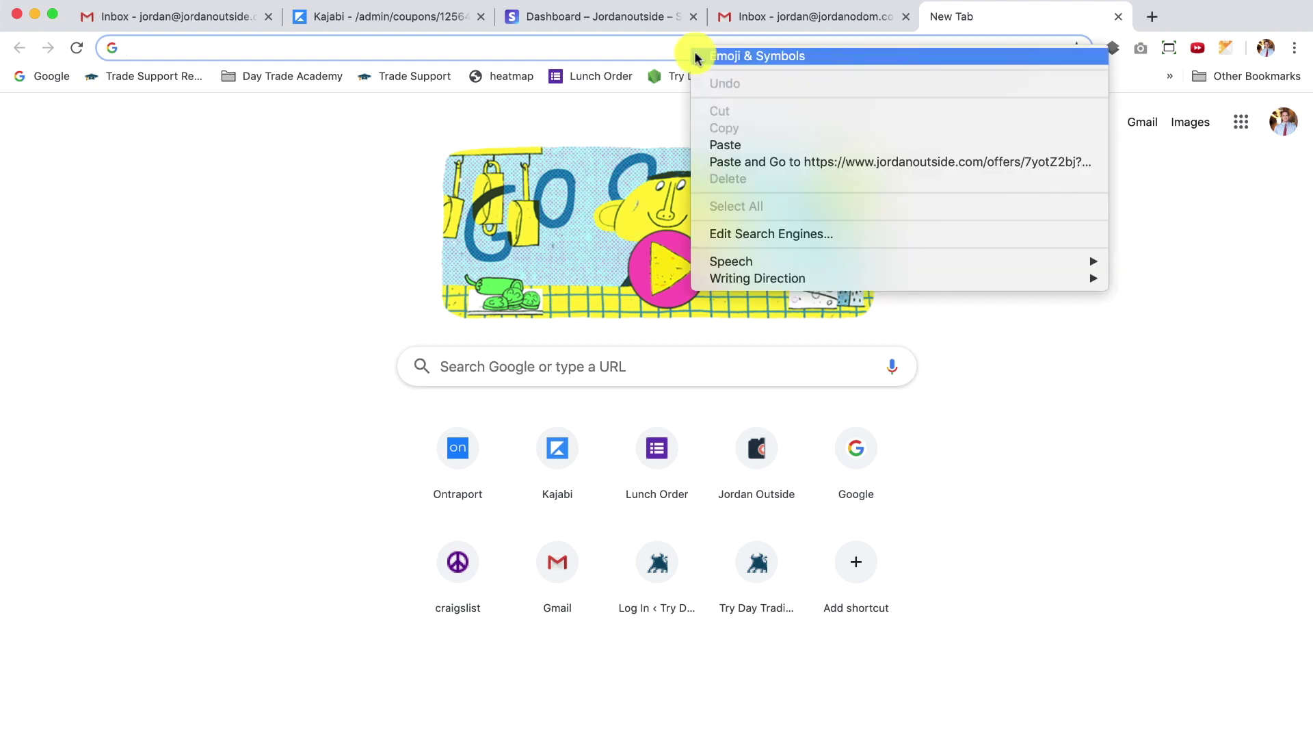
{"action": "left_click", "coordinate": [754, 159]}
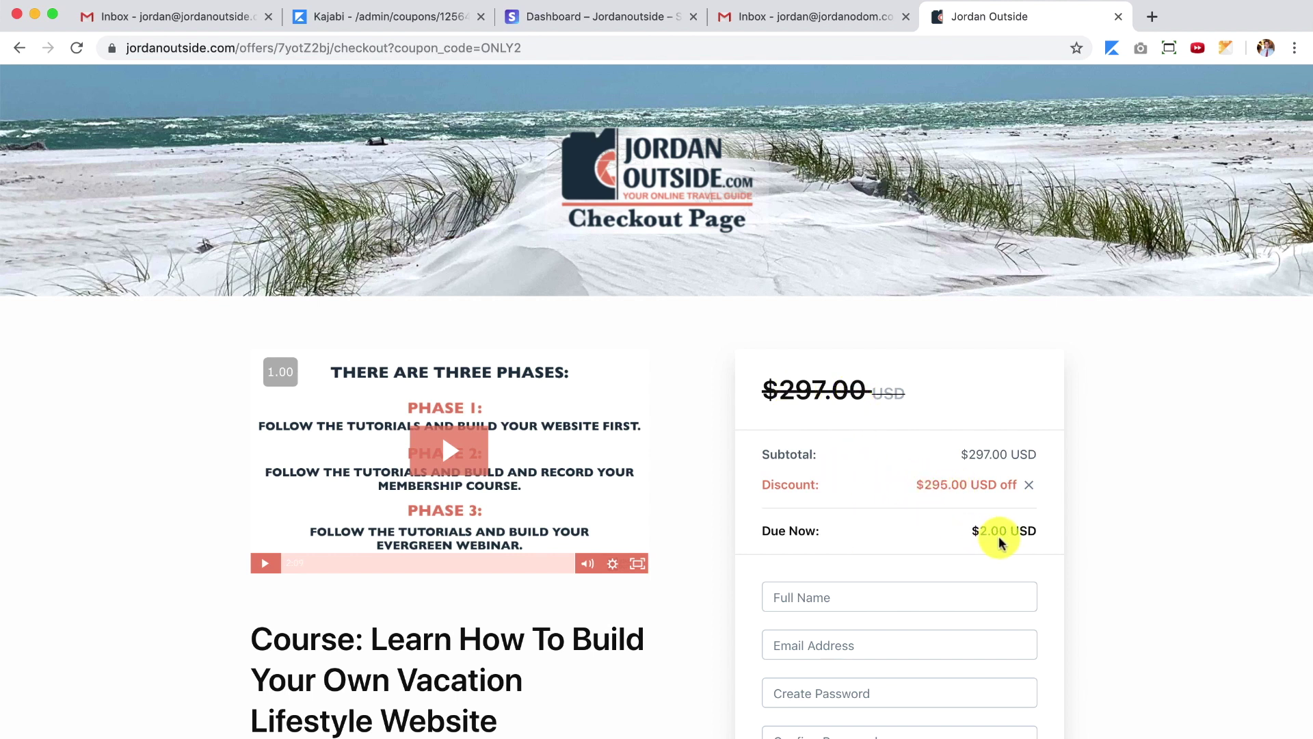
{"action": "left_click", "coordinate": [1119, 16]}
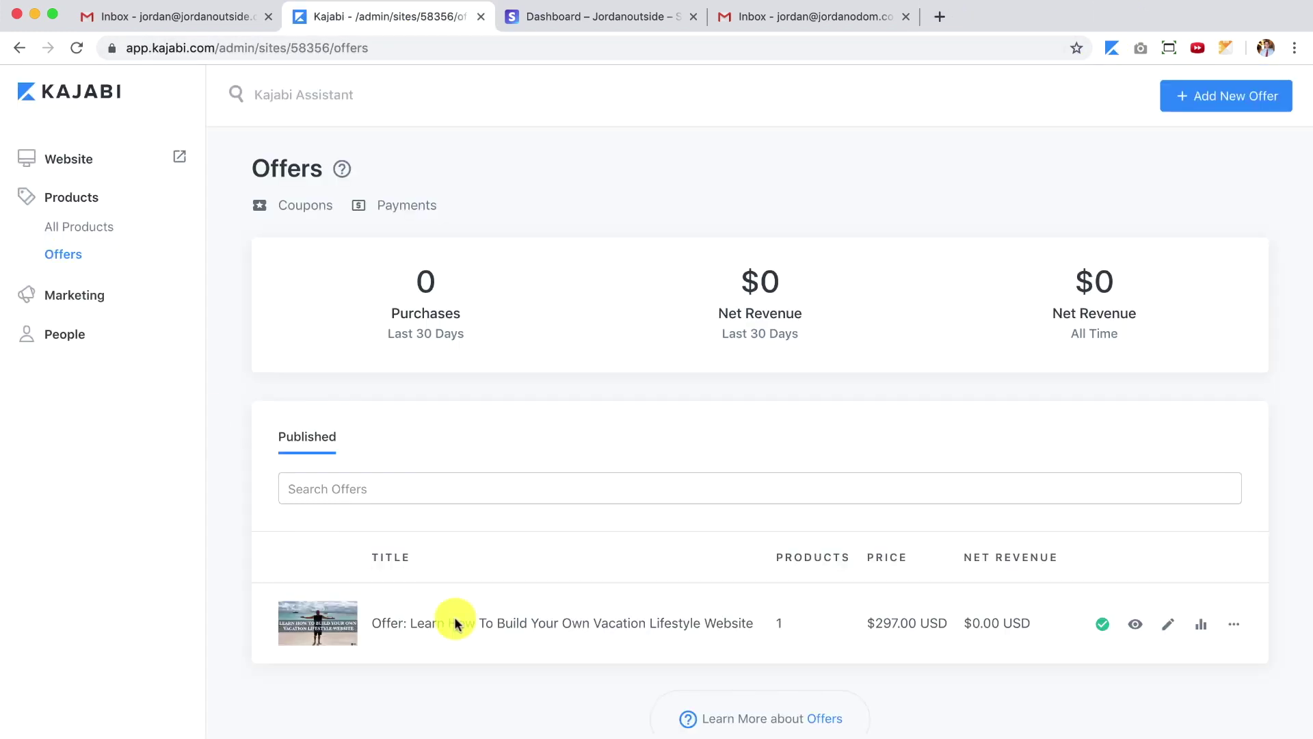
Step: Open the Vacation Lifestyle Website offer and copy its Get Link share URL
{"action": "left_click", "coordinate": [544, 624]}
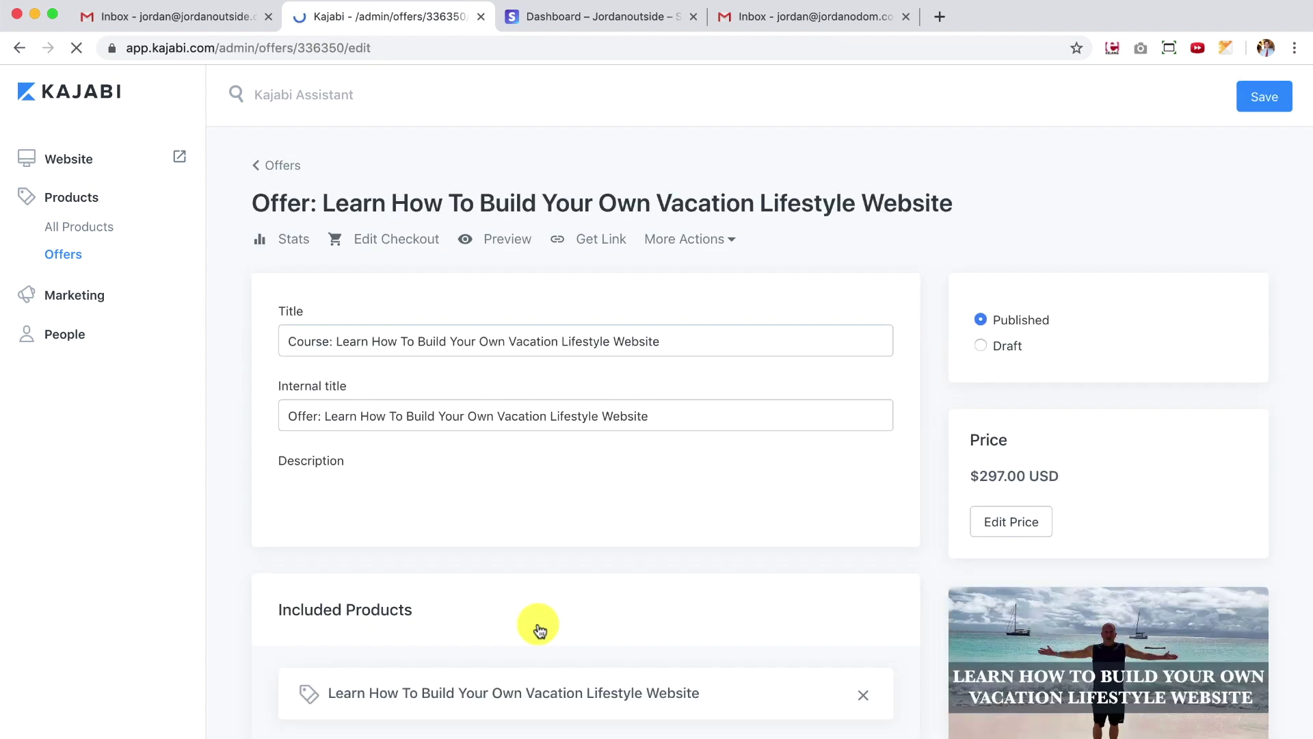
{"action": "left_click", "coordinate": [595, 243]}
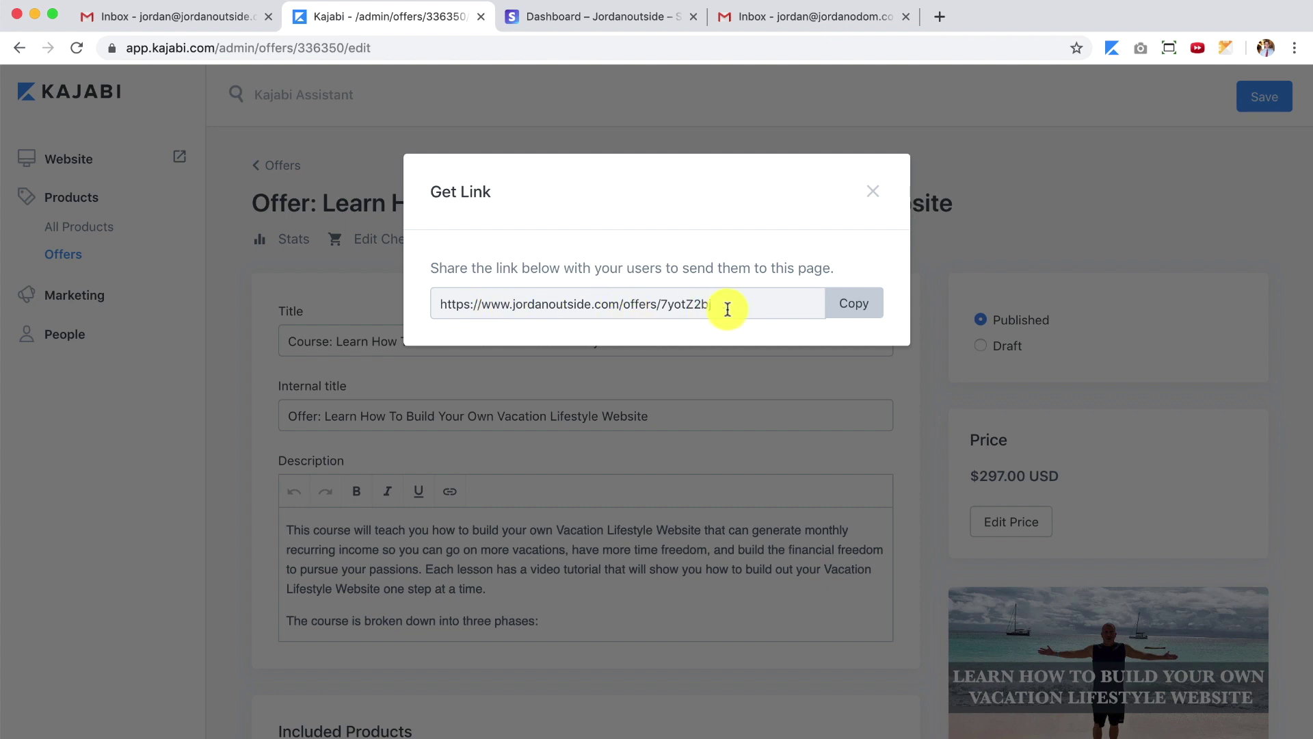
{"action": "left_click", "coordinate": [853, 303]}
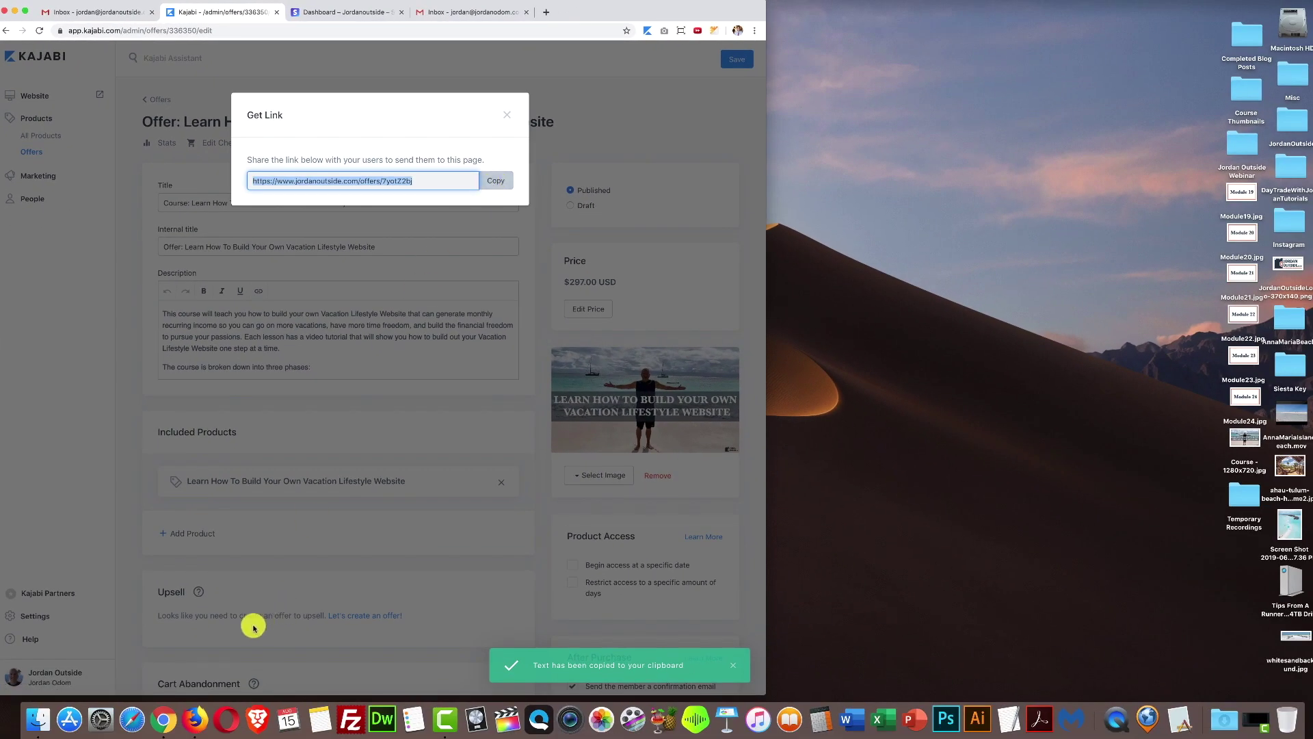
Step: In Firefox, paste the copied offer link into the address bar and load the checkout page
{"action": "left_click", "coordinate": [196, 718]}
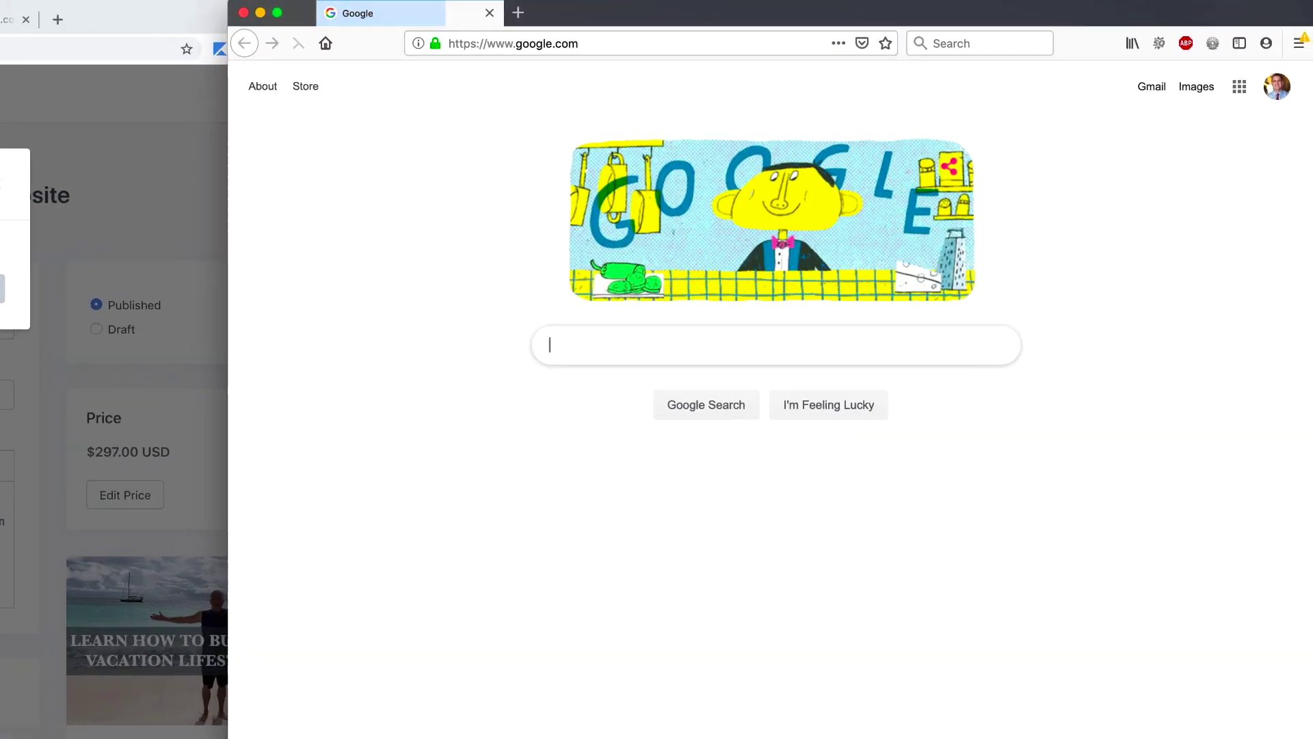
{"action": "left_click", "coordinate": [553, 46]}
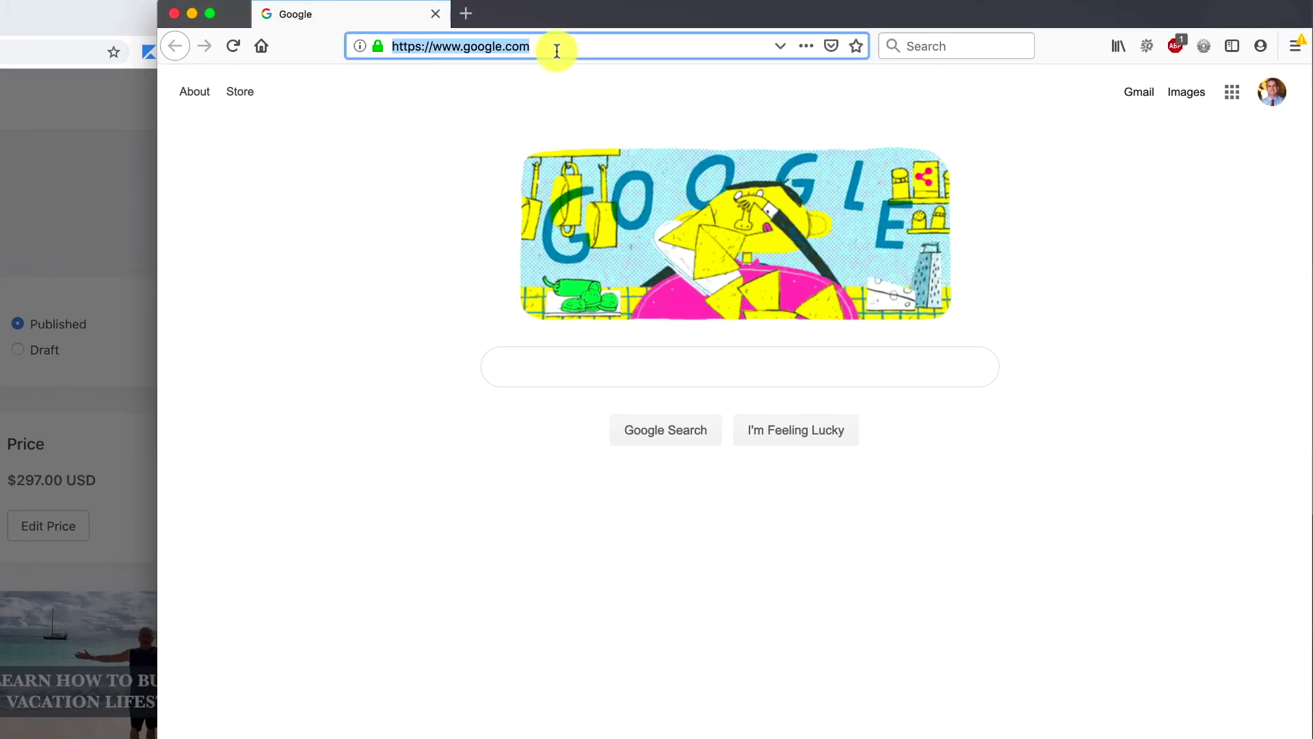
{"action": "right_click", "coordinate": [554, 45]}
{"action": "left_click", "coordinate": [609, 136]}
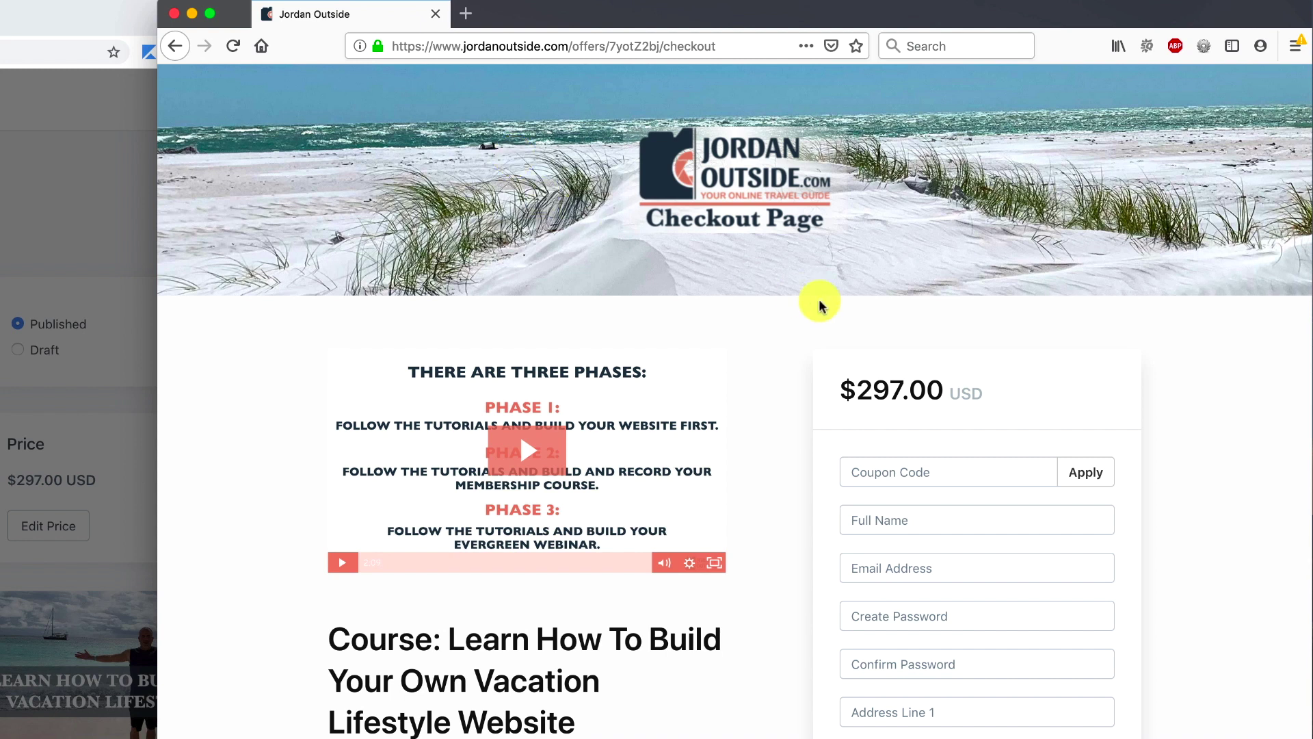
{"action": "scroll", "coordinate": [709, 333], "scroll_direction": "down", "scroll_amount": 2}
{"action": "scroll", "coordinate": [595, 421], "scroll_direction": "down", "scroll_amount": 4}
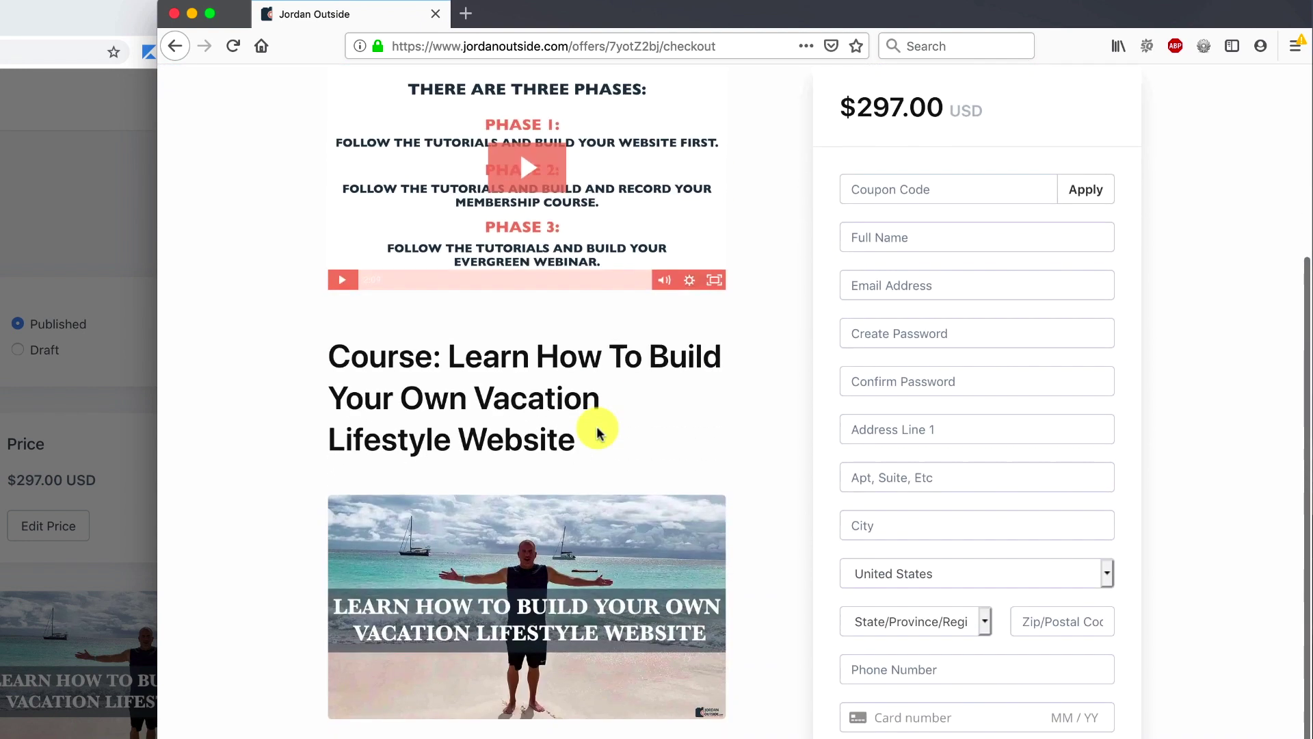
{"action": "scroll", "coordinate": [600, 431], "scroll_direction": "up", "scroll_amount": 4}
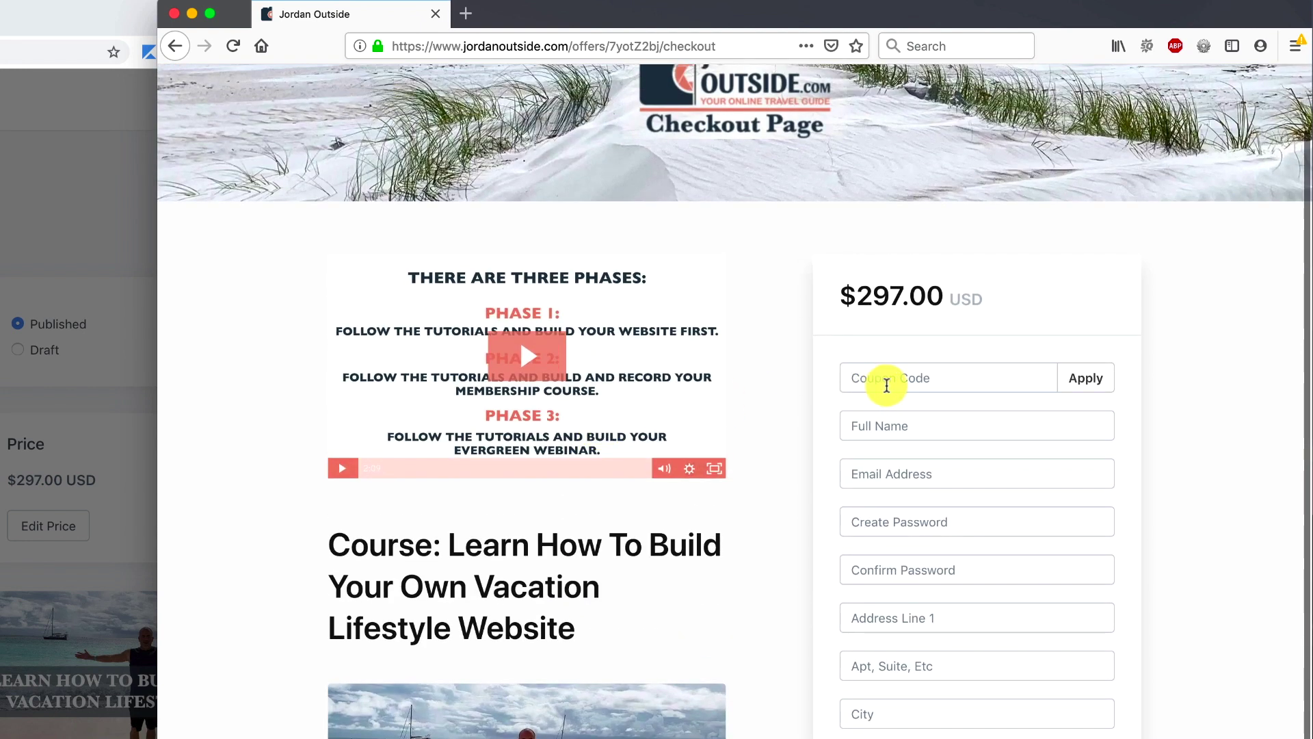
Step: Apply coupon ONLY2 at checkout for $295.00 off, leaving $2.00 due now
{"action": "left_click", "coordinate": [885, 385]}
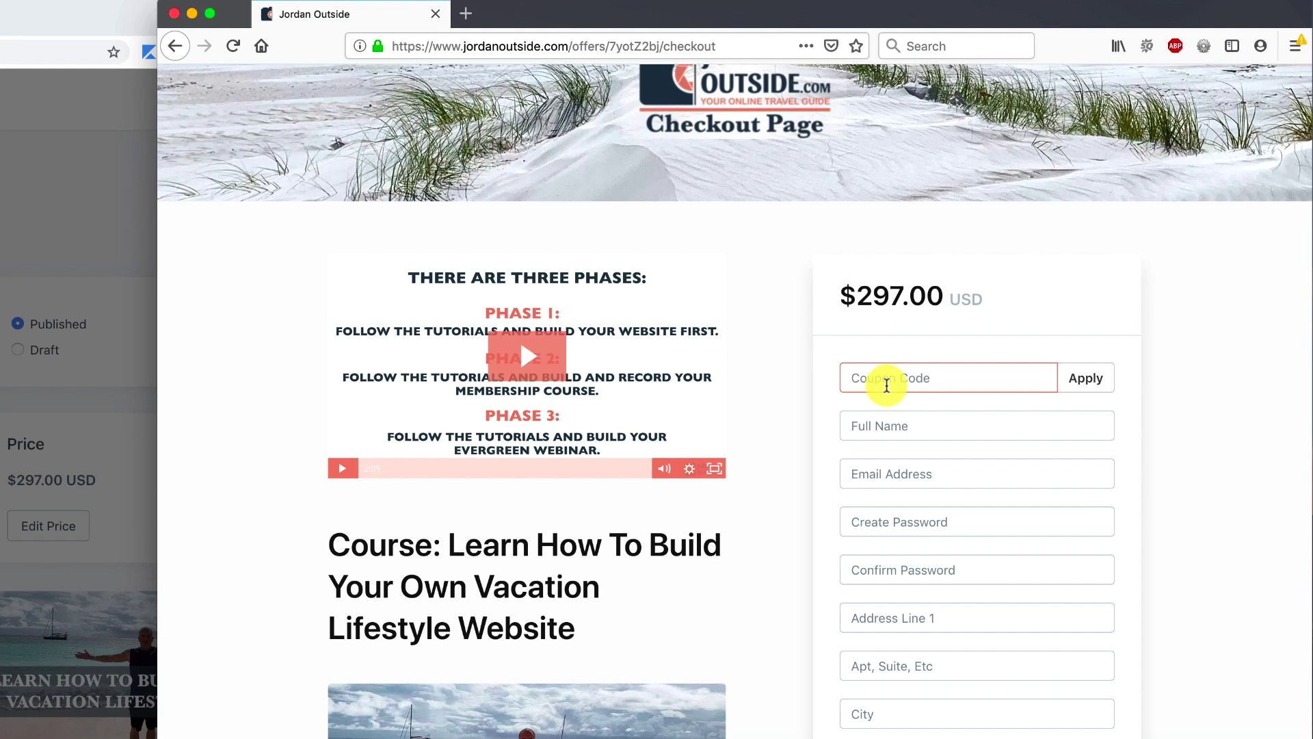
{"action": "type", "text": "only2"}
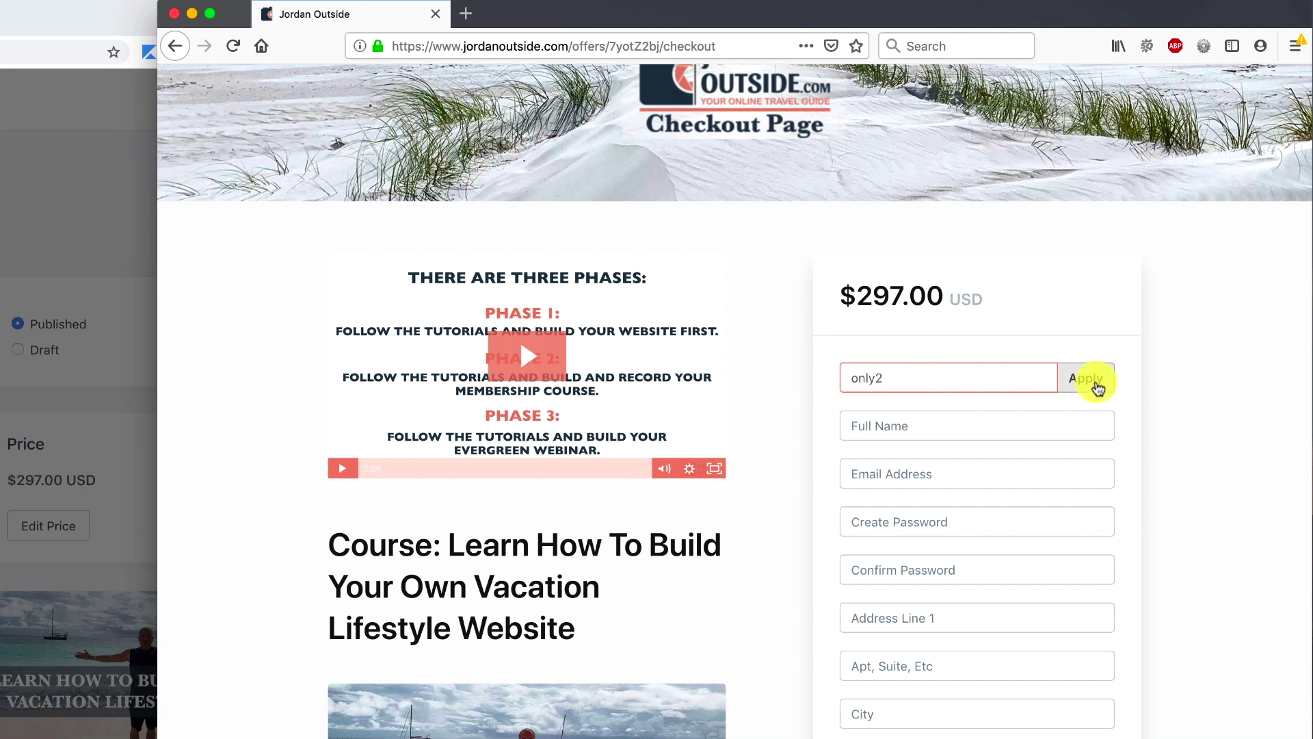
{"action": "left_click", "coordinate": [1086, 378]}
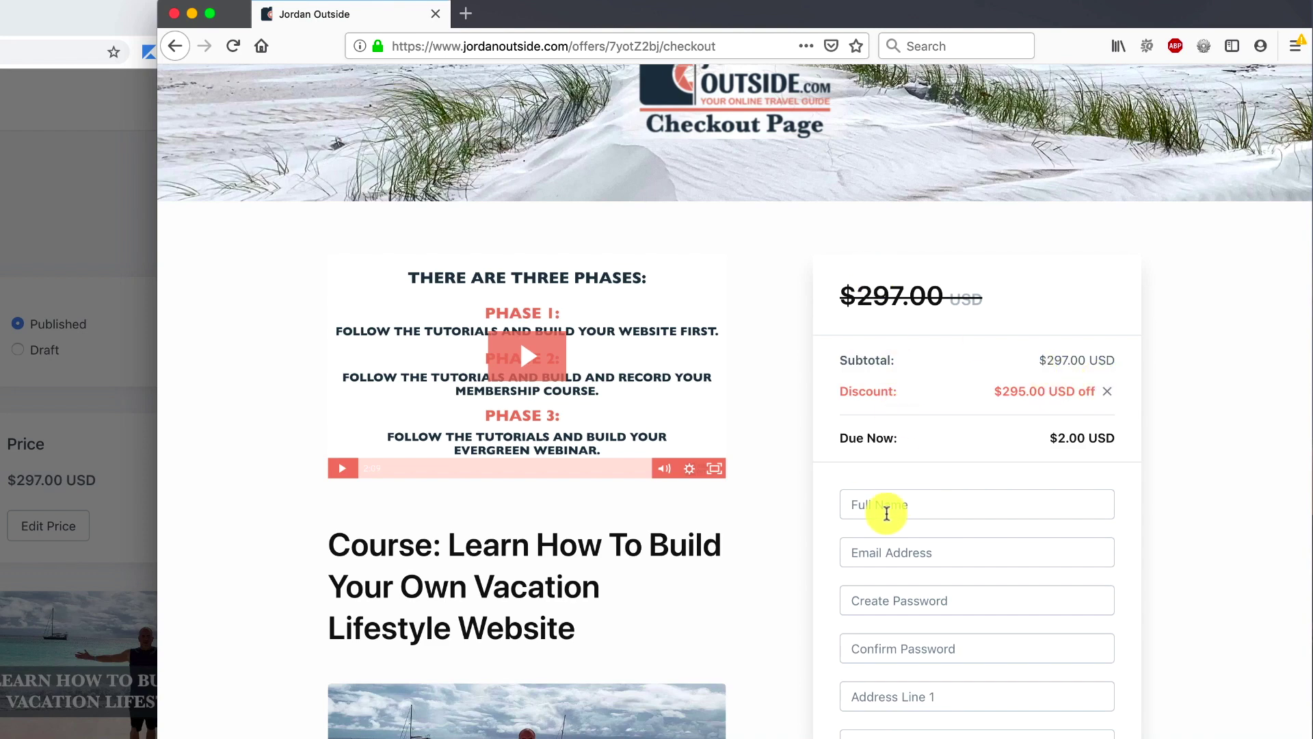
Step: Fill in the buyer's full name, email, password and remaining details, ticking the checkboxes
{"action": "left_click", "coordinate": [882, 506]}
{"action": "type", "text": "Jordan Odom"}
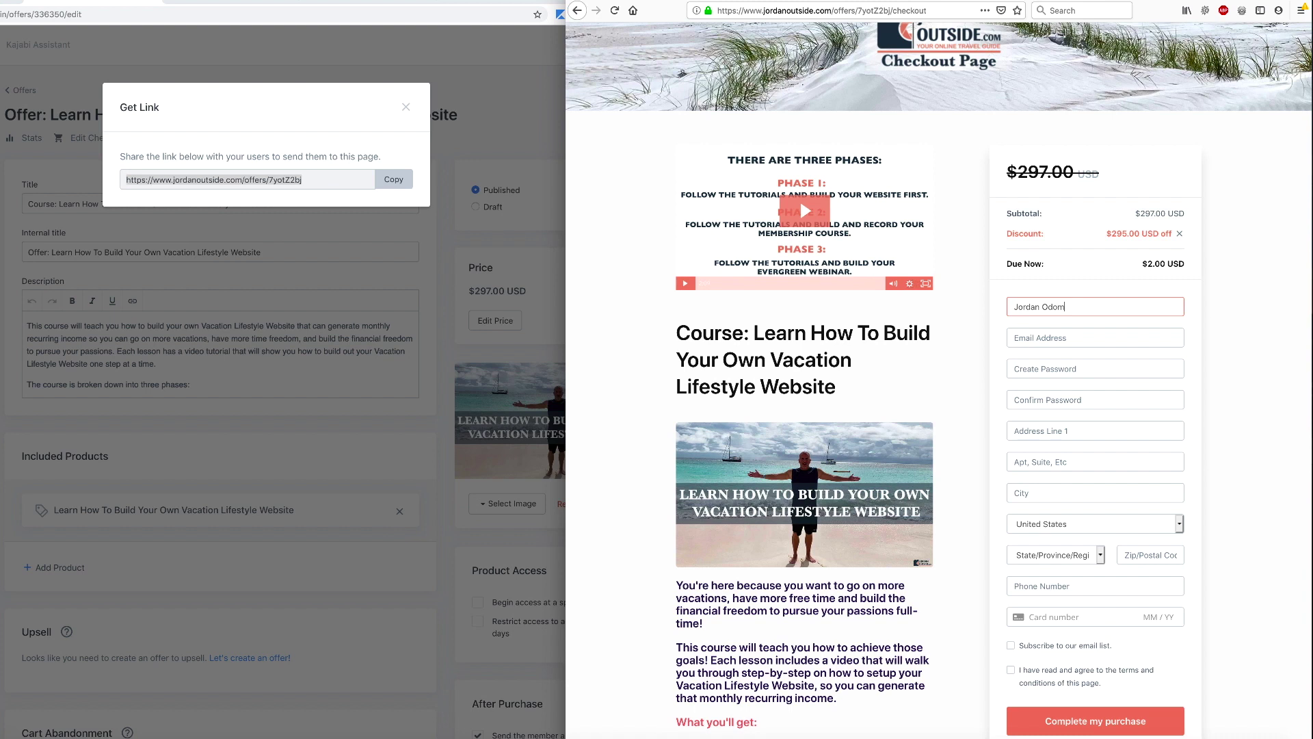
{"action": "key", "text": "Tab"}
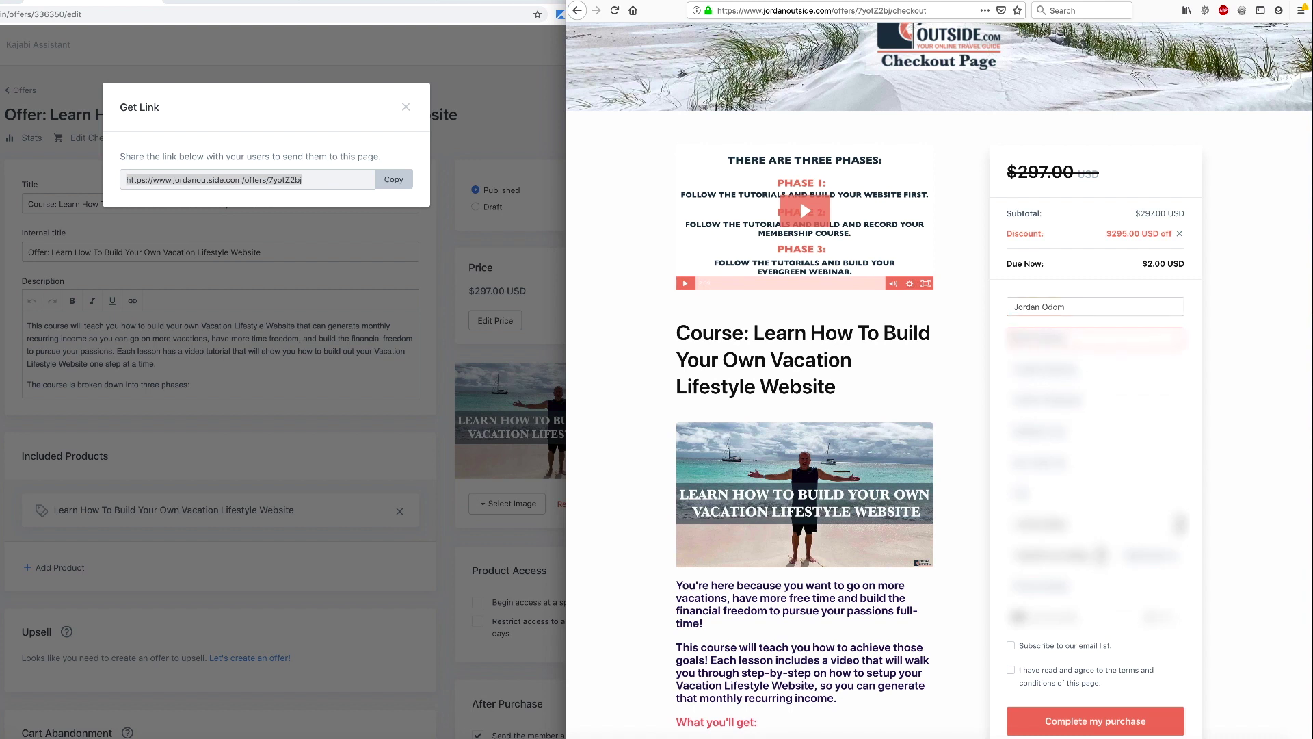
{"action": "key", "text": "Tab"}
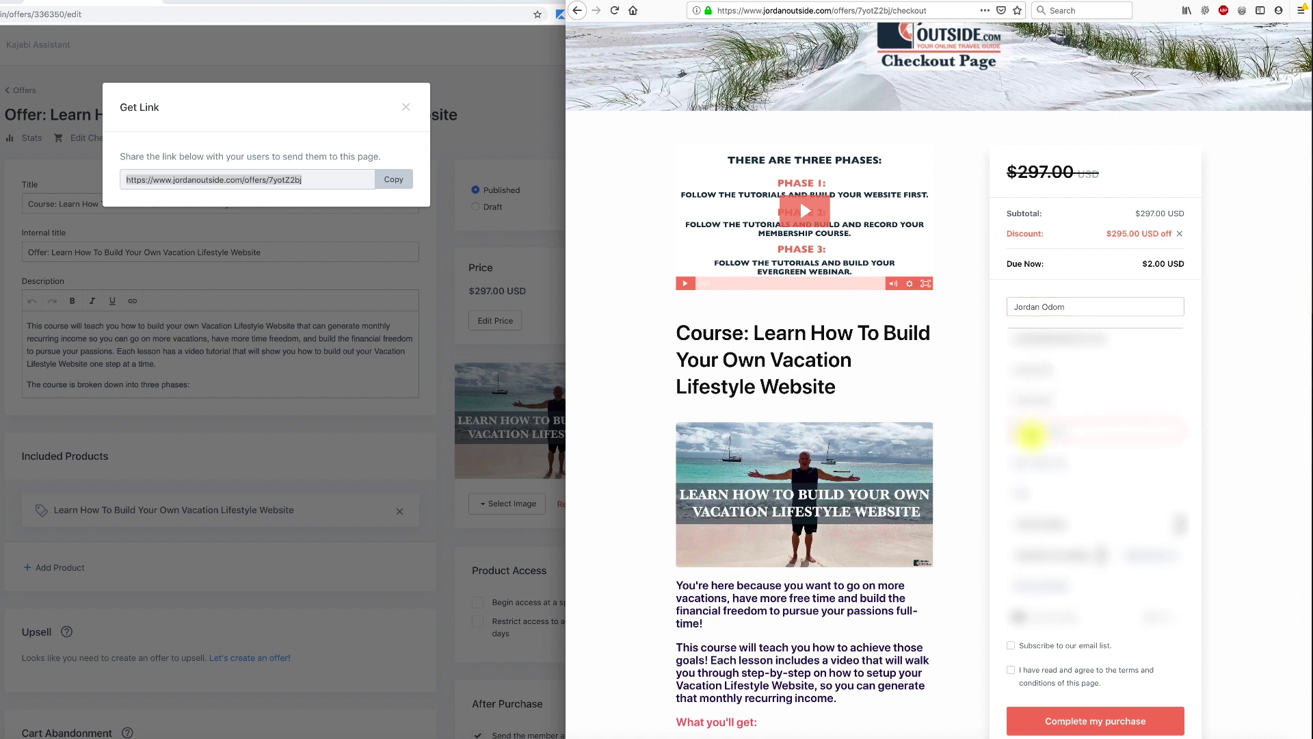
{"action": "left_click", "coordinate": [1029, 435]}
{"action": "left_click", "coordinate": [1040, 616]}
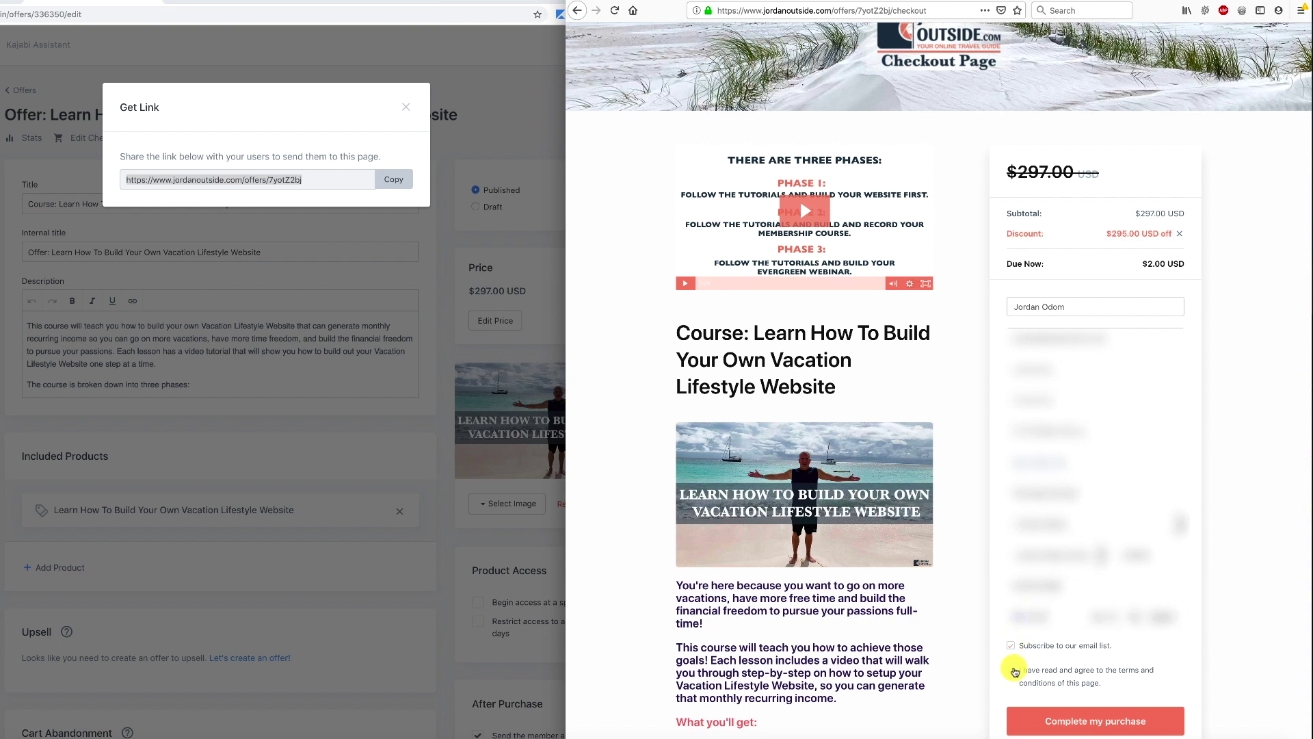
{"action": "scroll", "coordinate": [1016, 671], "scroll_direction": "down", "scroll_amount": 3}
{"action": "scroll", "coordinate": [1020, 647], "scroll_direction": "down", "scroll_amount": 3}
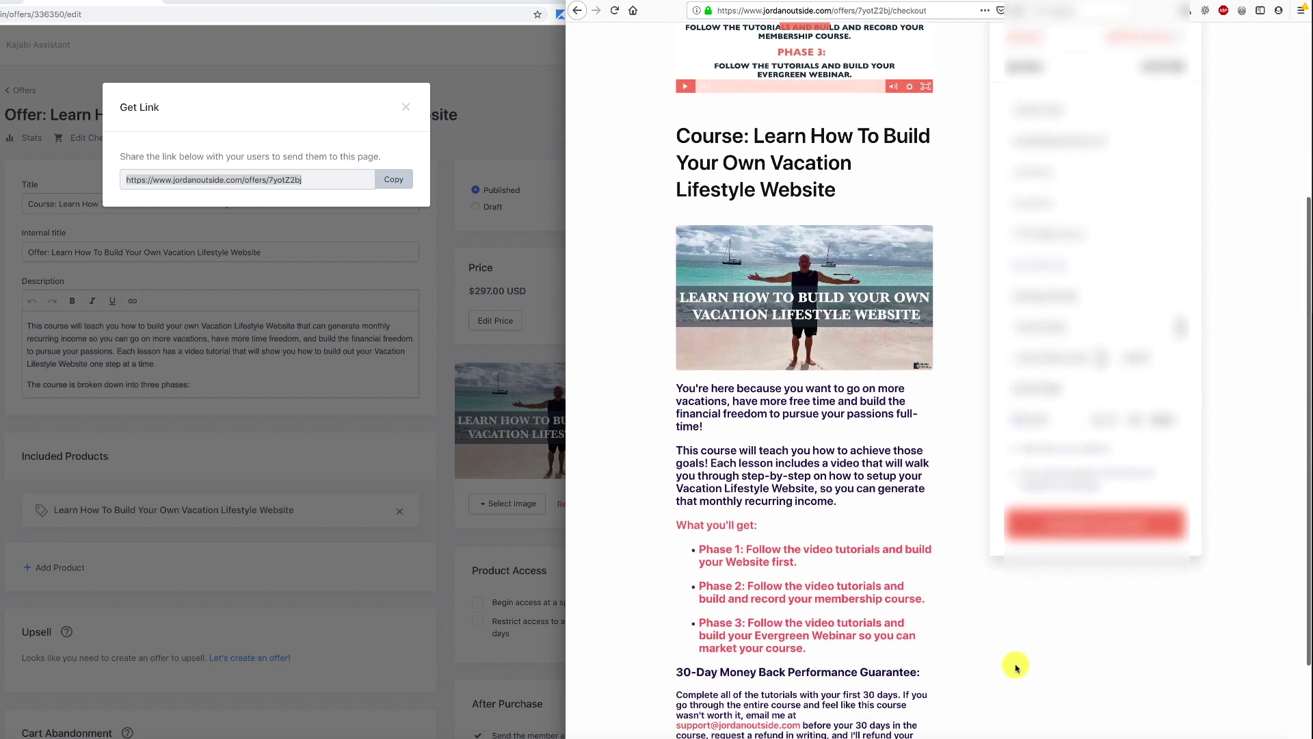
{"action": "scroll", "coordinate": [1024, 626], "scroll_direction": "down", "scroll_amount": 3}
{"action": "scroll", "coordinate": [1027, 612], "scroll_direction": "down", "scroll_amount": 3}
{"action": "scroll", "coordinate": [1027, 611], "scroll_direction": "up", "scroll_amount": 1}
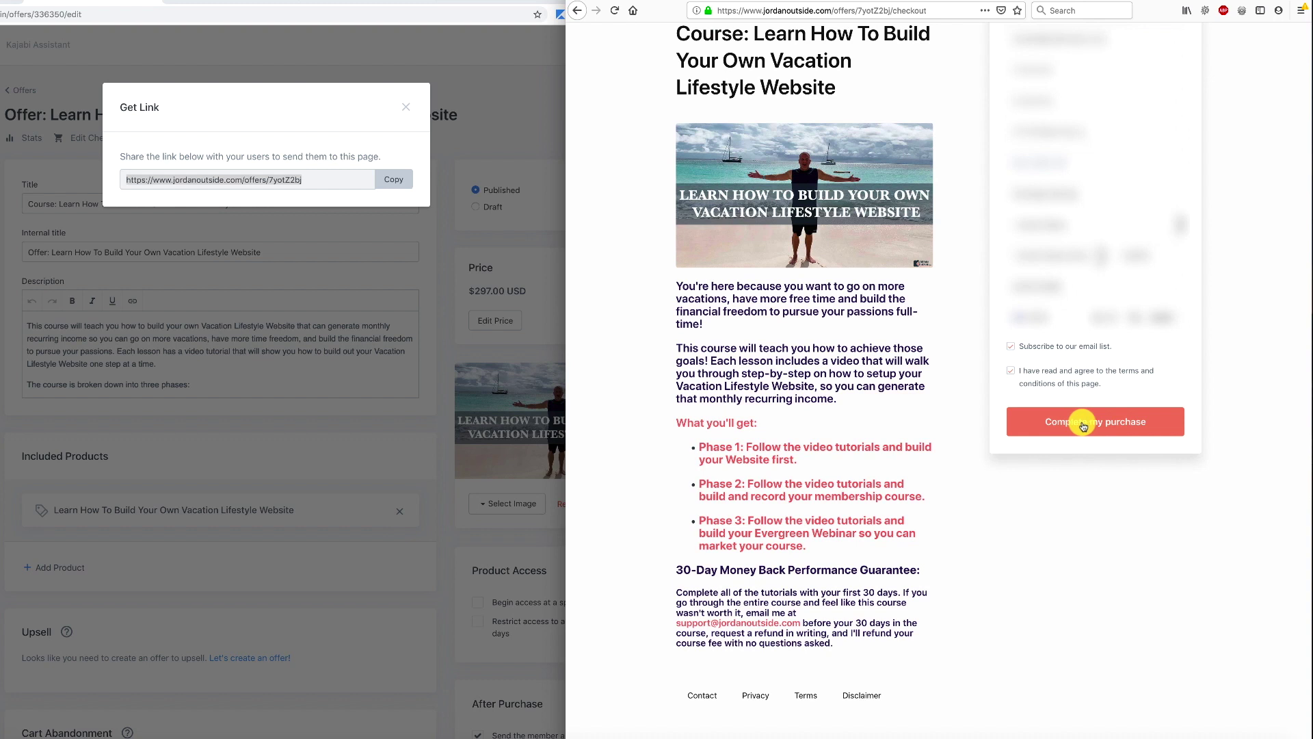
Step: Complete the $2.00 purchase and dismiss Firefox's save-login prompt
{"action": "left_click", "coordinate": [1083, 424]}
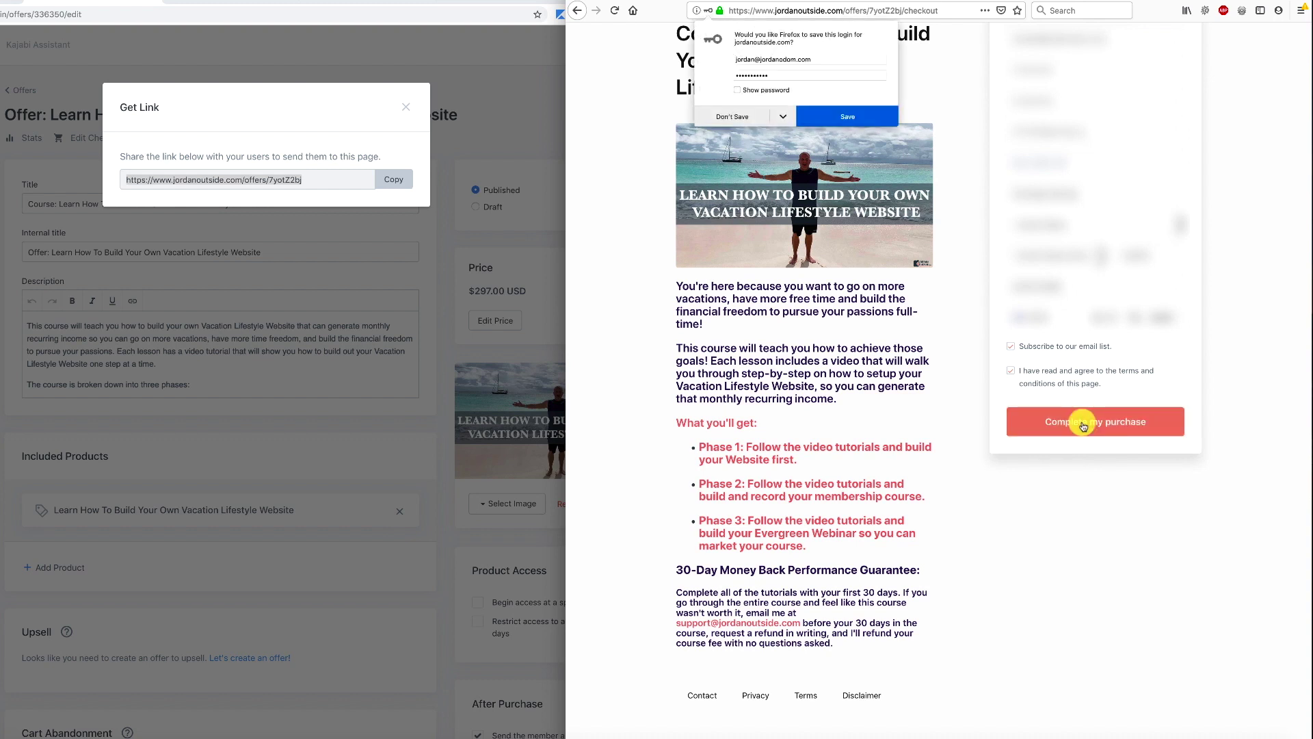
{"action": "left_click", "coordinate": [732, 117]}
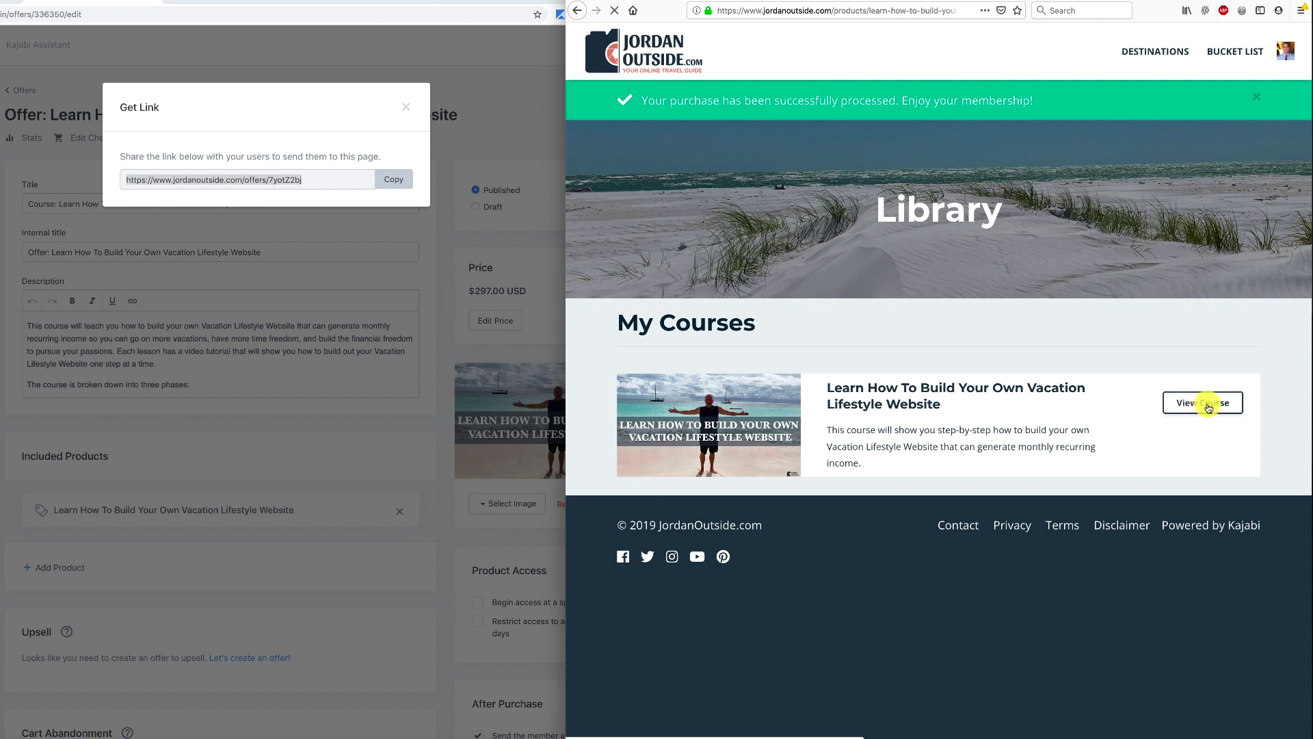
Step: View the purchased Vacation Lifestyle Website course from the member Library
{"action": "left_click", "coordinate": [1209, 406]}
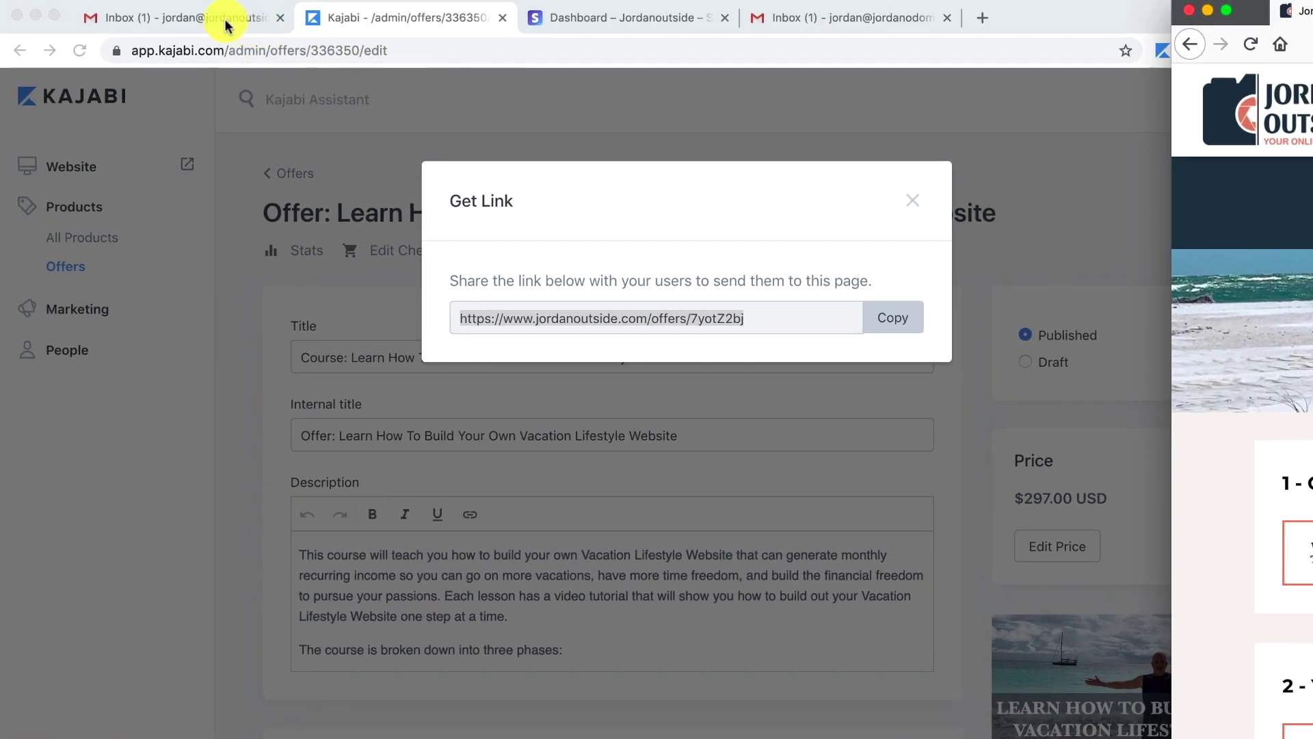
Step: In the first Gmail inbox, open Stripe's 'Payment of $2.00' email
{"action": "left_click", "coordinate": [154, 15]}
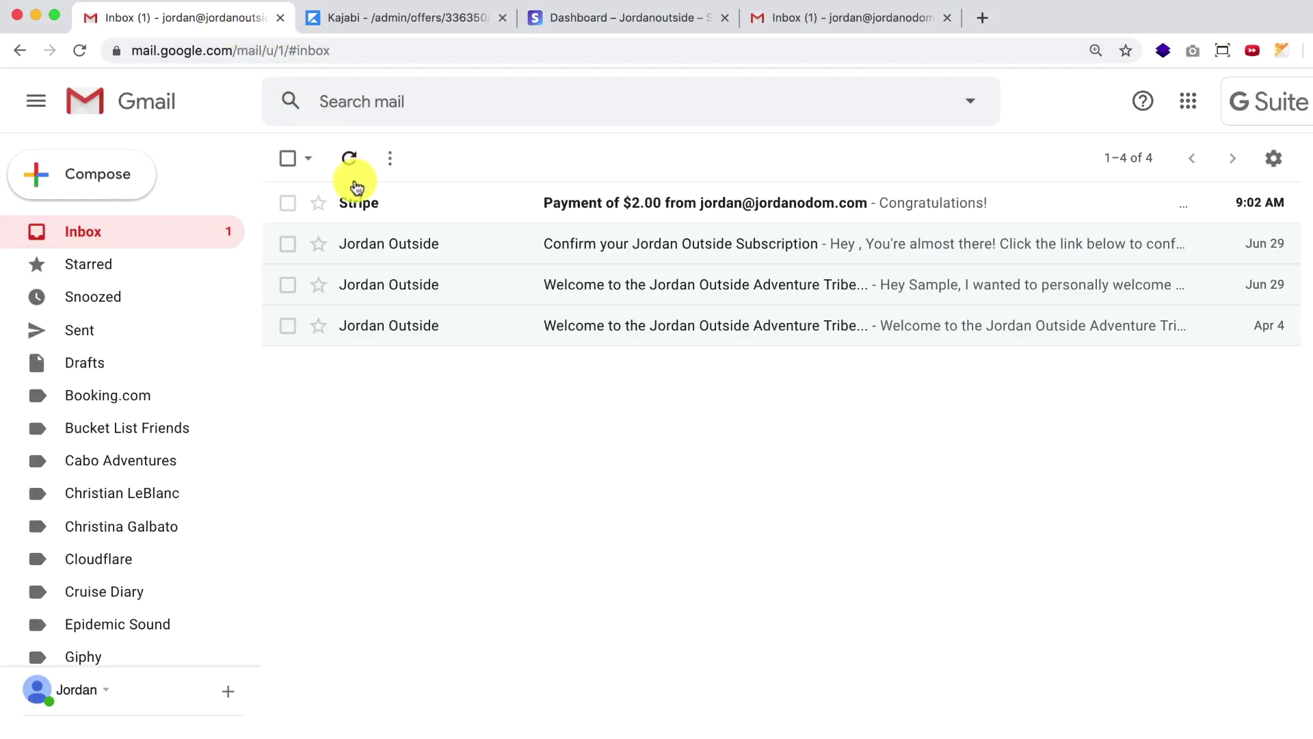
{"action": "mouse_move", "coordinate": [718, 203]}
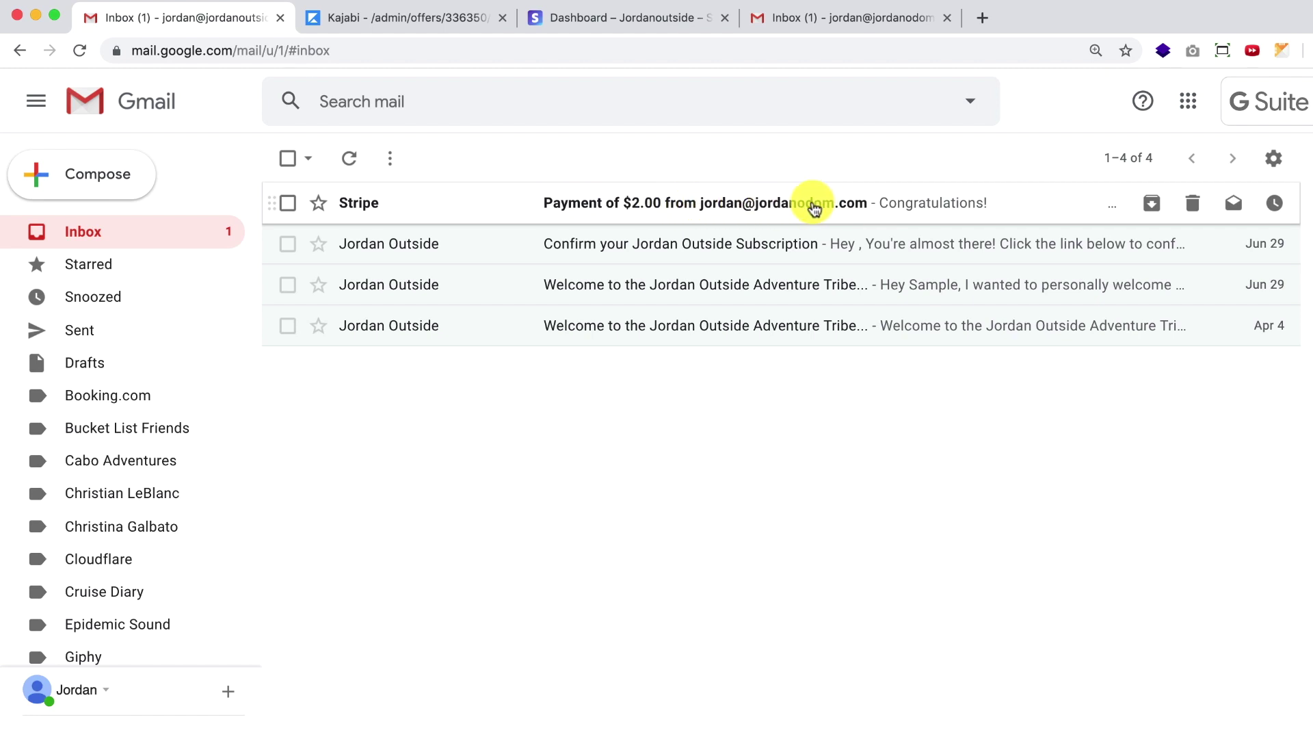
{"action": "left_click", "coordinate": [813, 206]}
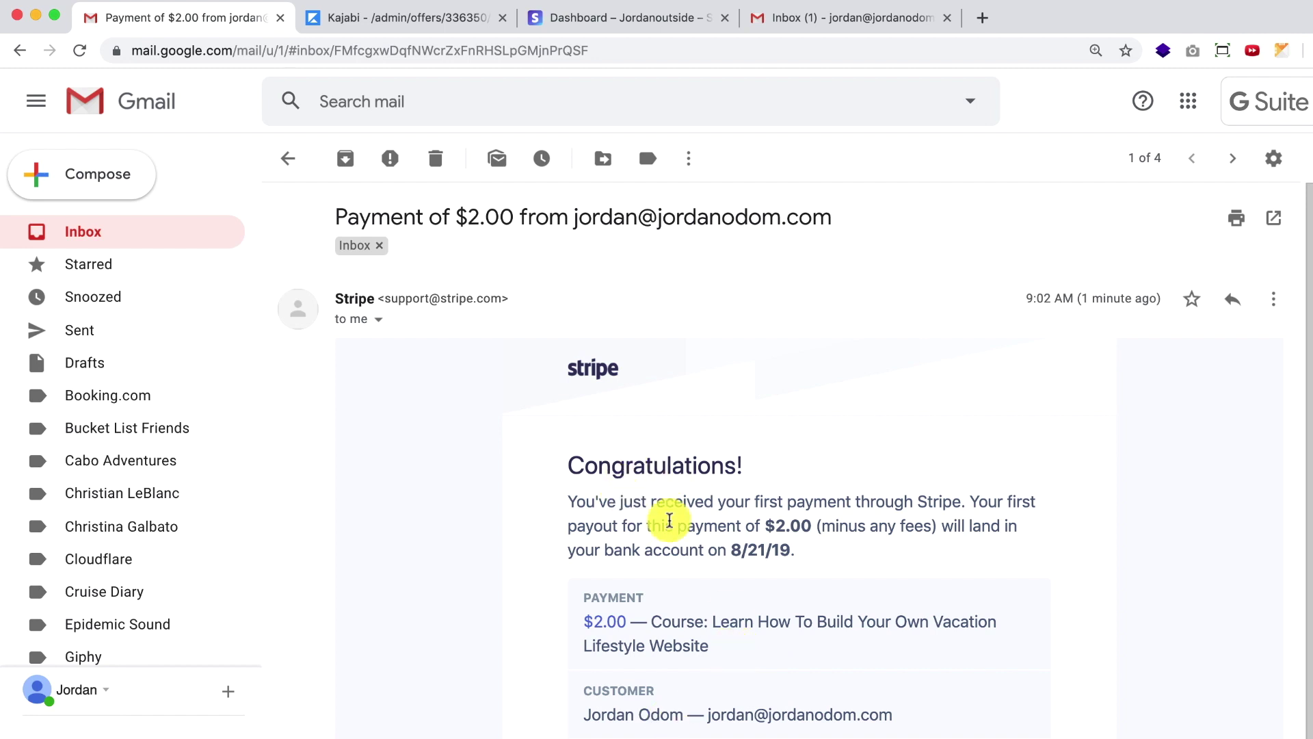
Step: View the Stripe Dashboard's $2.00 gross volume, then go to the second Gmail inbox
{"action": "left_click", "coordinate": [591, 21]}
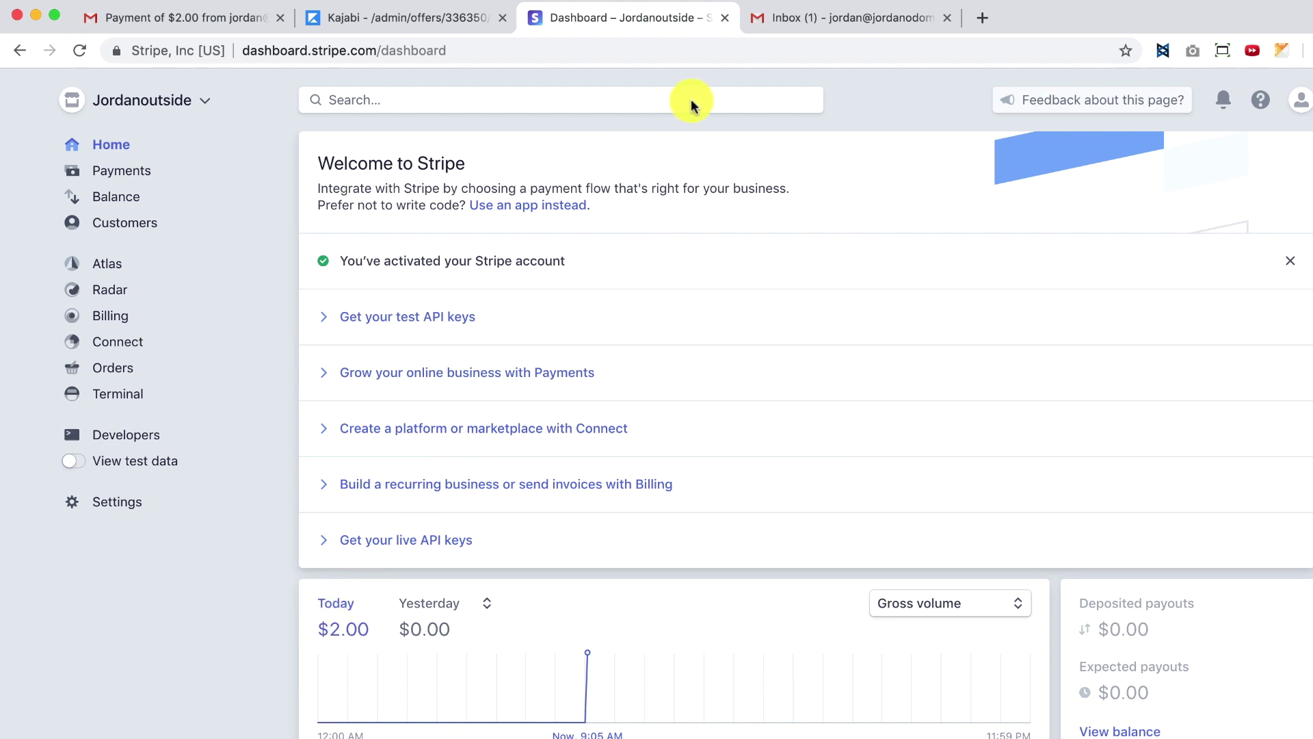
{"action": "left_click", "coordinate": [806, 18]}
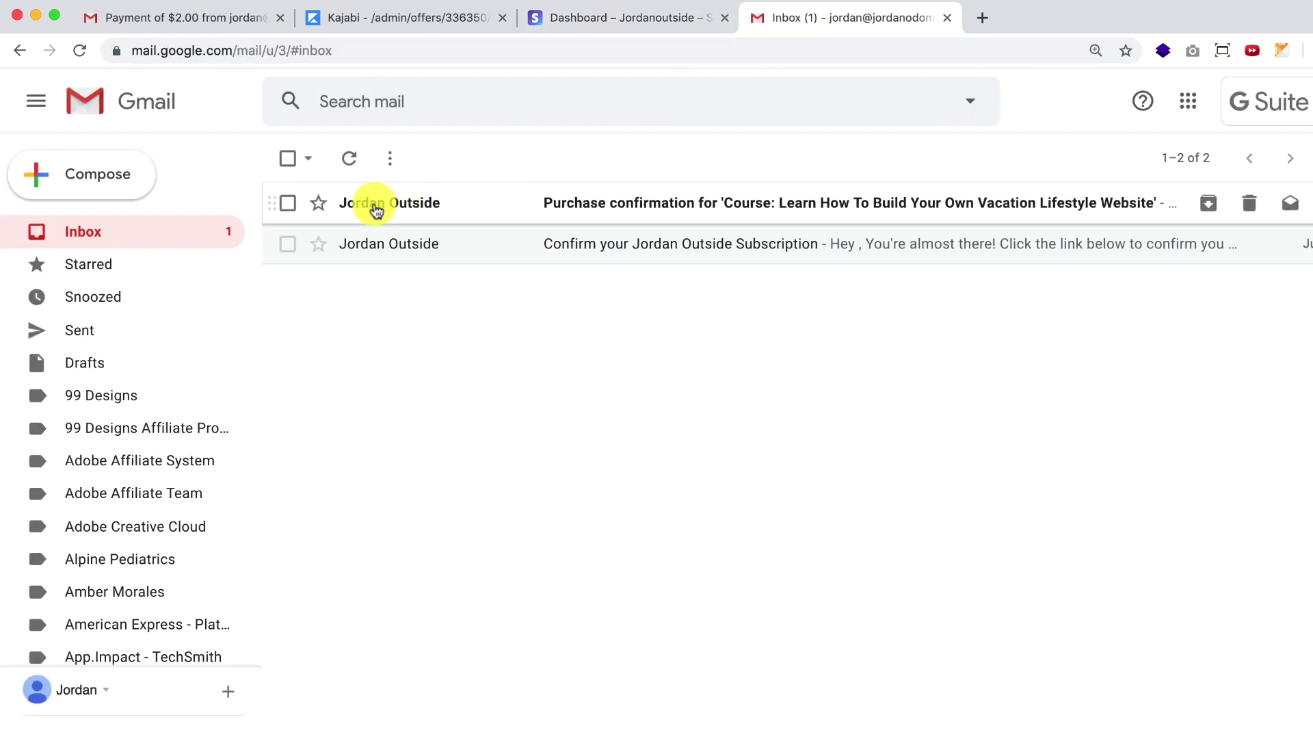
{"action": "mouse_move", "coordinate": [859, 202]}
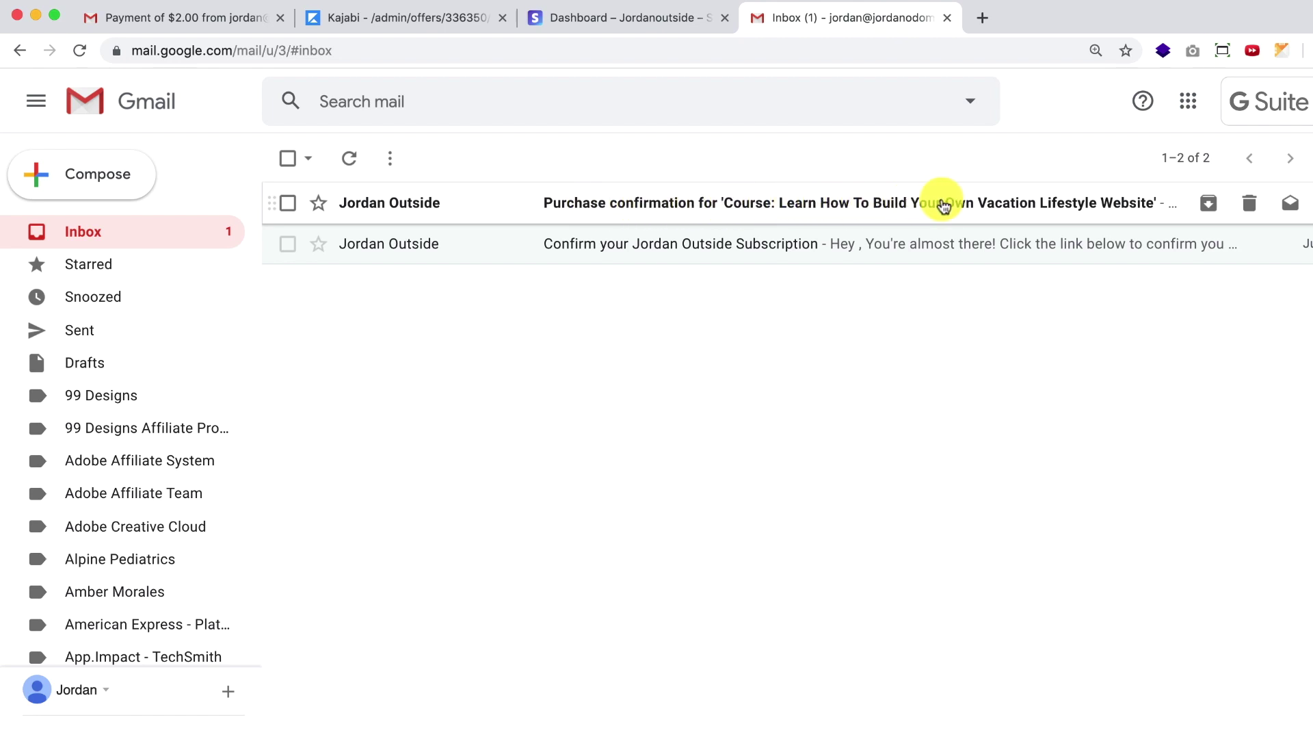
Step: Open the Purchase confirmation email, follow its Login link to the member sign-in page, then return to Kajabi
{"action": "left_click", "coordinate": [875, 204]}
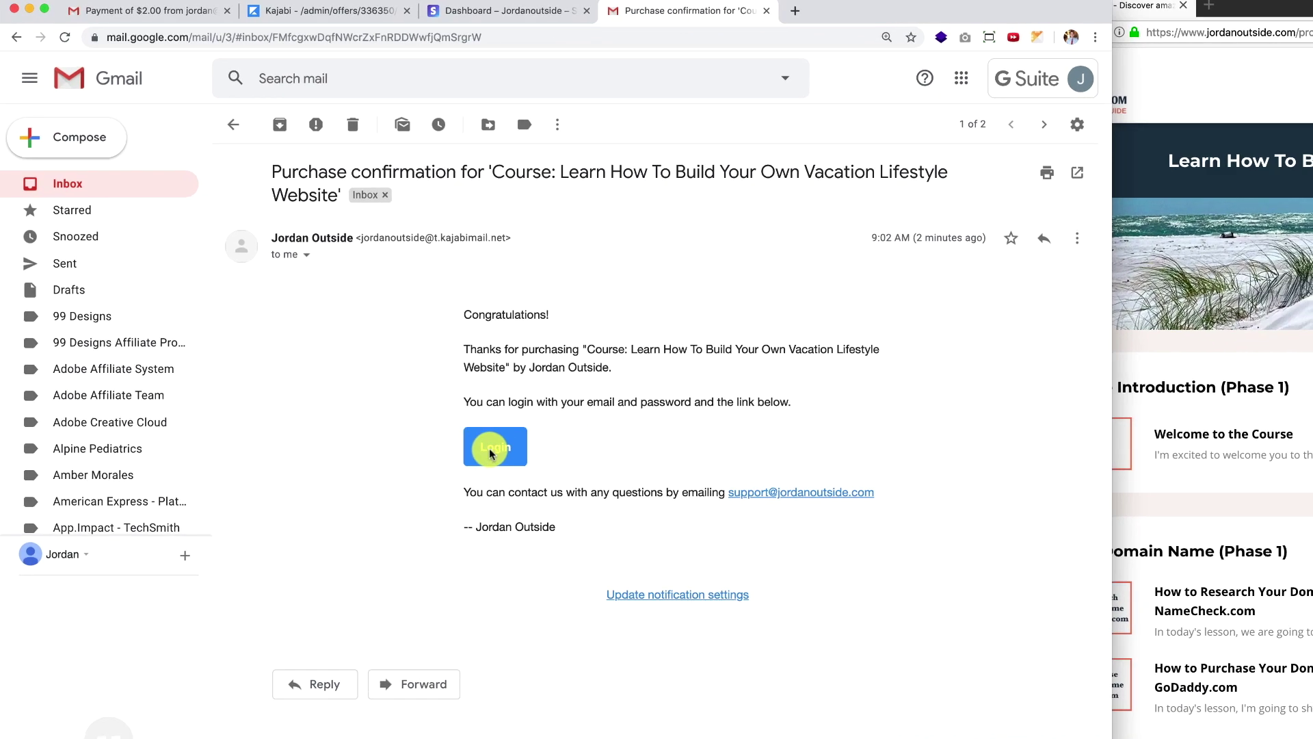
{"action": "left_click", "coordinate": [489, 448]}
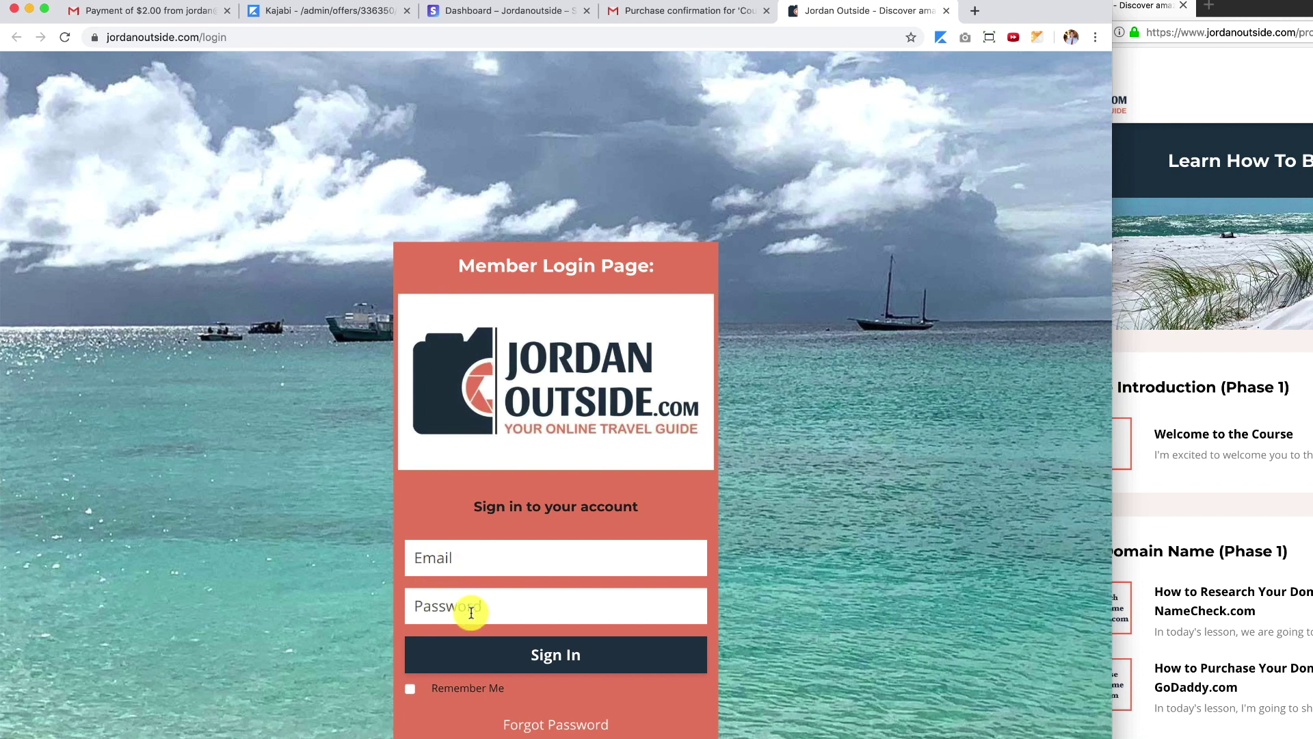
{"action": "key", "text": "ctrl+shift+Tab"}
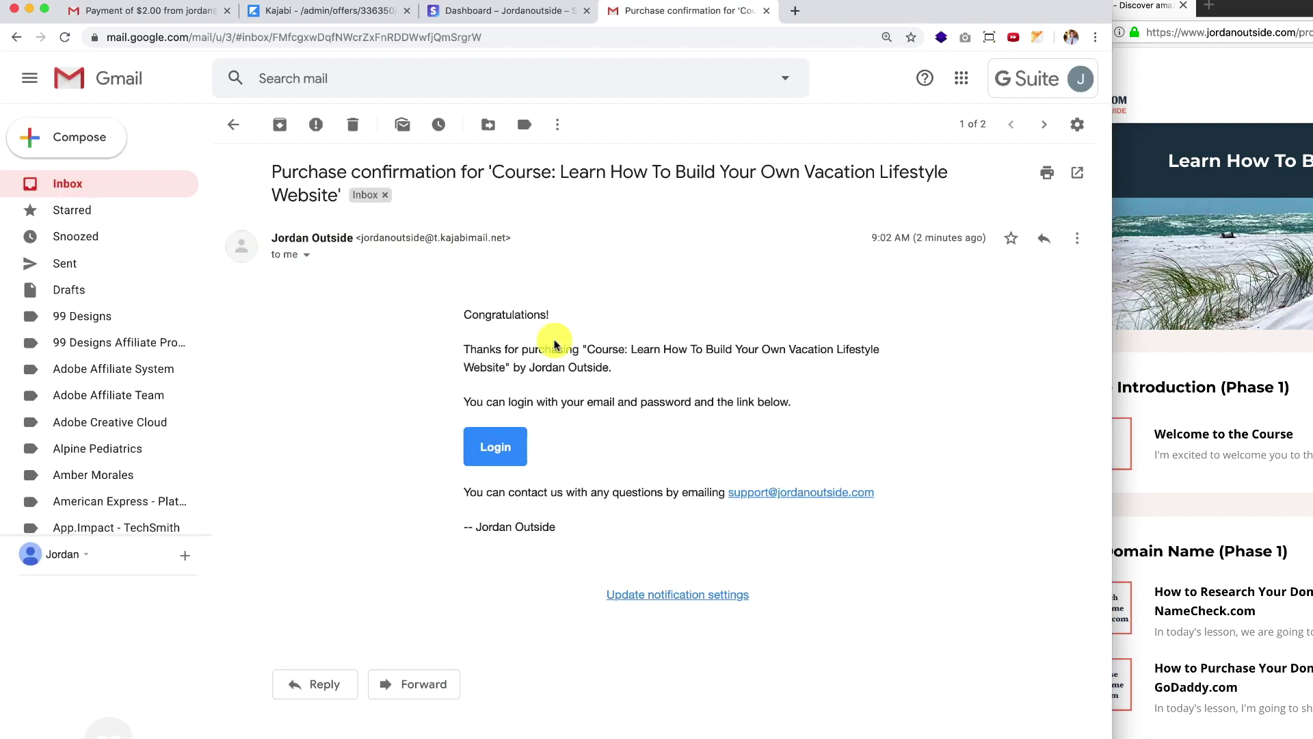
{"action": "left_click", "coordinate": [327, 11]}
Step: Leave the offer's share-link dialog and view the site's people filtered to members
{"action": "left_click", "coordinate": [740, 159]}
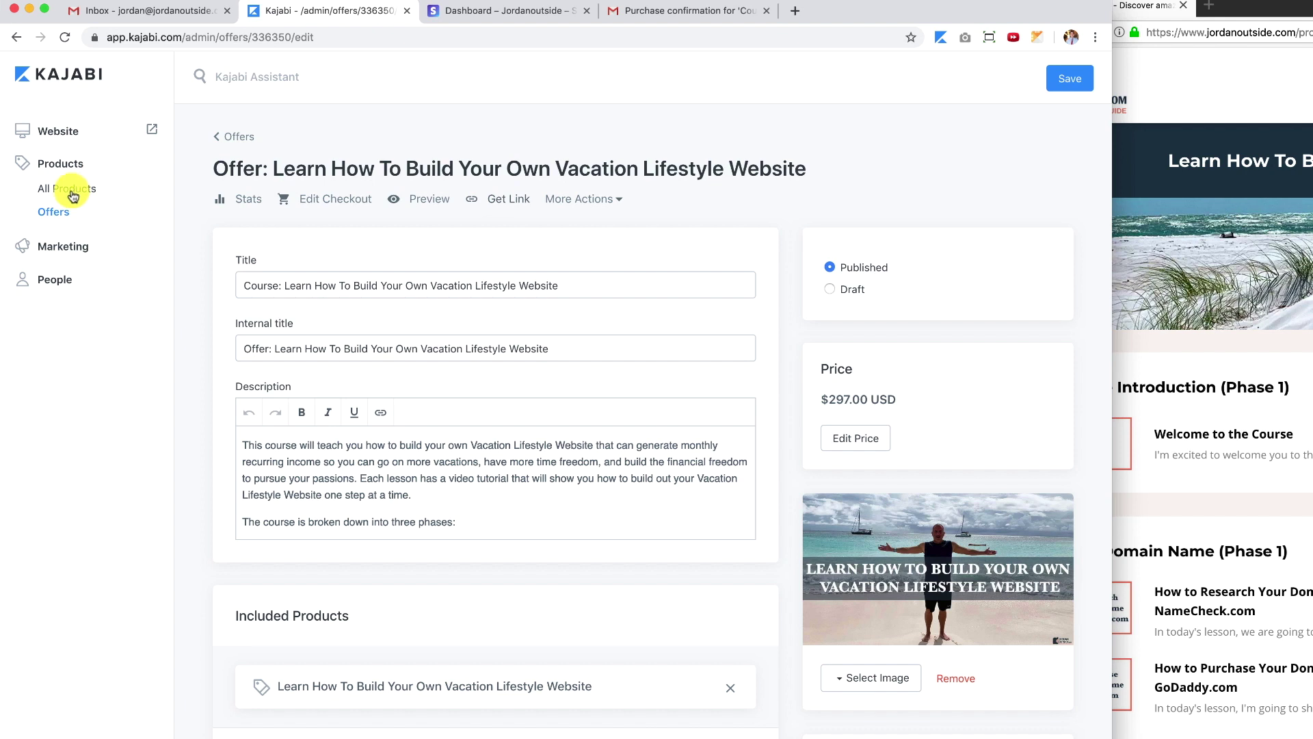
{"action": "left_click", "coordinate": [57, 215]}
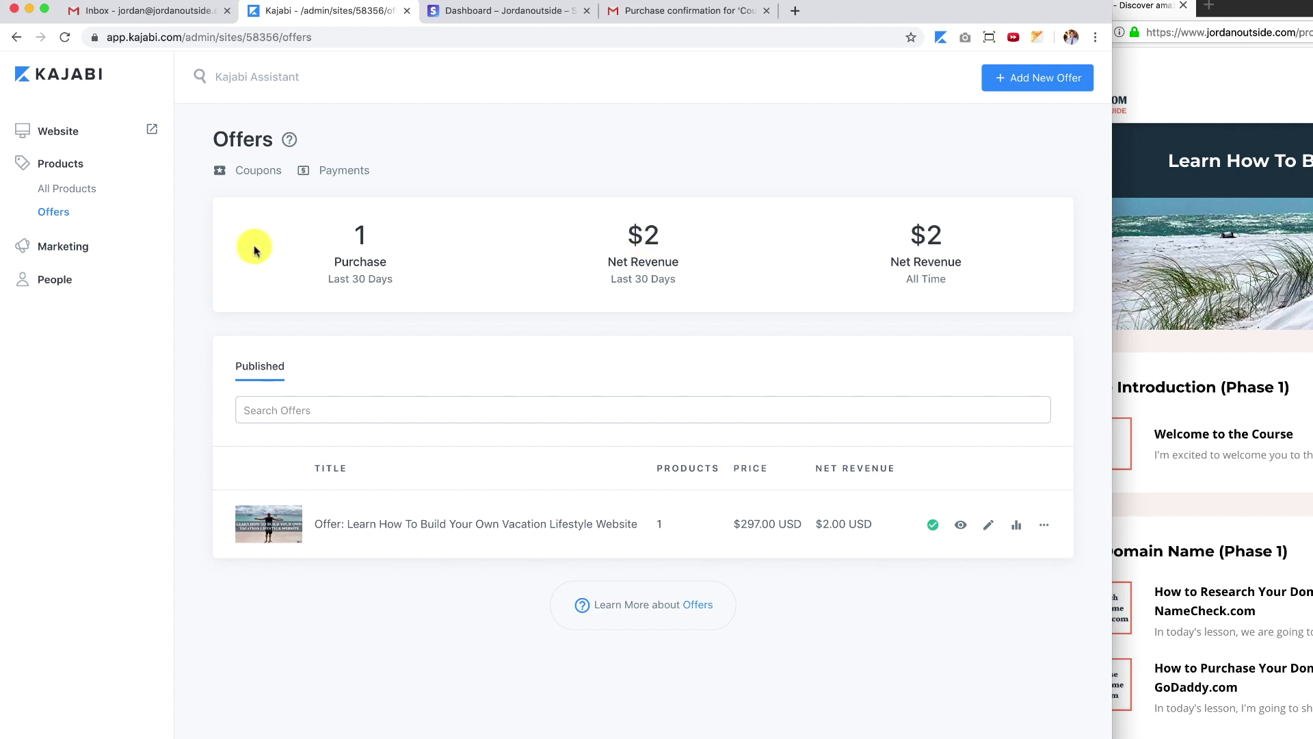
{"action": "left_click", "coordinate": [52, 280]}
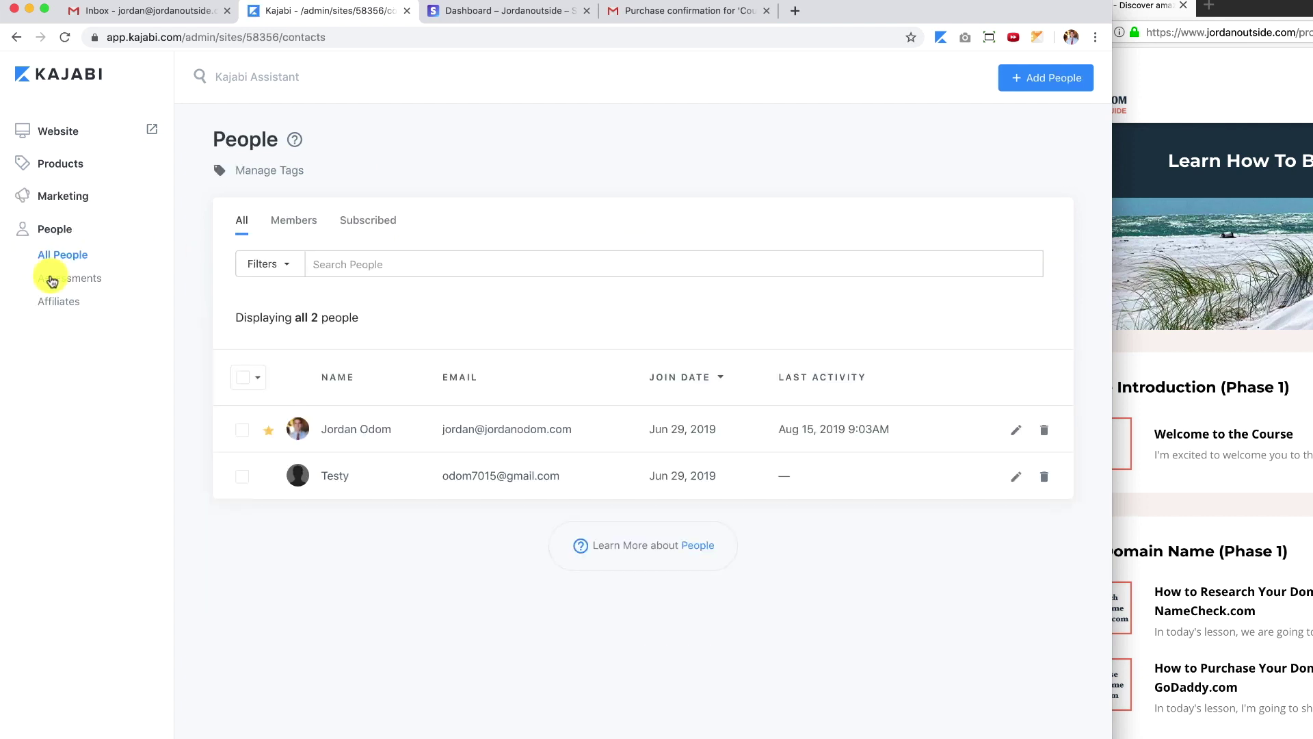
{"action": "left_click", "coordinate": [292, 223]}
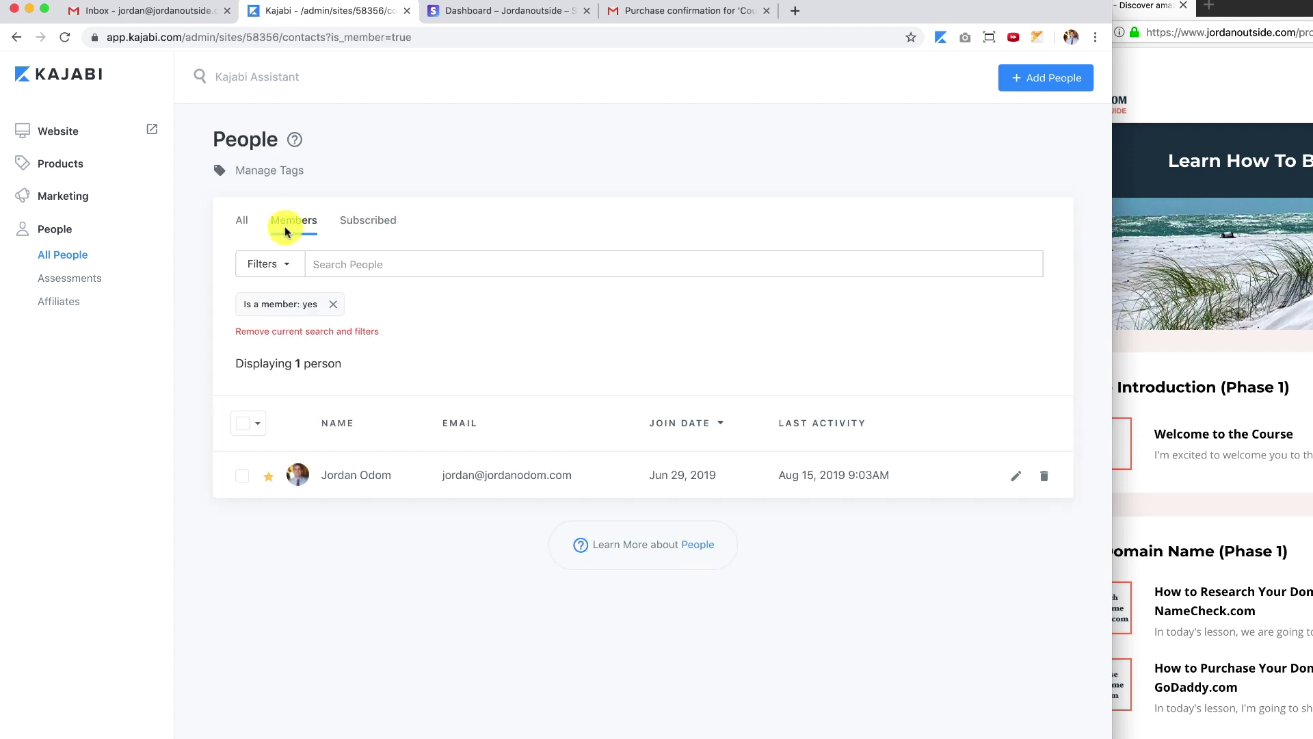
Step: Open the new member's contact record and email them their login information
{"action": "left_click", "coordinate": [348, 475]}
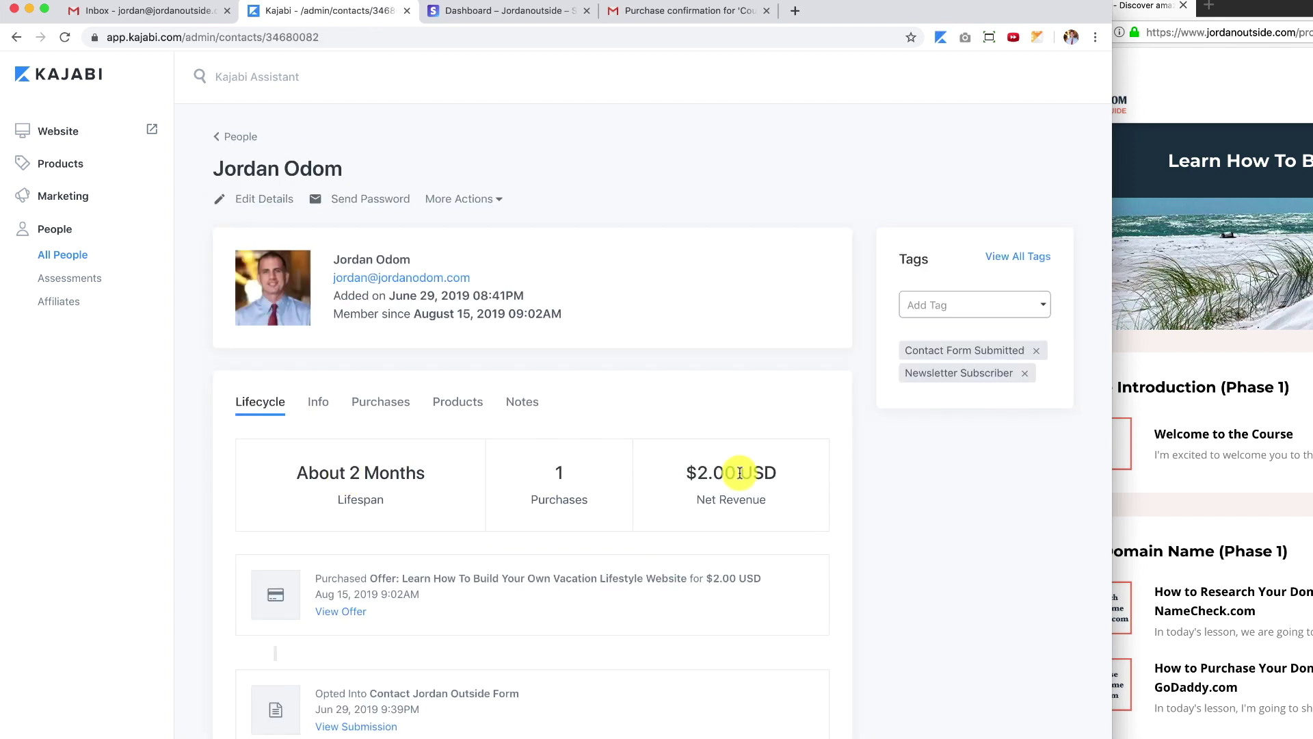
{"action": "scroll", "coordinate": [513, 589], "scroll_direction": "down", "scroll_amount": 2}
{"action": "scroll", "coordinate": [514, 575], "scroll_direction": "up", "scroll_amount": 2}
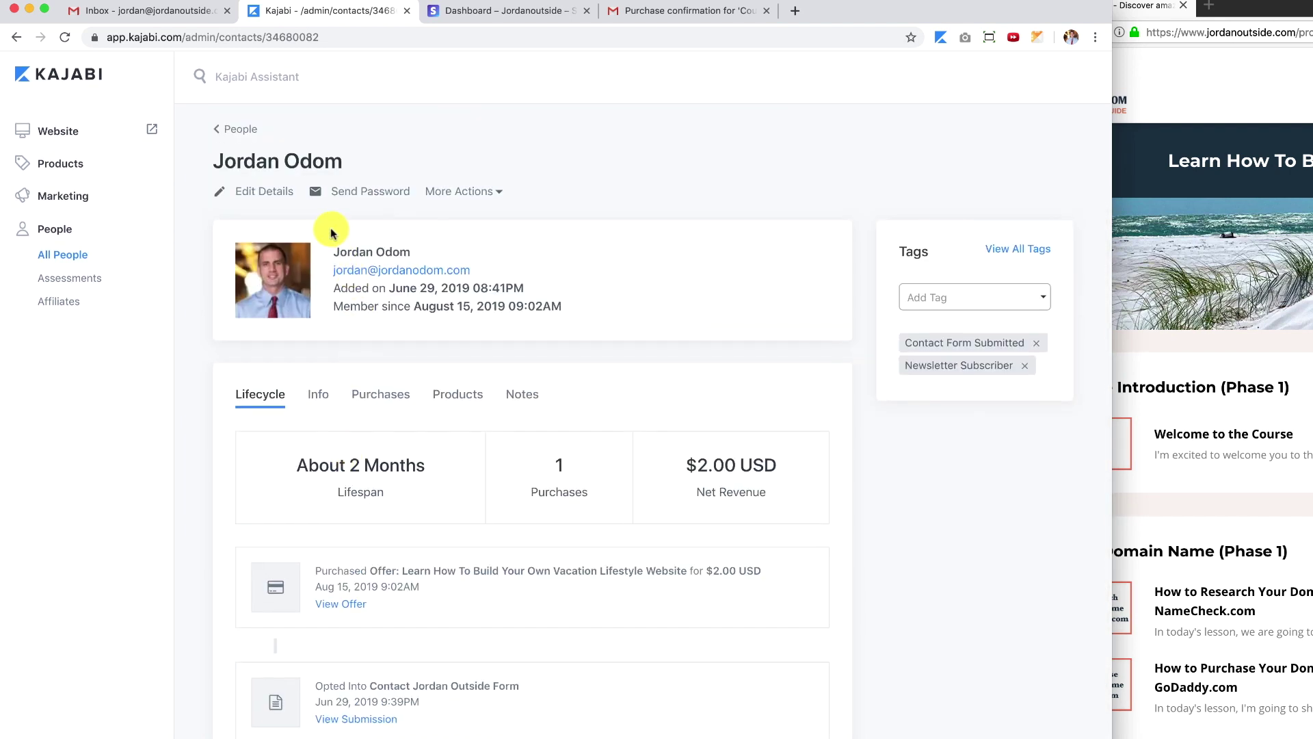
{"action": "scroll", "coordinate": [339, 251], "scroll_direction": "up", "scroll_amount": 1}
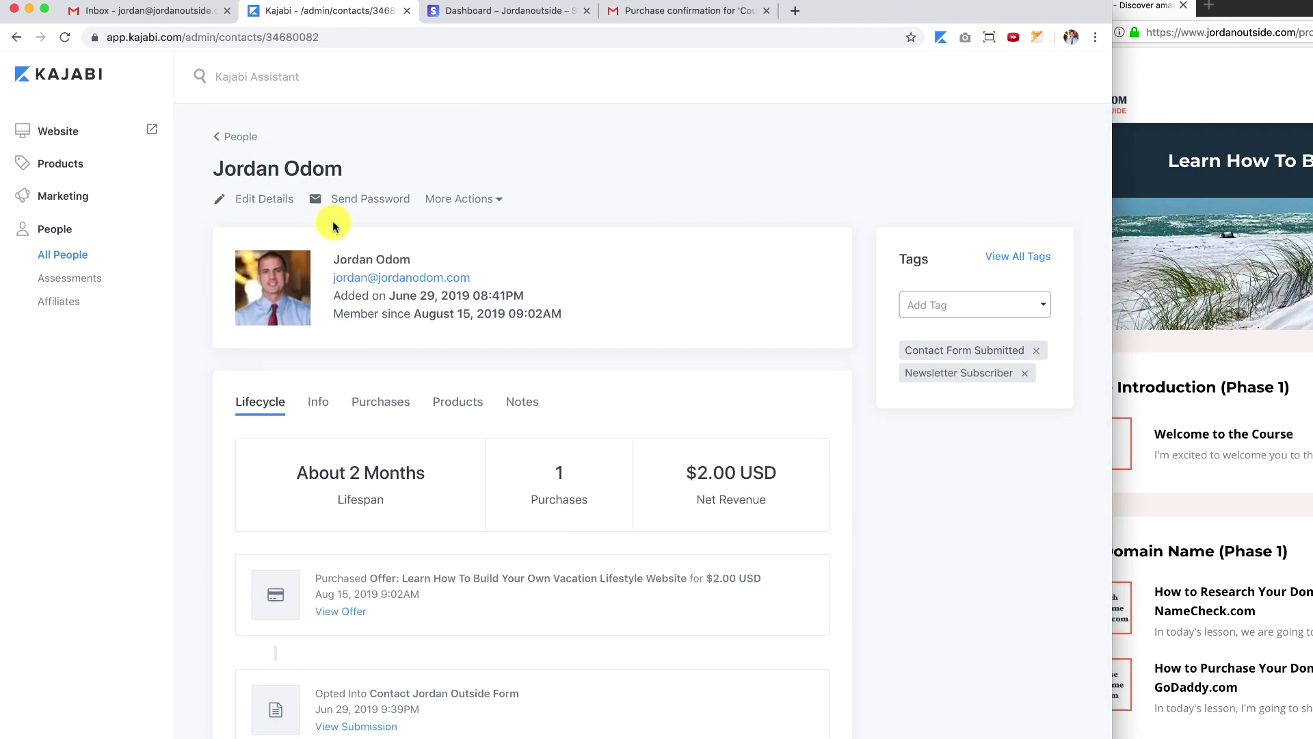
{"action": "left_click", "coordinate": [364, 201]}
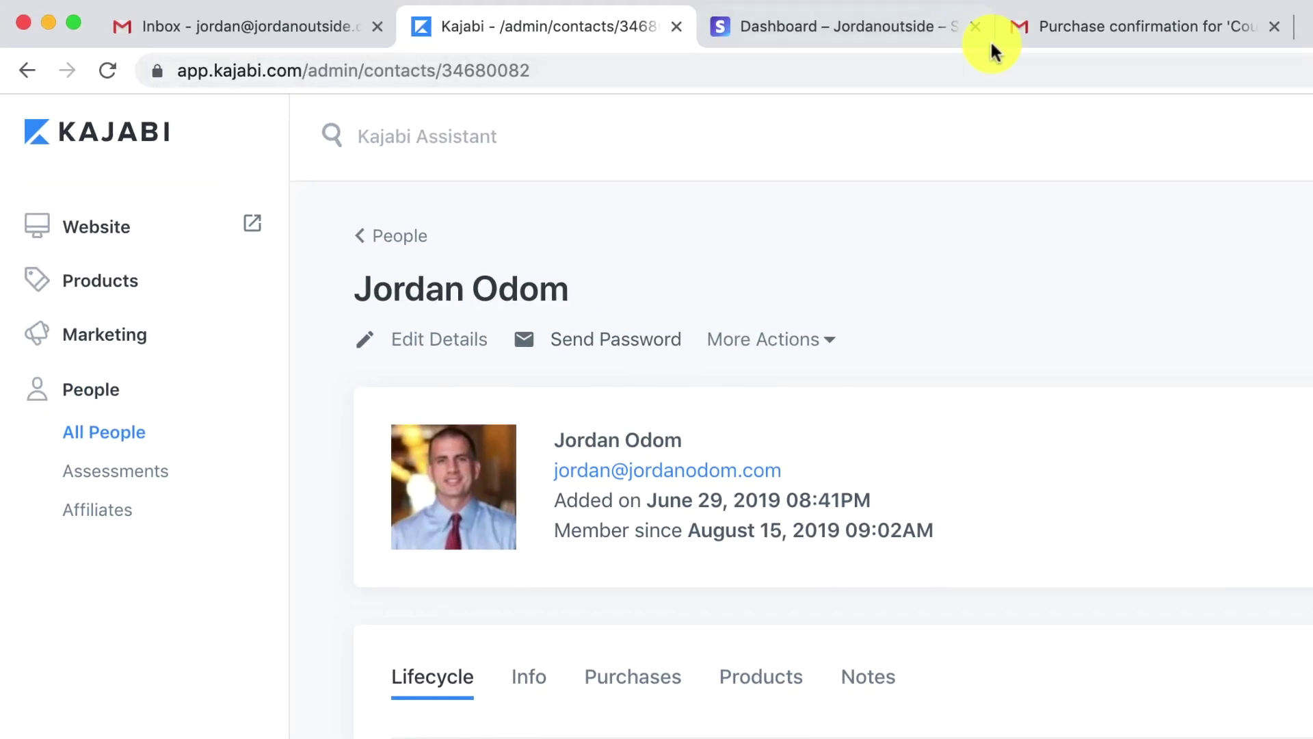
Step: Read the Reset password instructions email in Gmail, delete it, and return to Kajabi
{"action": "left_click", "coordinate": [1077, 26]}
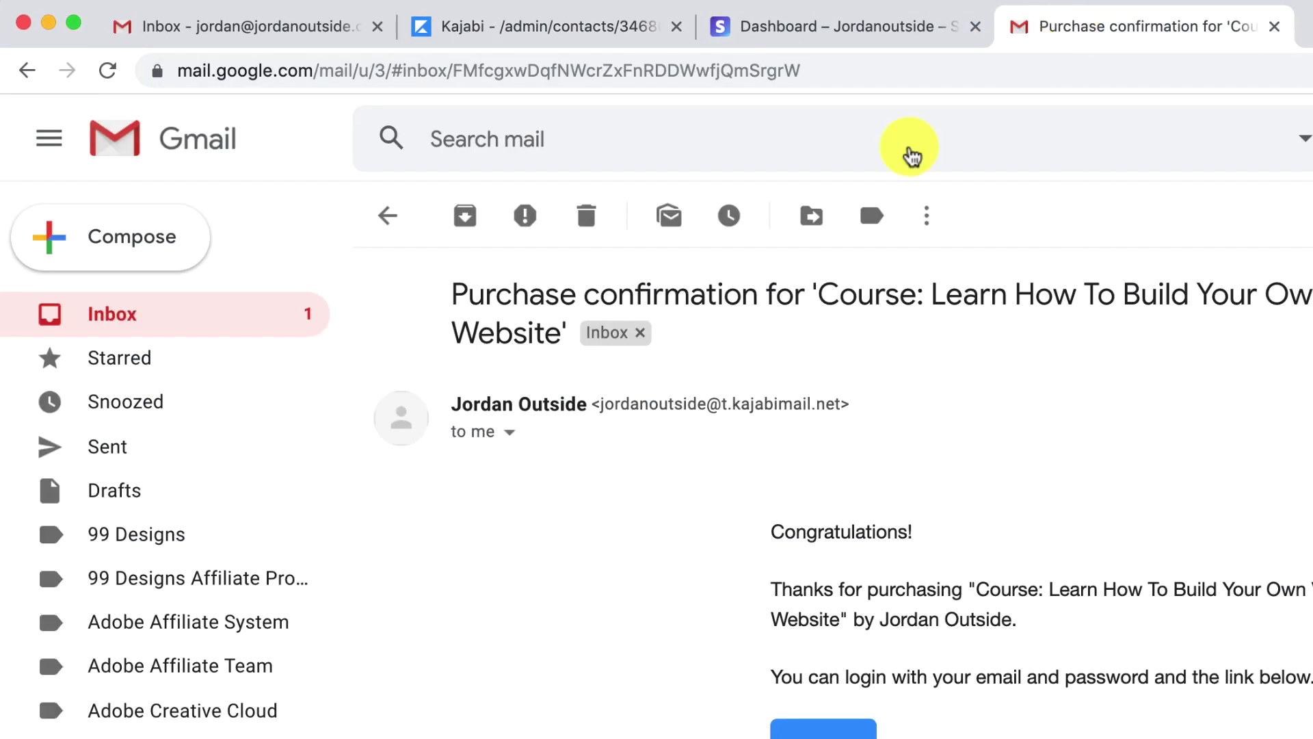
{"action": "left_click", "coordinate": [115, 314]}
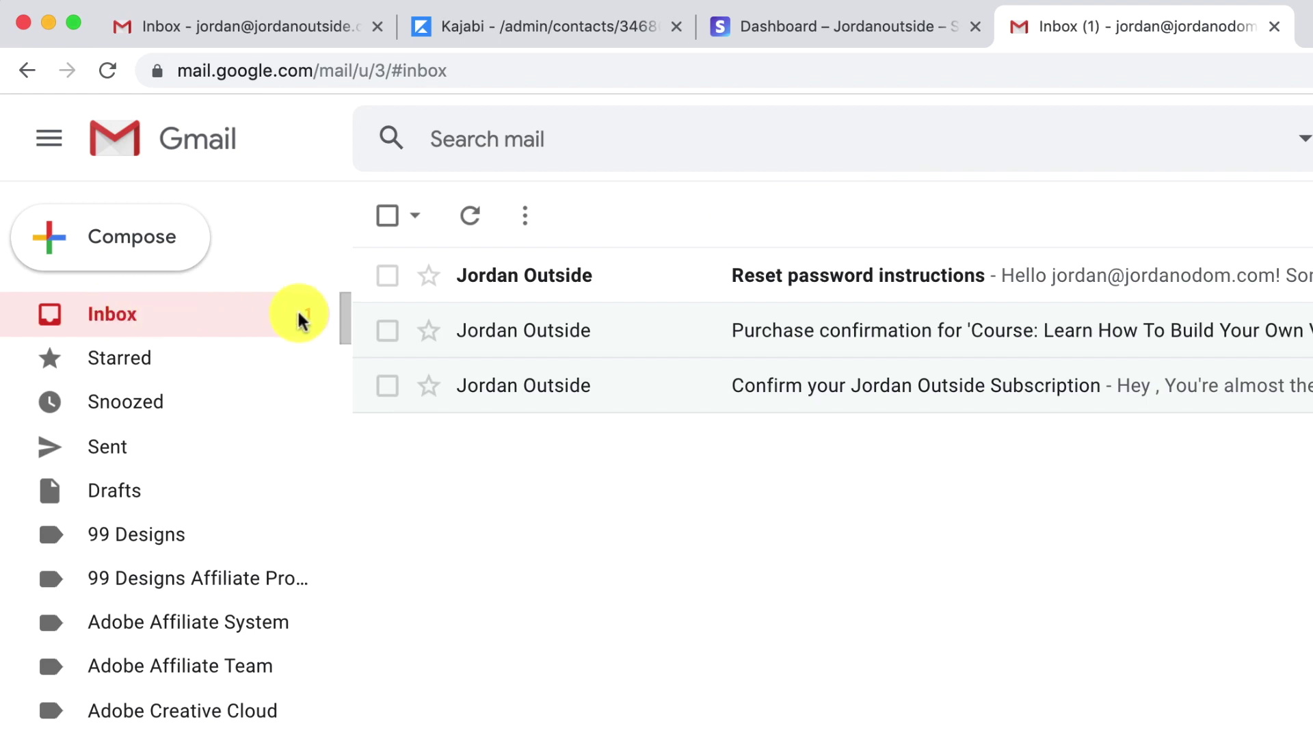
{"action": "left_click", "coordinate": [868, 275]}
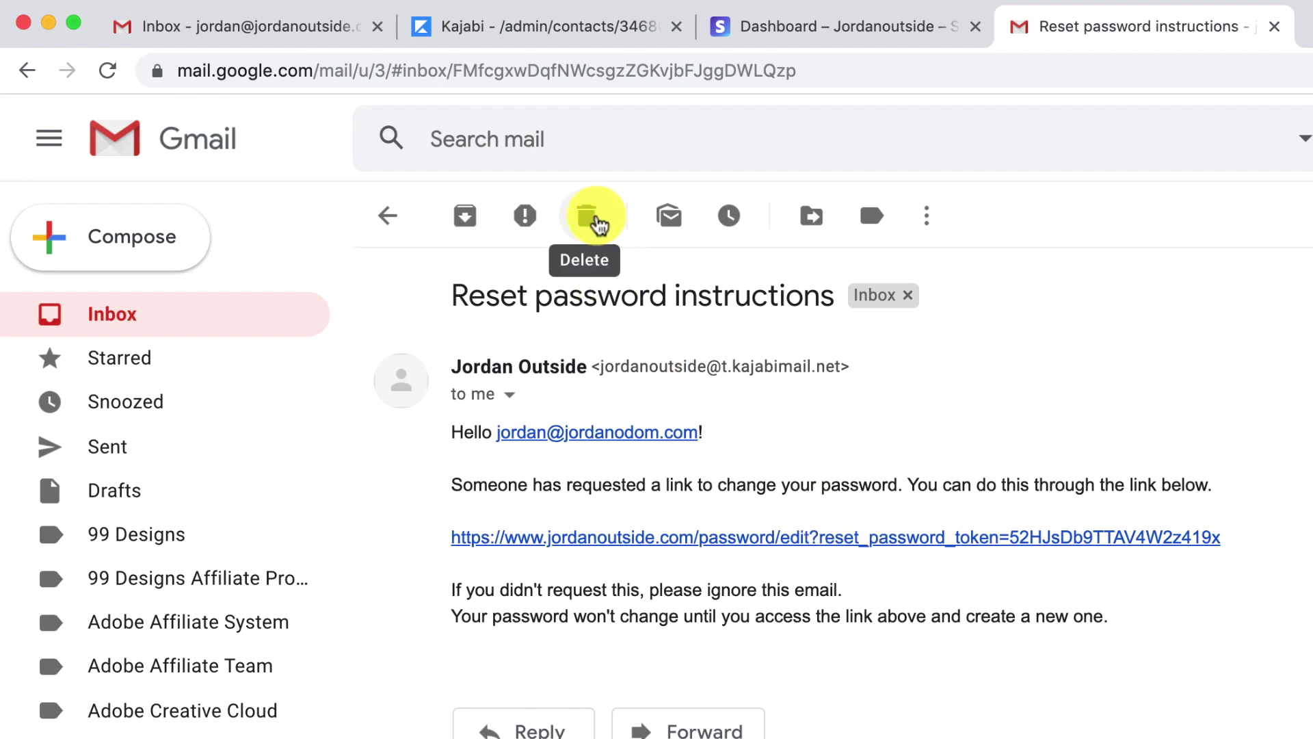
{"action": "left_click", "coordinate": [597, 218]}
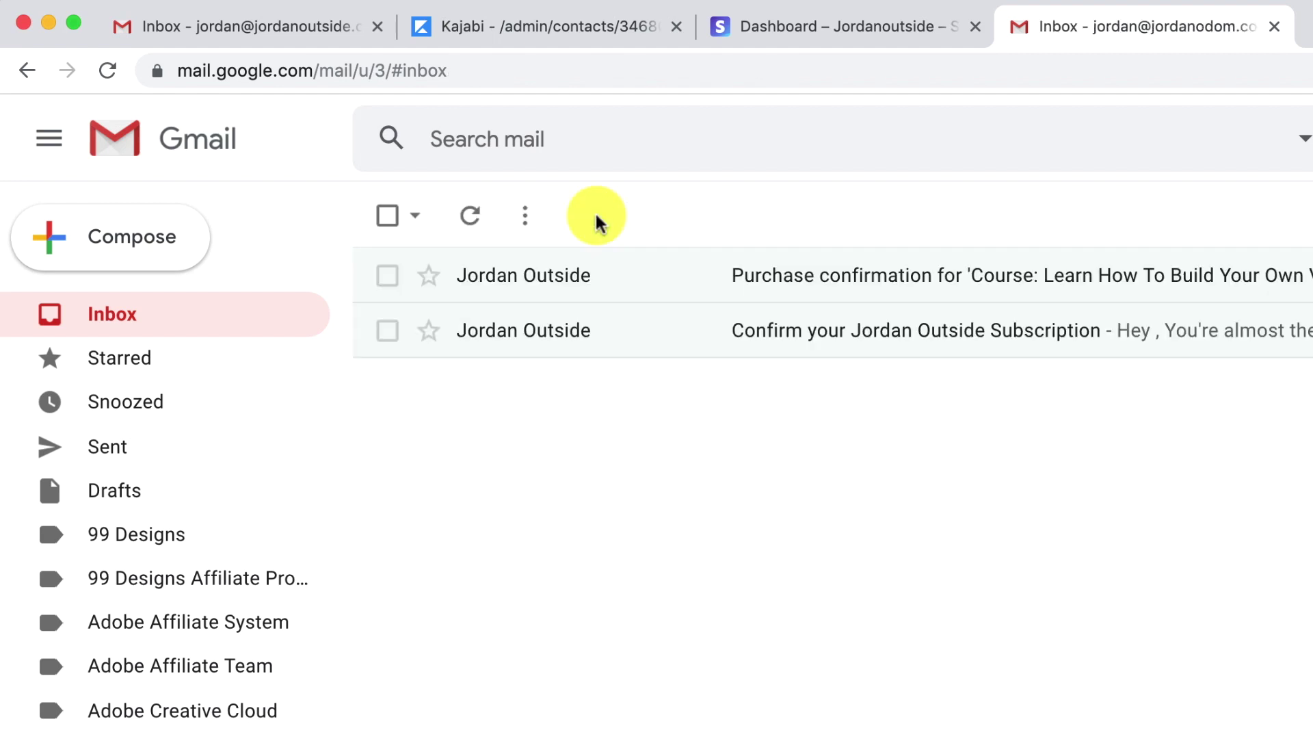
{"action": "left_click", "coordinate": [534, 26]}
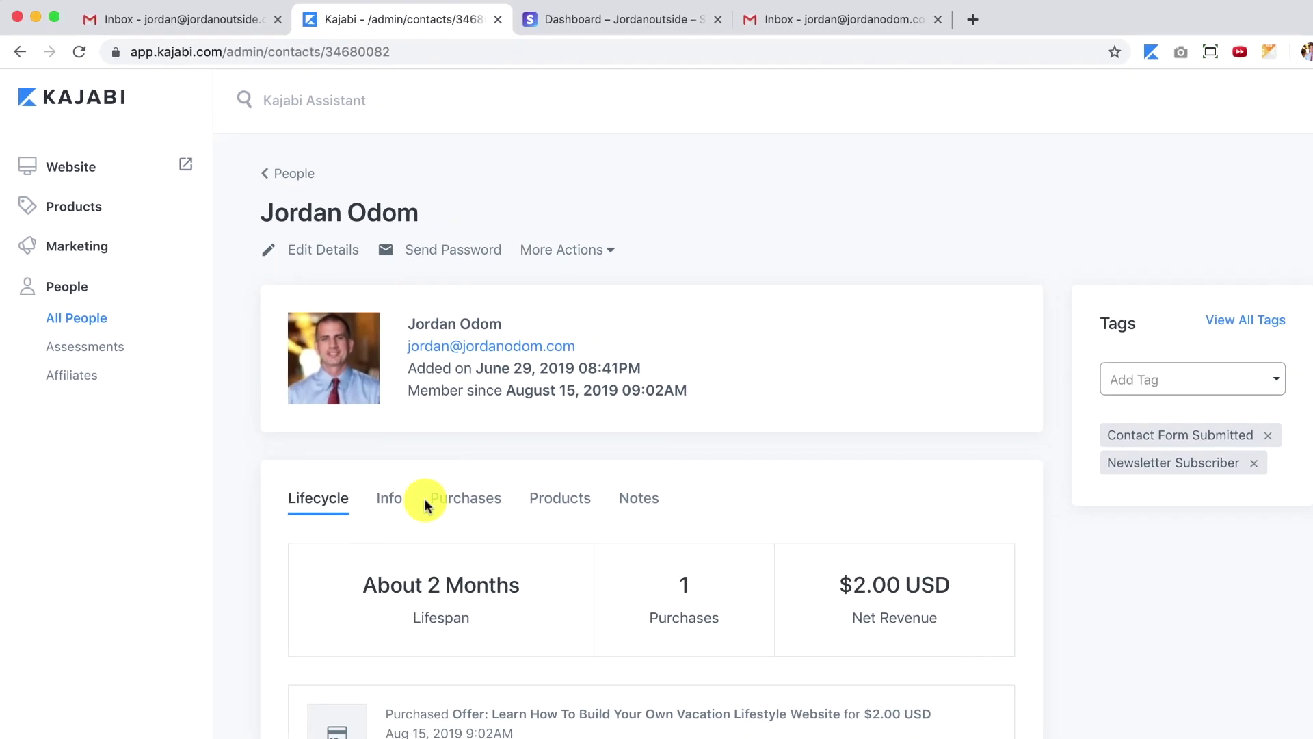
Step: Glance at the other Gmail inbox, then bring up the Kajabi offers list
{"action": "left_click", "coordinate": [154, 18]}
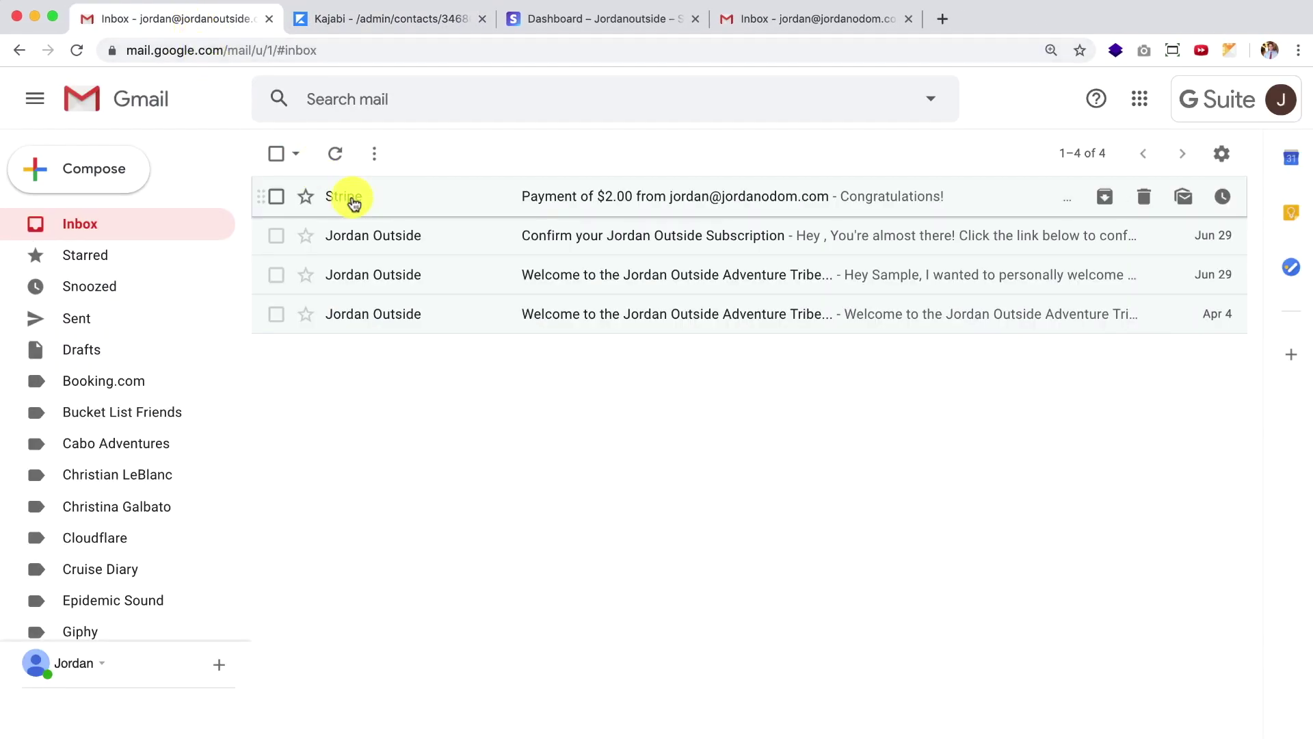
{"action": "mouse_move", "coordinate": [547, 202]}
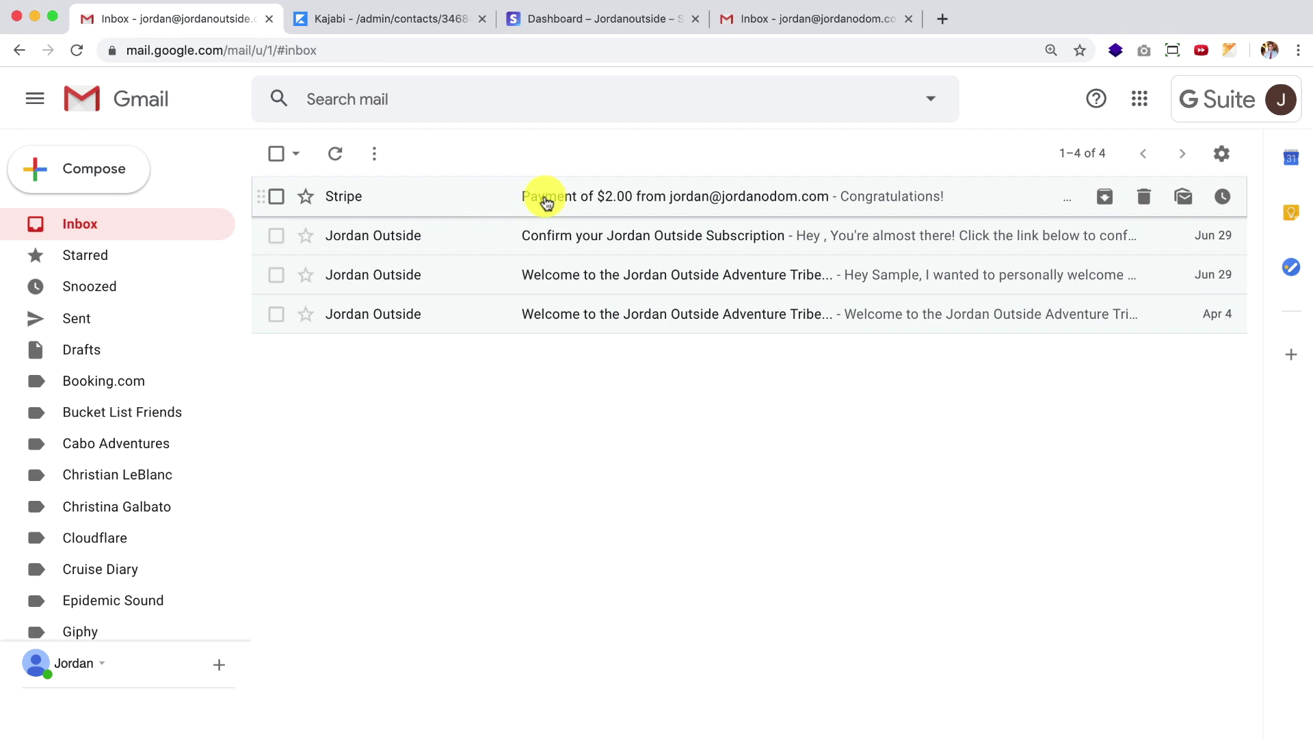
{"action": "left_click", "coordinate": [390, 19]}
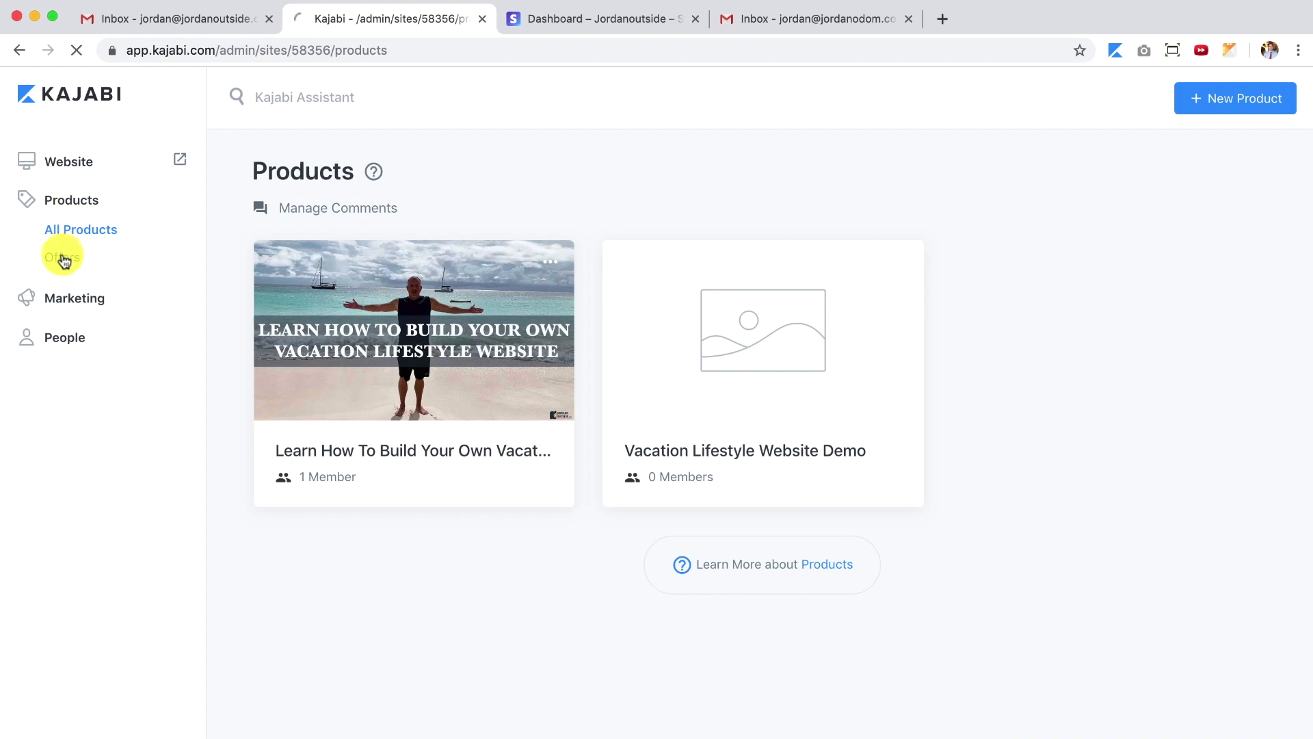
{"action": "left_click", "coordinate": [64, 258]}
Step: Enable team purchase notifications on the Vacation Lifestyle Website offer with the suggested recipient address
{"action": "left_click", "coordinate": [497, 628]}
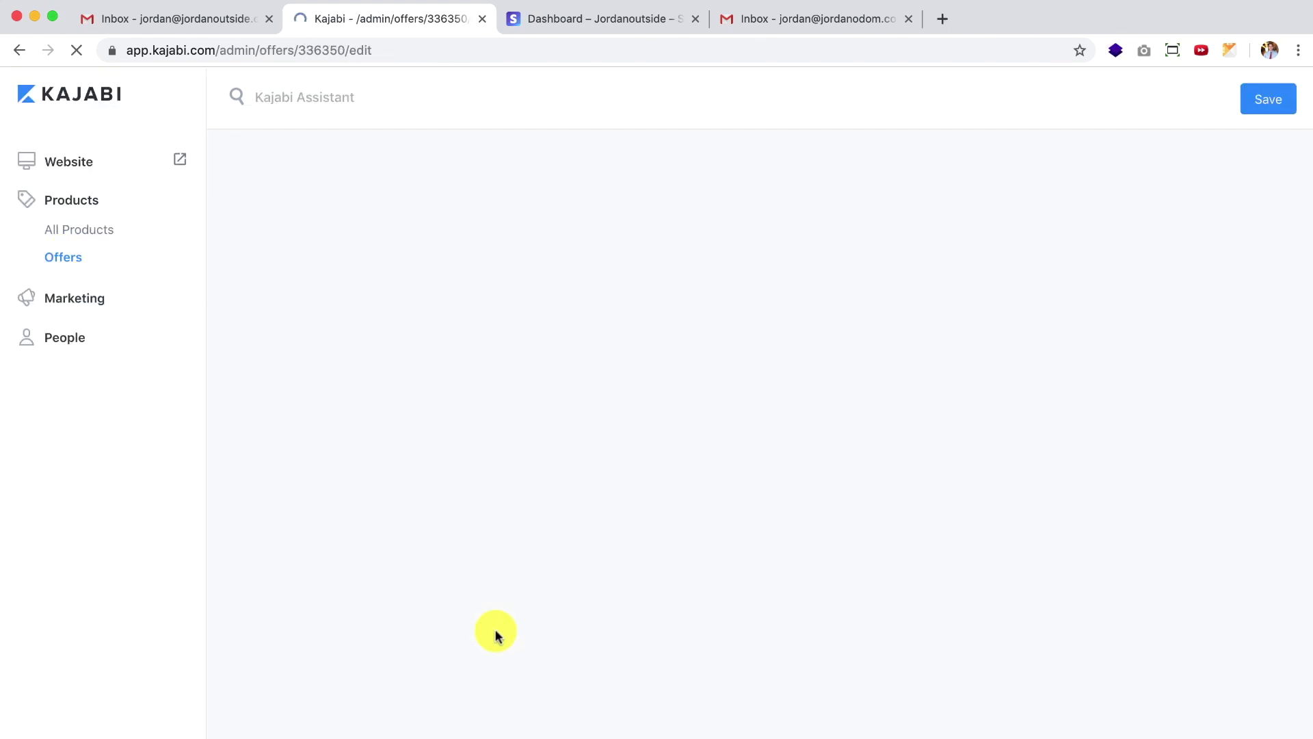
{"action": "scroll", "coordinate": [916, 708], "scroll_direction": "down", "scroll_amount": 5}
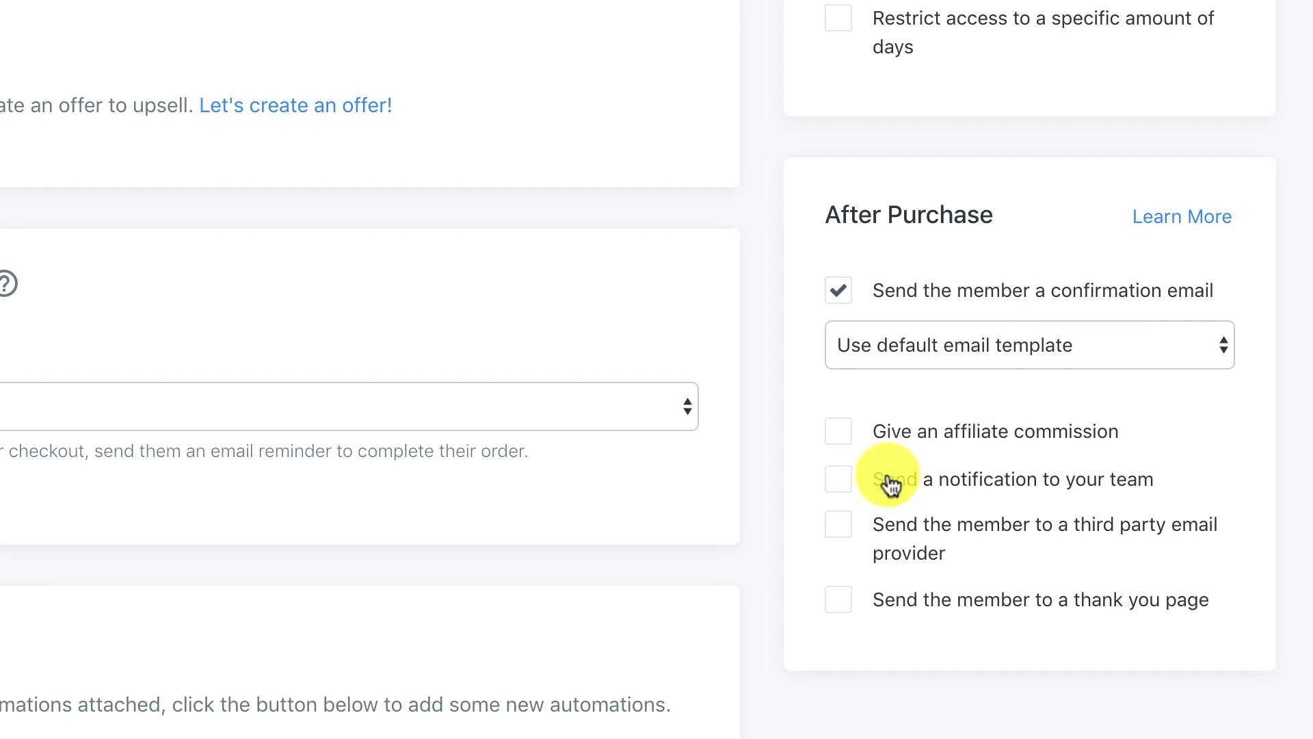
{"action": "left_click", "coordinate": [840, 484]}
{"action": "left_click", "coordinate": [882, 534]}
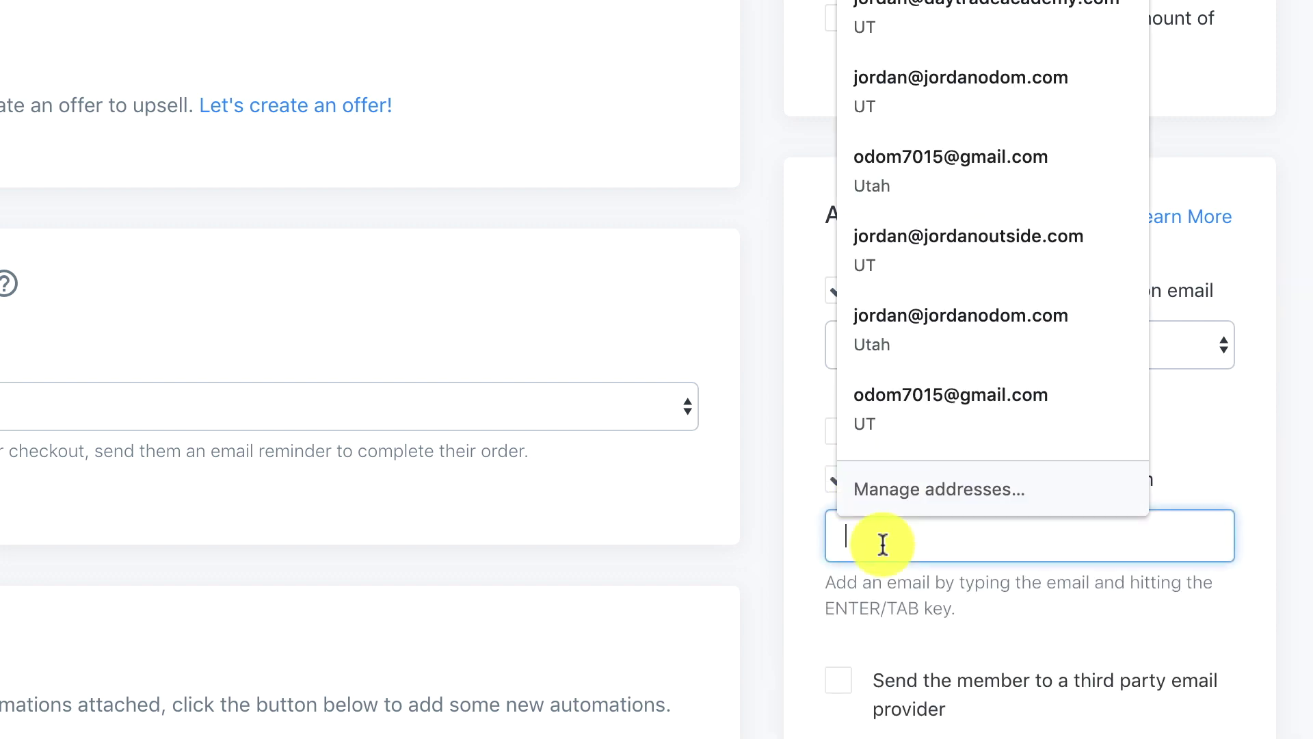
{"action": "left_click", "coordinate": [959, 220]}
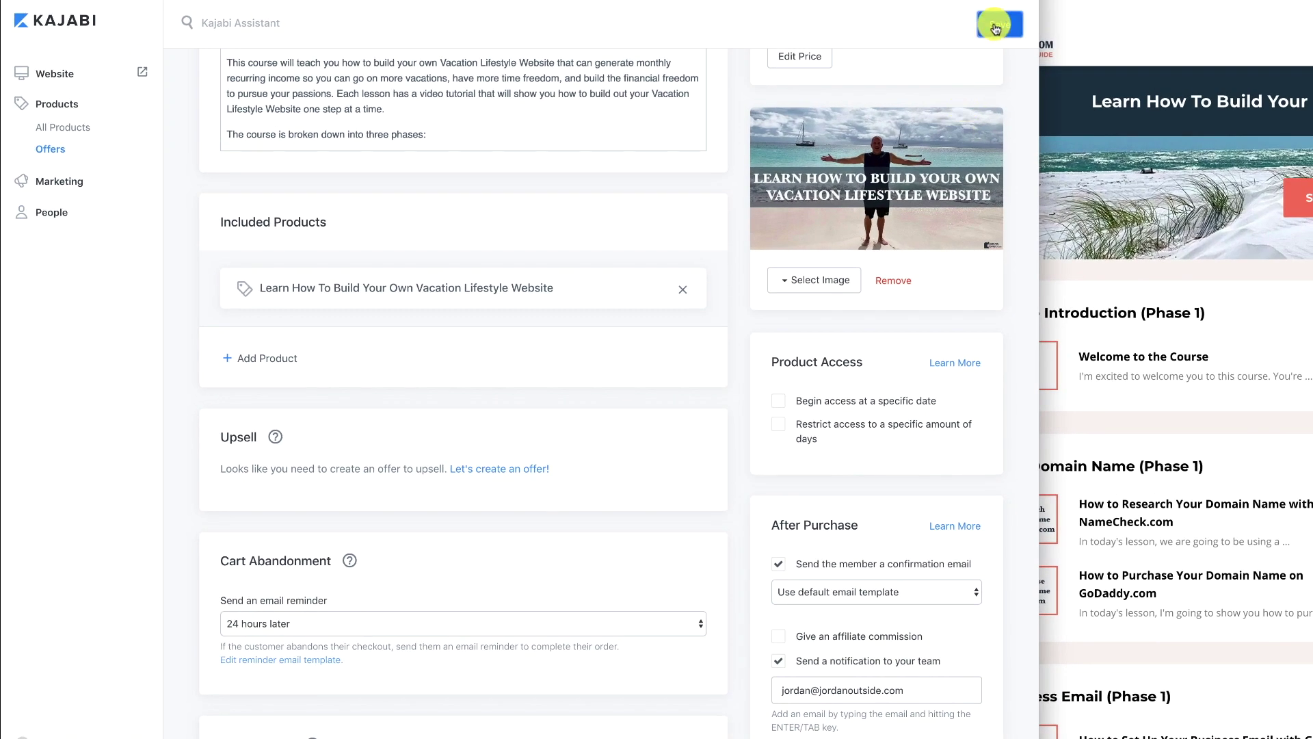
{"action": "left_click", "coordinate": [995, 28]}
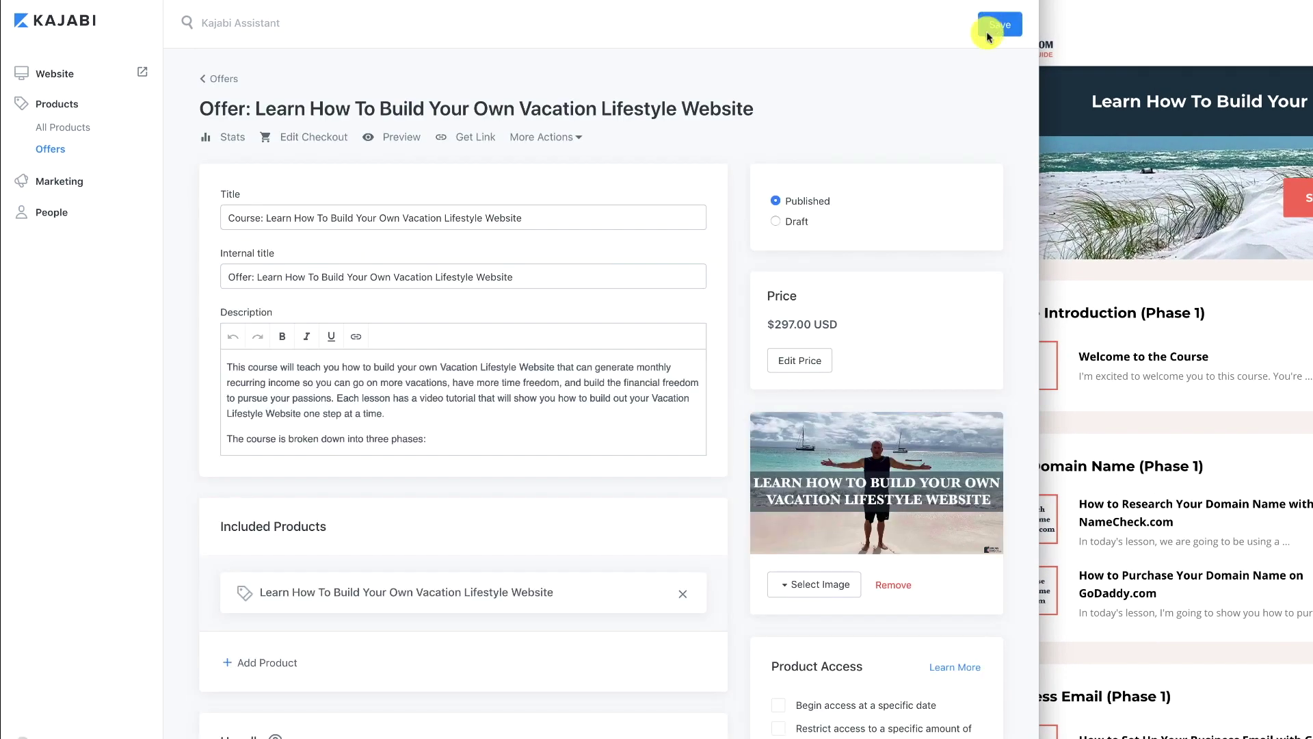
{"action": "scroll", "coordinate": [739, 493], "scroll_direction": "down", "scroll_amount": 3}
{"action": "scroll", "coordinate": [738, 513], "scroll_direction": "down", "scroll_amount": 3}
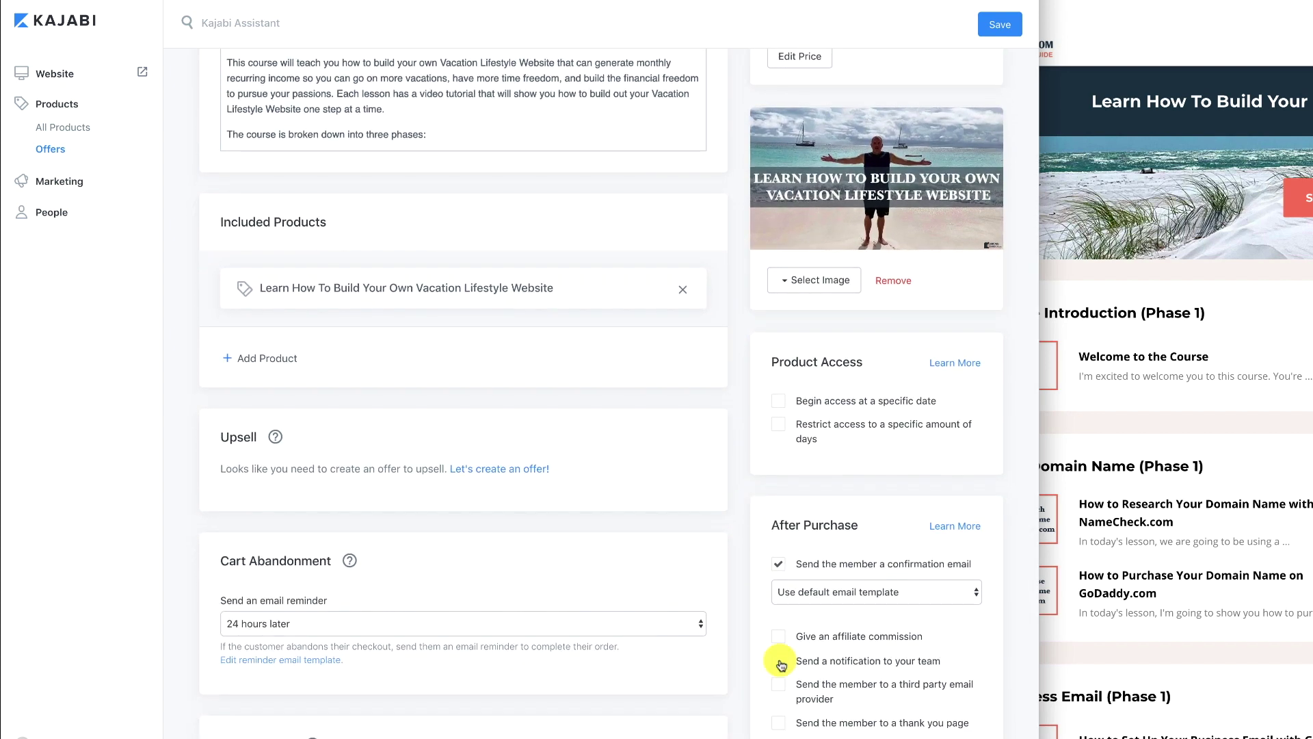
Step: Re-enable team notifications, confirm the typed recipient address, and save the offer
{"action": "left_click", "coordinate": [781, 664]}
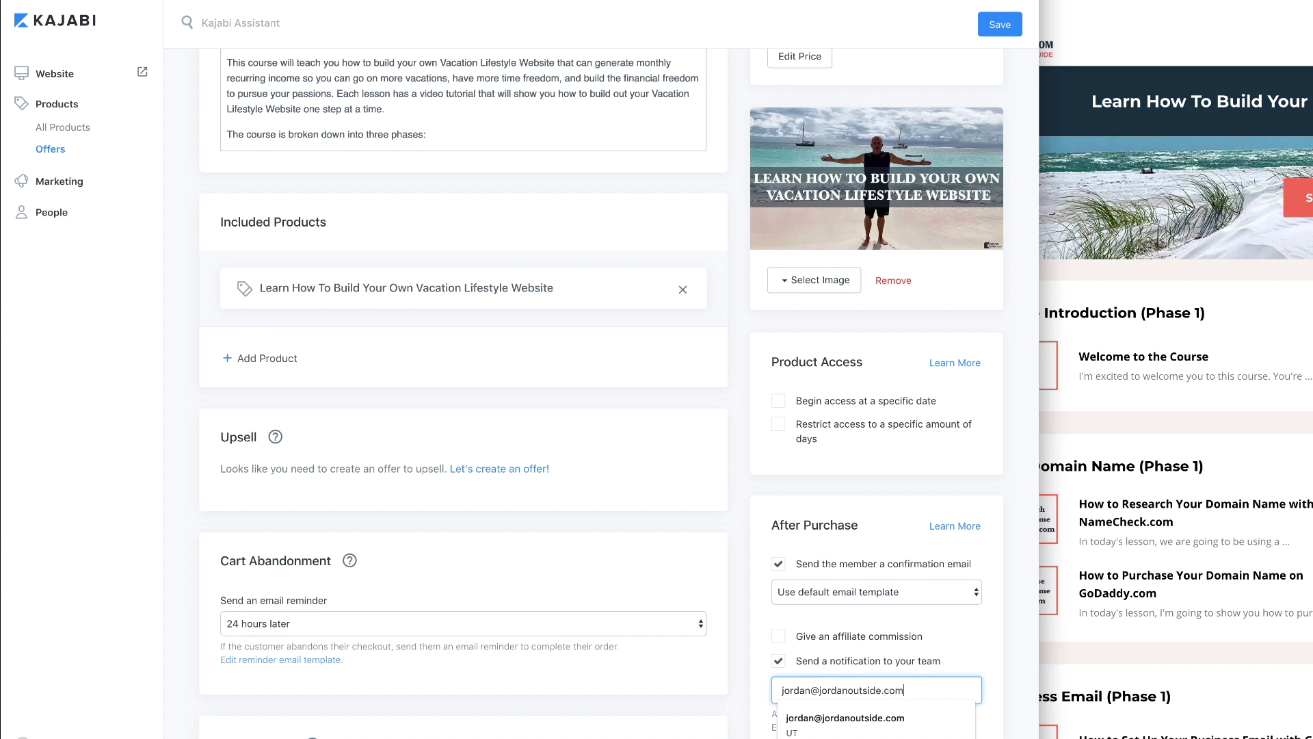
{"action": "key", "text": "Return"}
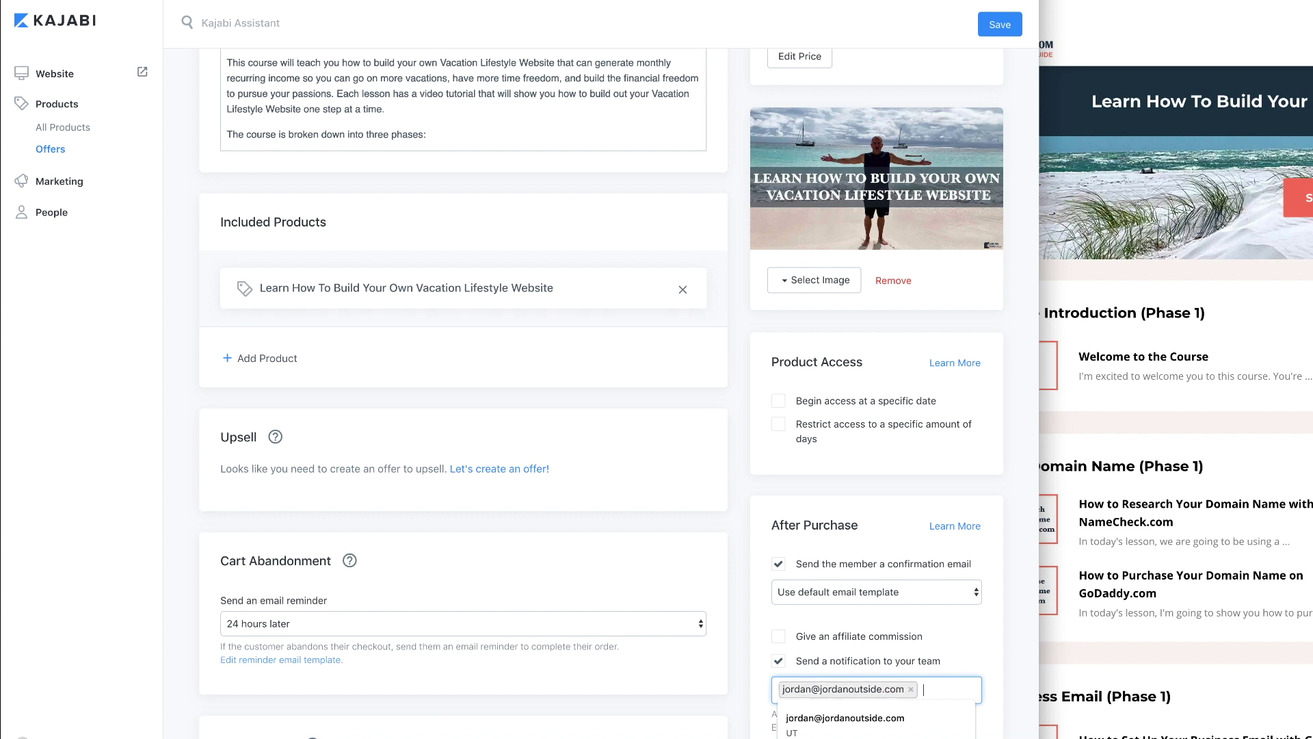
{"action": "left_click", "coordinate": [982, 658]}
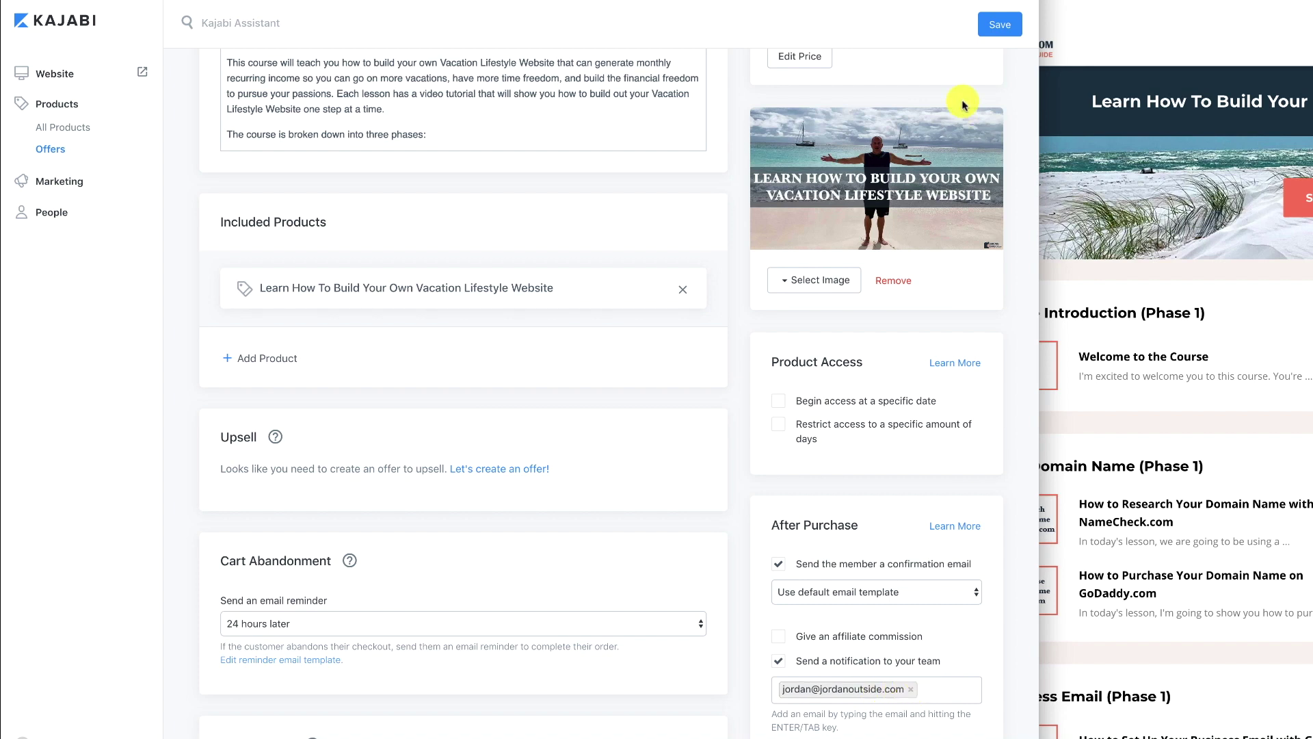
{"action": "left_click", "coordinate": [999, 24]}
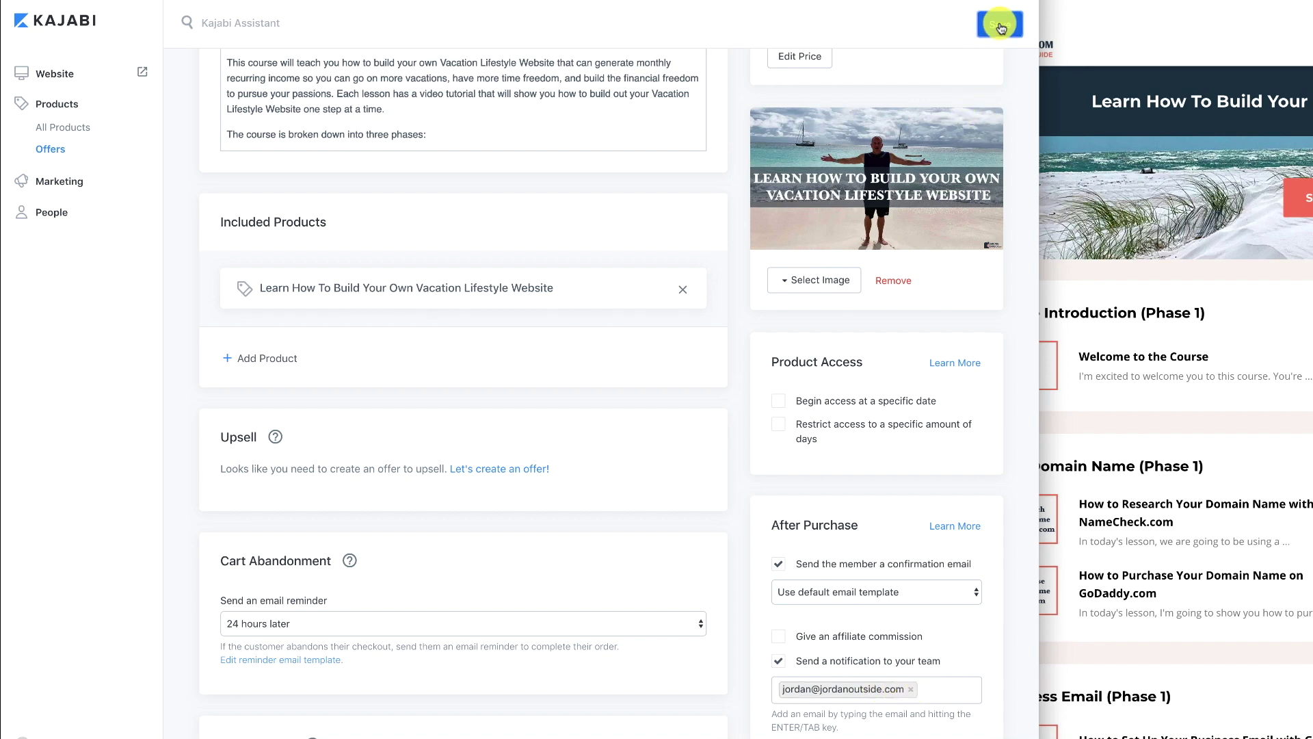
{"action": "scroll", "coordinate": [866, 421], "scroll_direction": "down", "scroll_amount": 2}
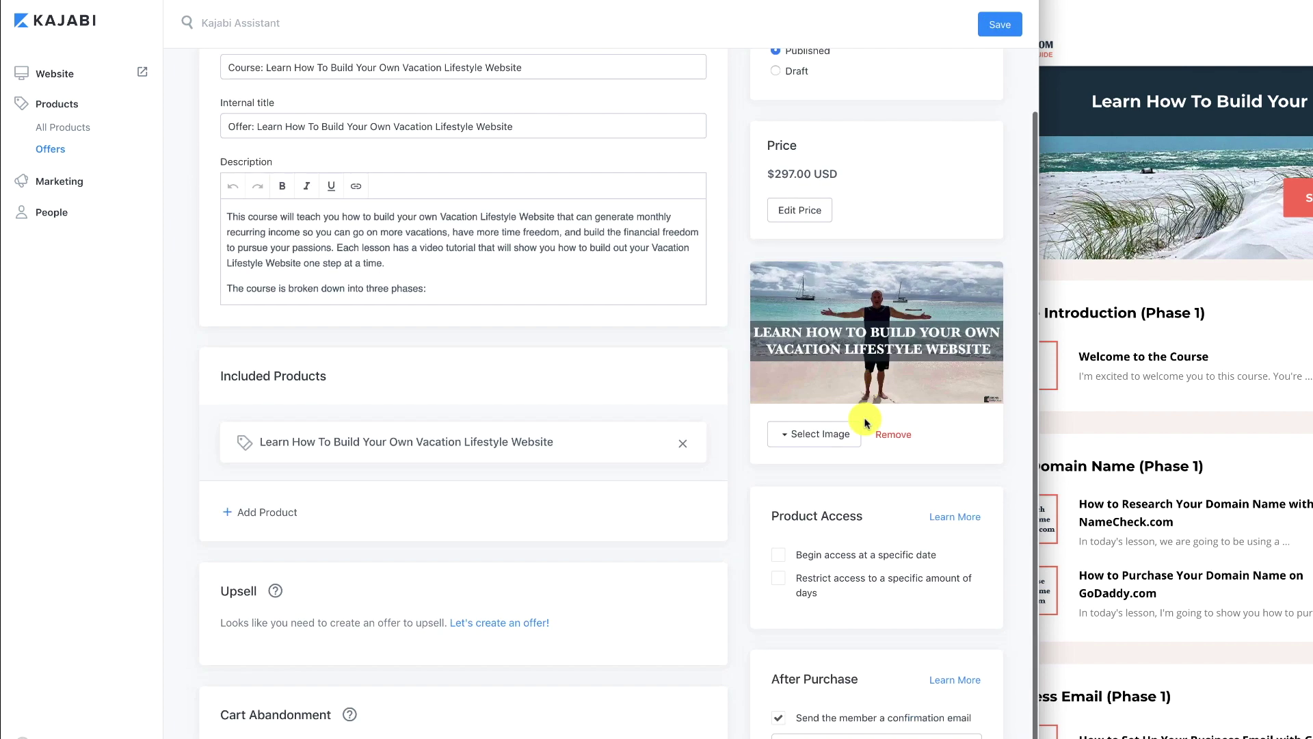
{"action": "scroll", "coordinate": [865, 421], "scroll_direction": "down", "scroll_amount": 3}
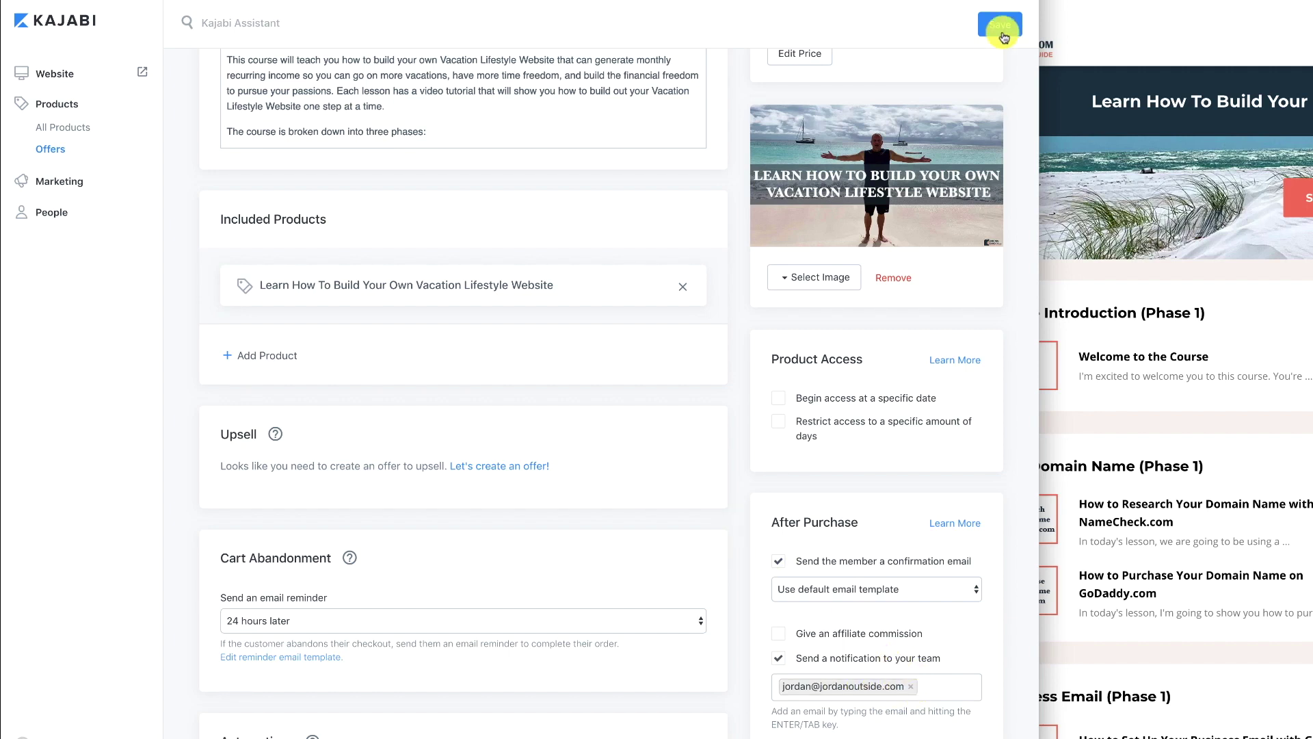
{"action": "left_click", "coordinate": [1001, 25]}
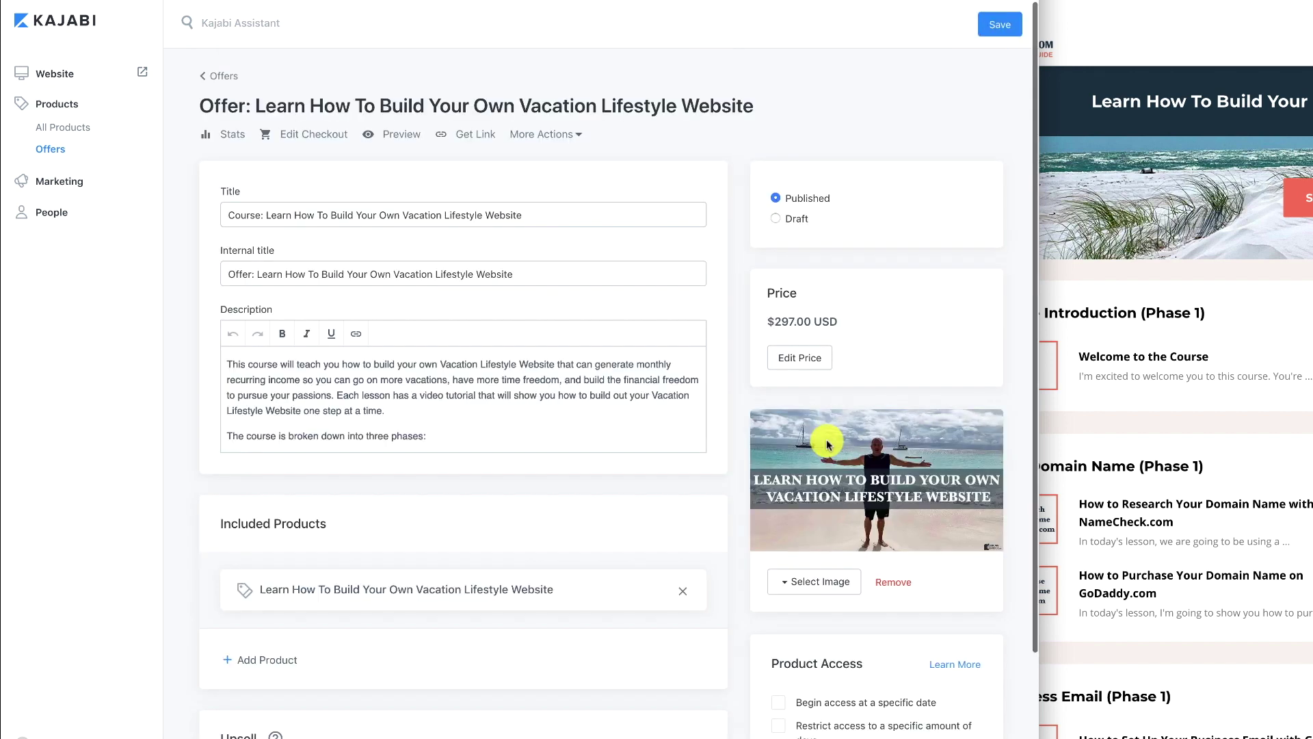
{"action": "scroll", "coordinate": [831, 441], "scroll_direction": "down", "scroll_amount": 8}
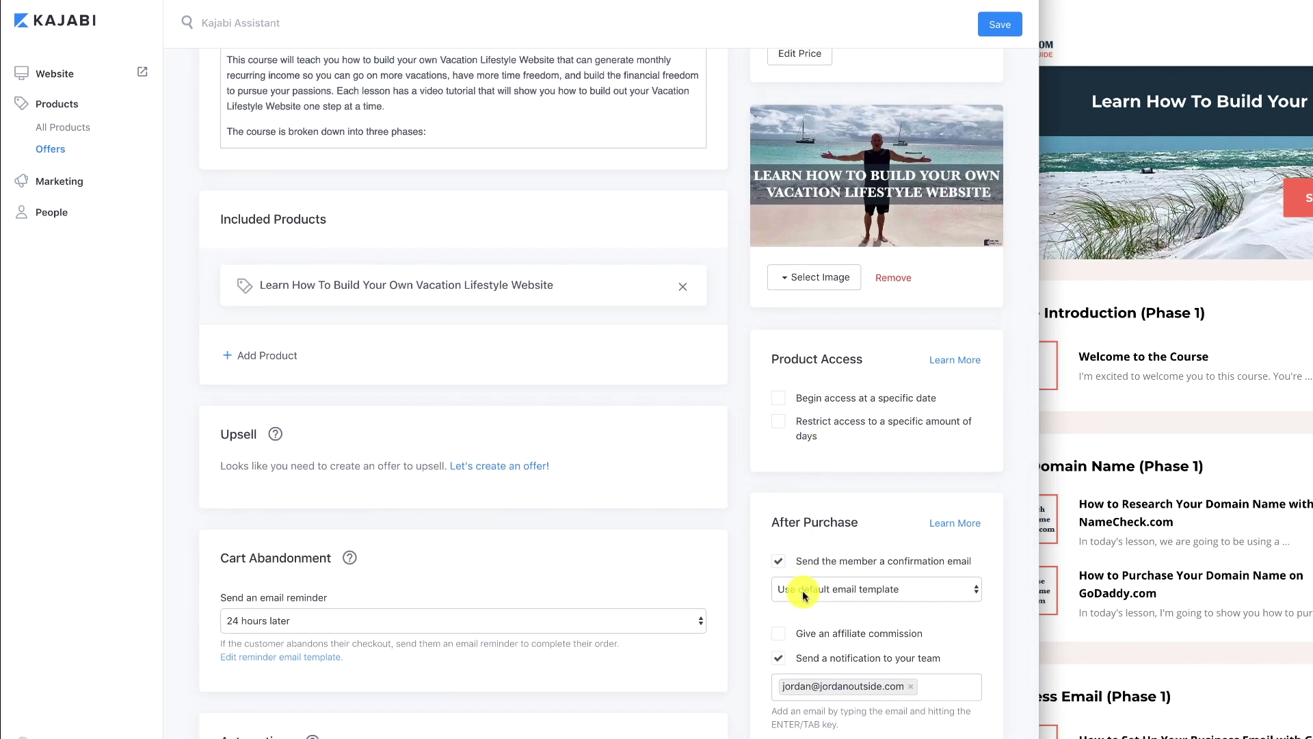
Step: Keep the default confirmation template, then open Offer Purchase Confirmation under Settings > Email Templates
{"action": "left_click", "coordinate": [890, 591]}
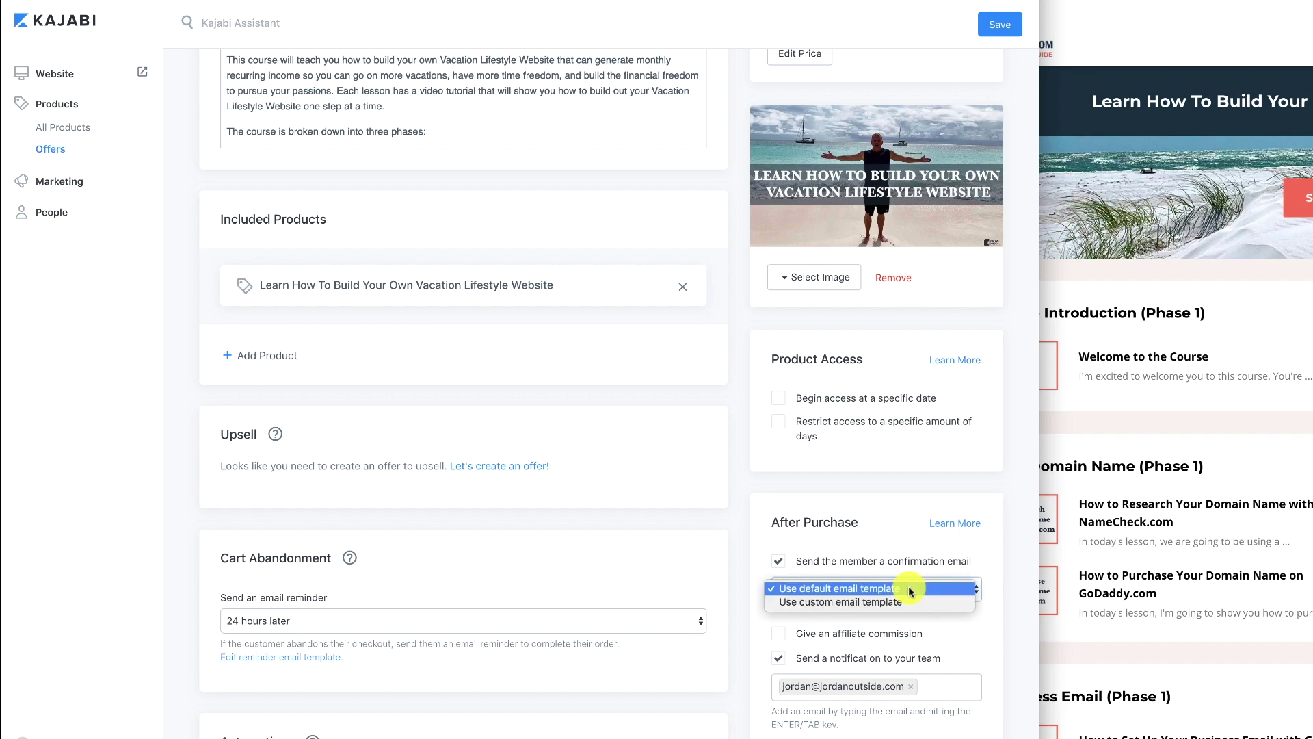
{"action": "left_click", "coordinate": [867, 589]}
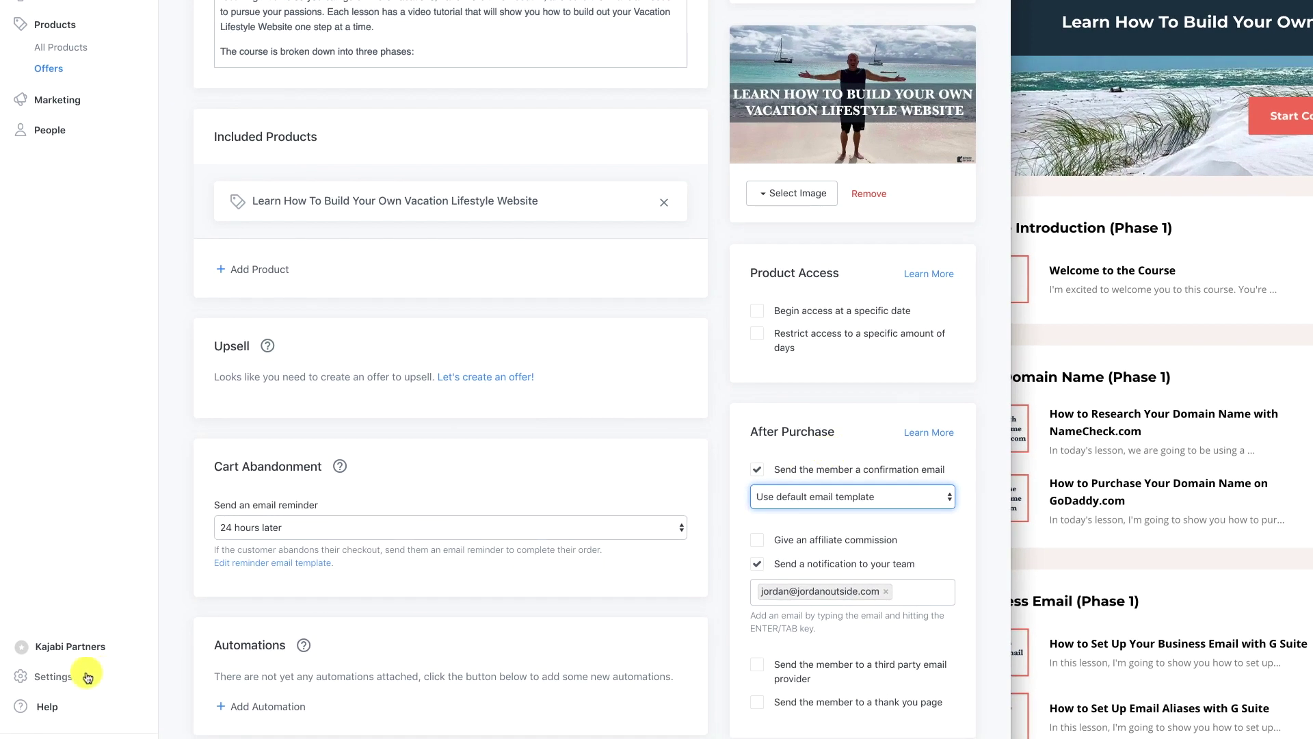
{"action": "left_click", "coordinate": [58, 677]}
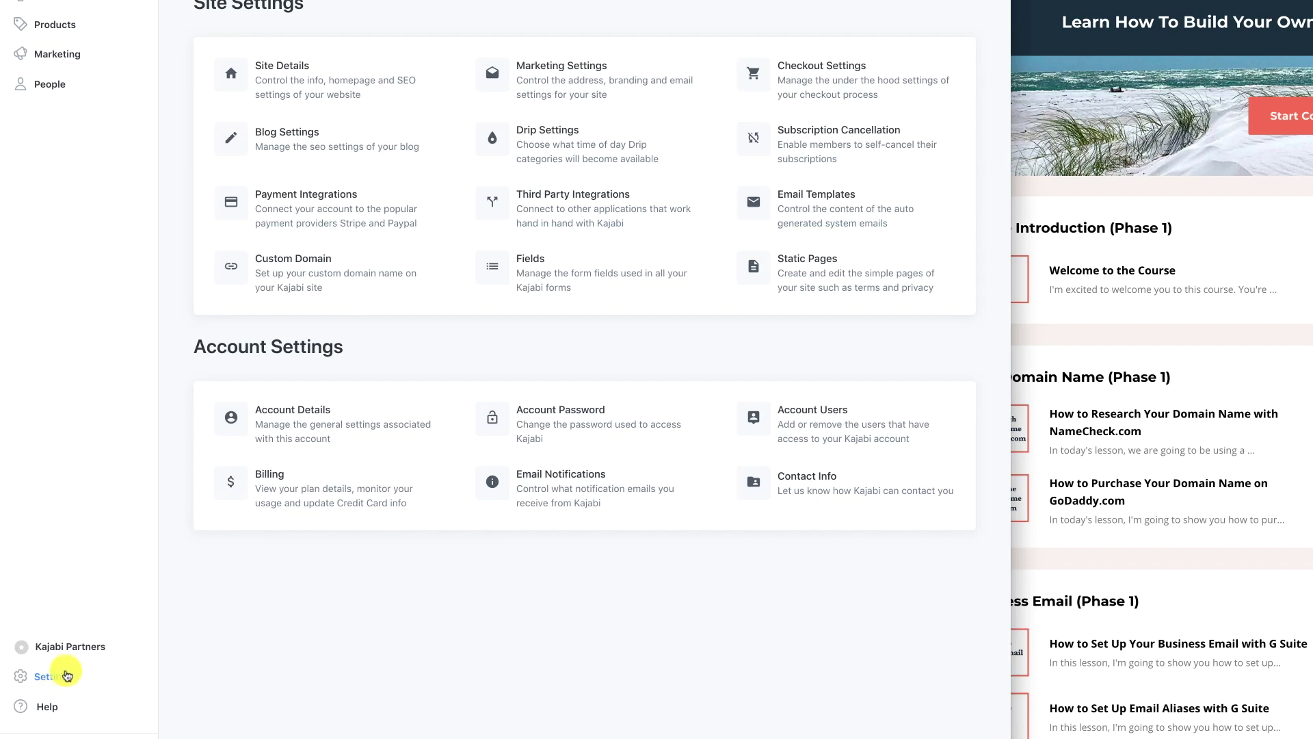
{"action": "left_click", "coordinate": [790, 206]}
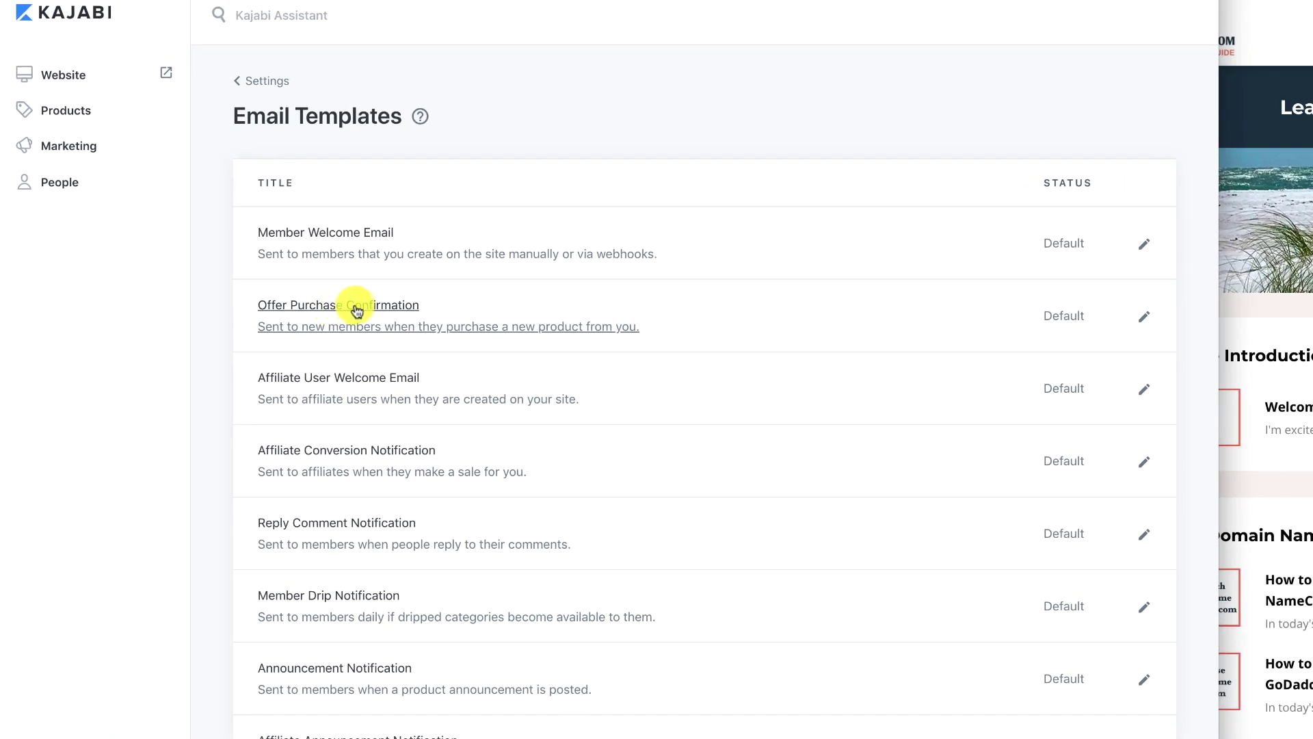
{"action": "left_click", "coordinate": [359, 310]}
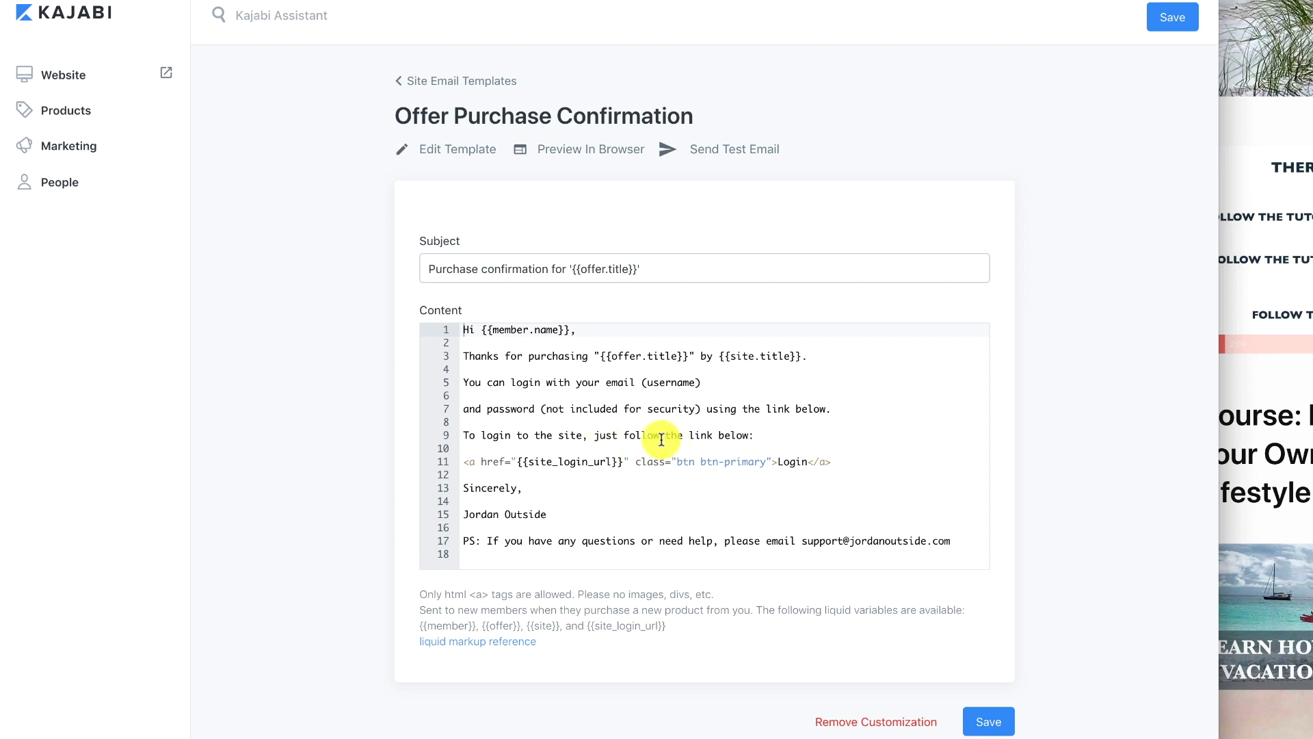
Step: Remove the redundant login instruction line, add the receipt-source note, and save the template
{"action": "left_click_drag", "start_coordinate": [757, 435], "coordinate": [448, 435]}
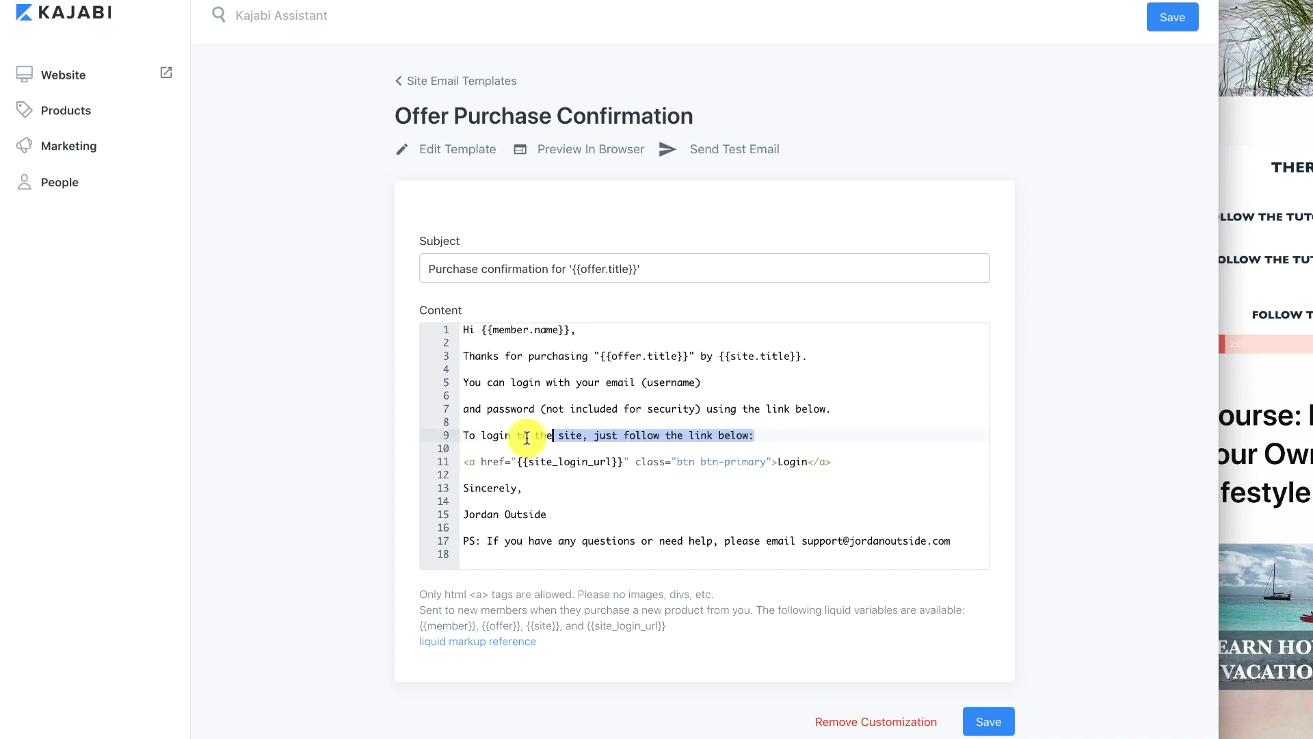
{"action": "key", "text": "BackSpace"}
{"action": "key", "text": "BackSpace"}
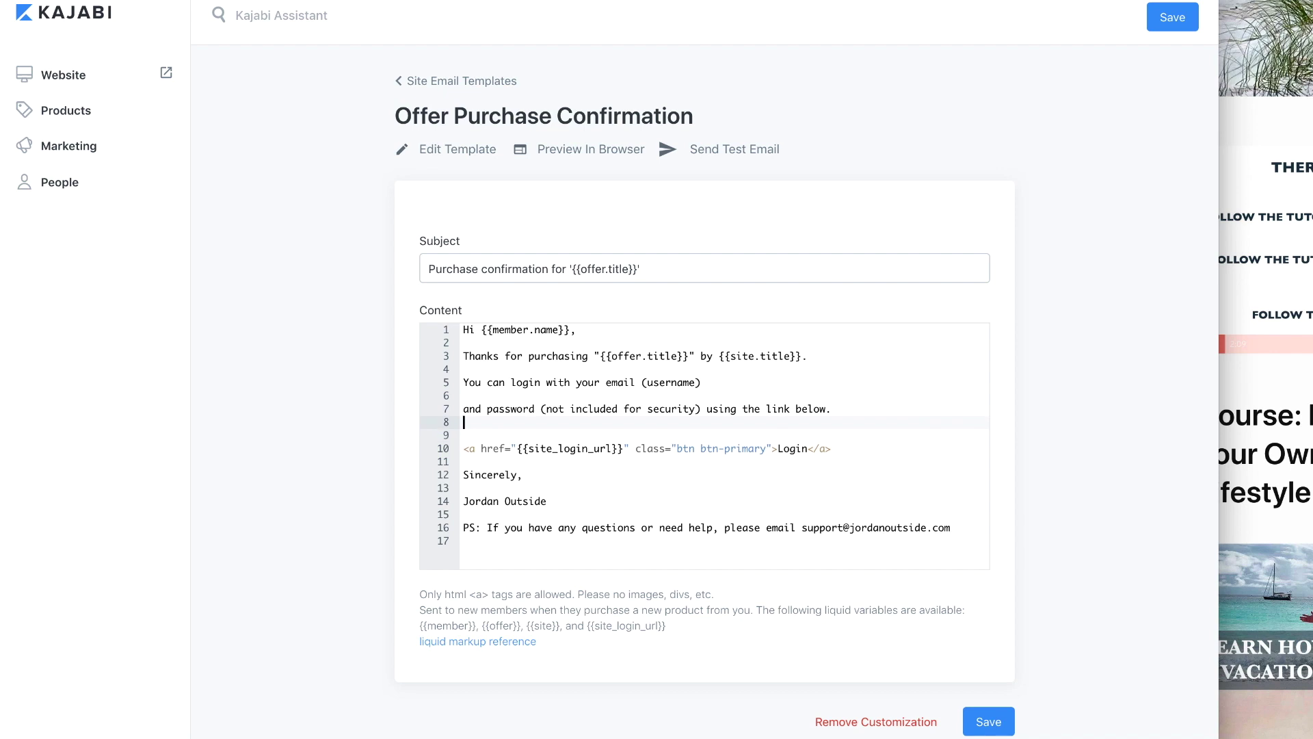
{"action": "left_click", "coordinate": [833, 409]}
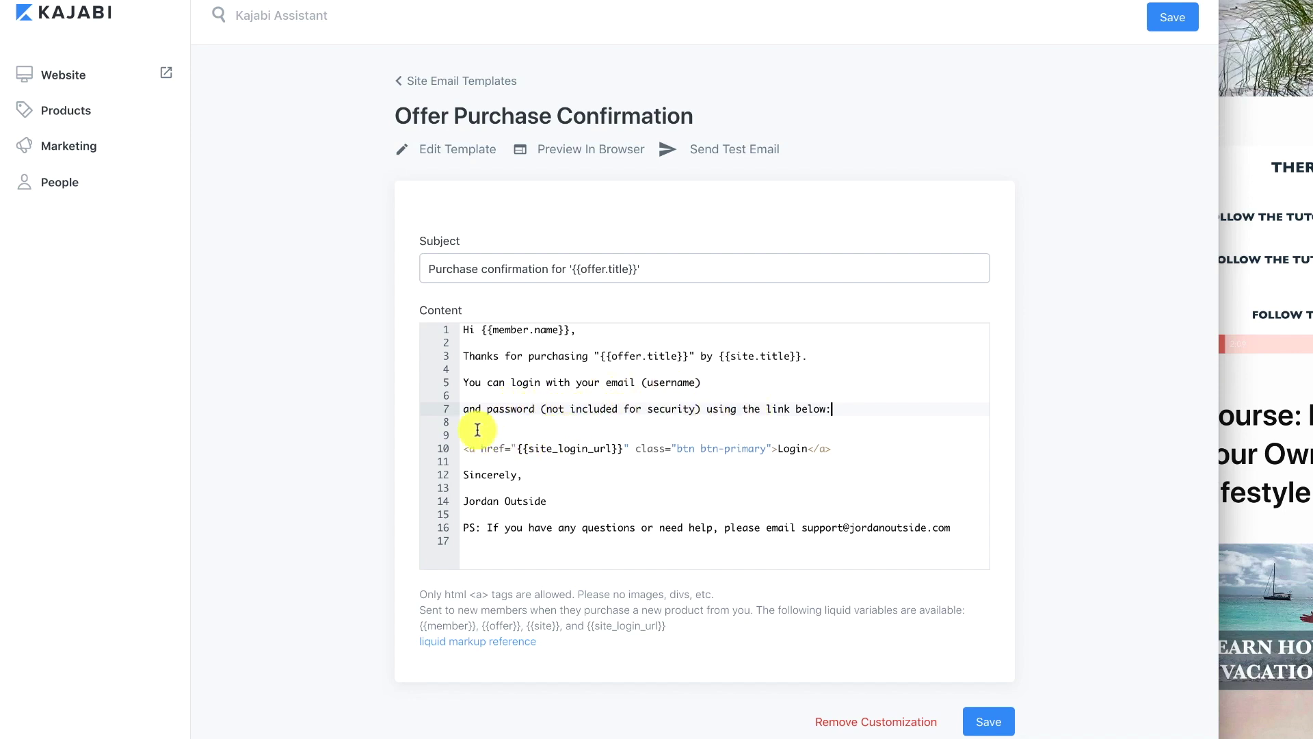
{"action": "key", "text": "BackSpace"}
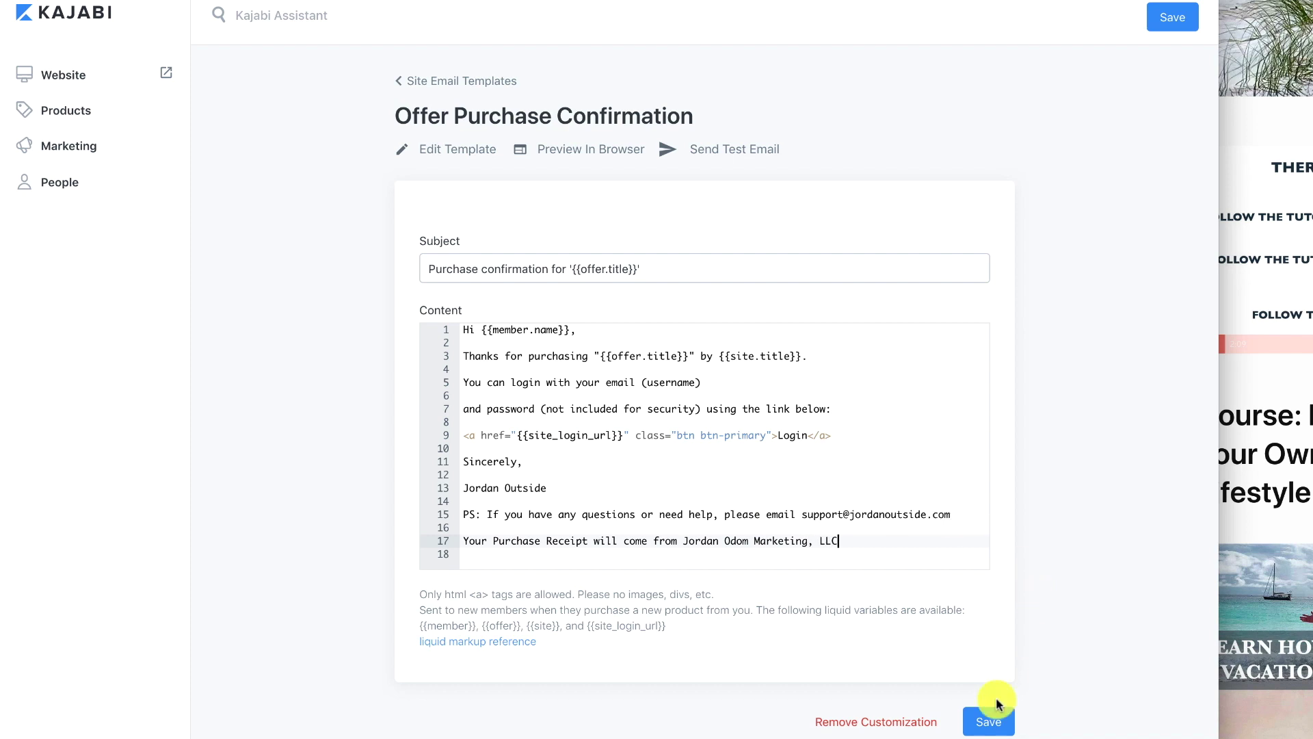
{"action": "left_click", "coordinate": [988, 721]}
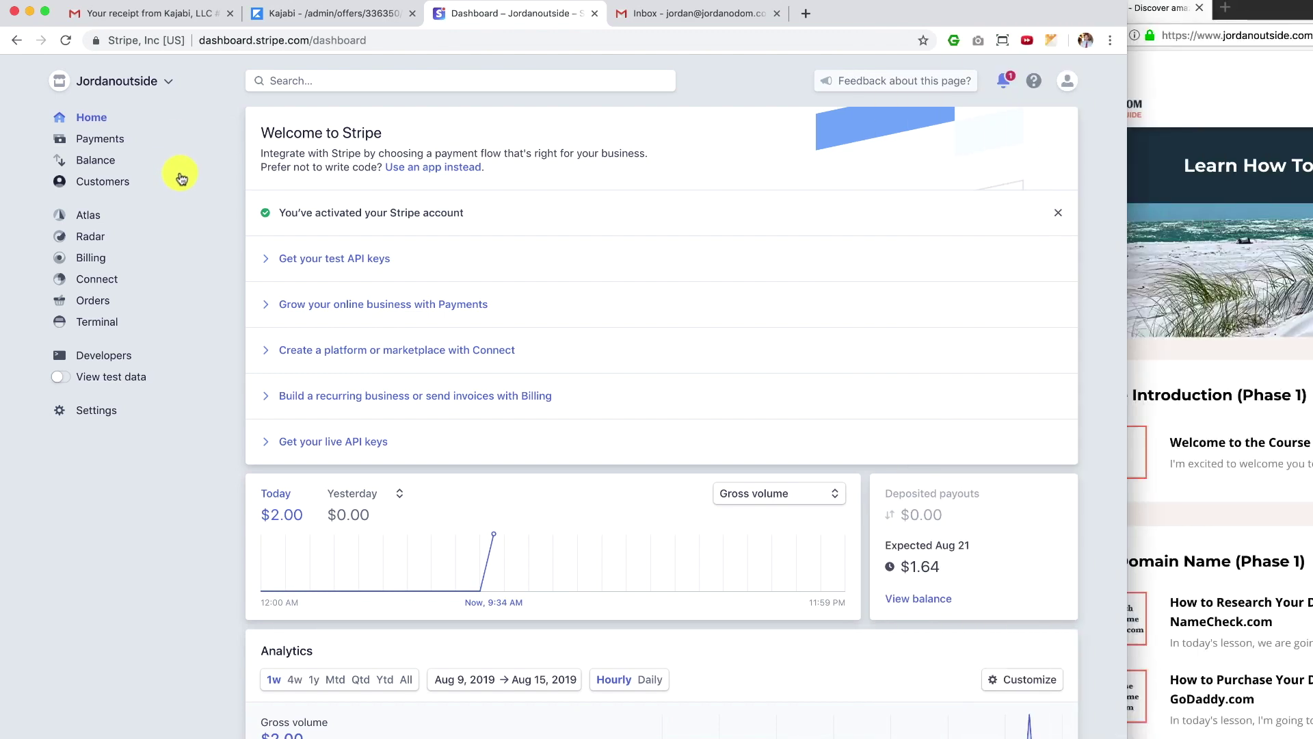
Step: Enable Stripe customer emails for successful payments and refunds under Email receipts, and save
{"action": "left_click", "coordinate": [92, 413]}
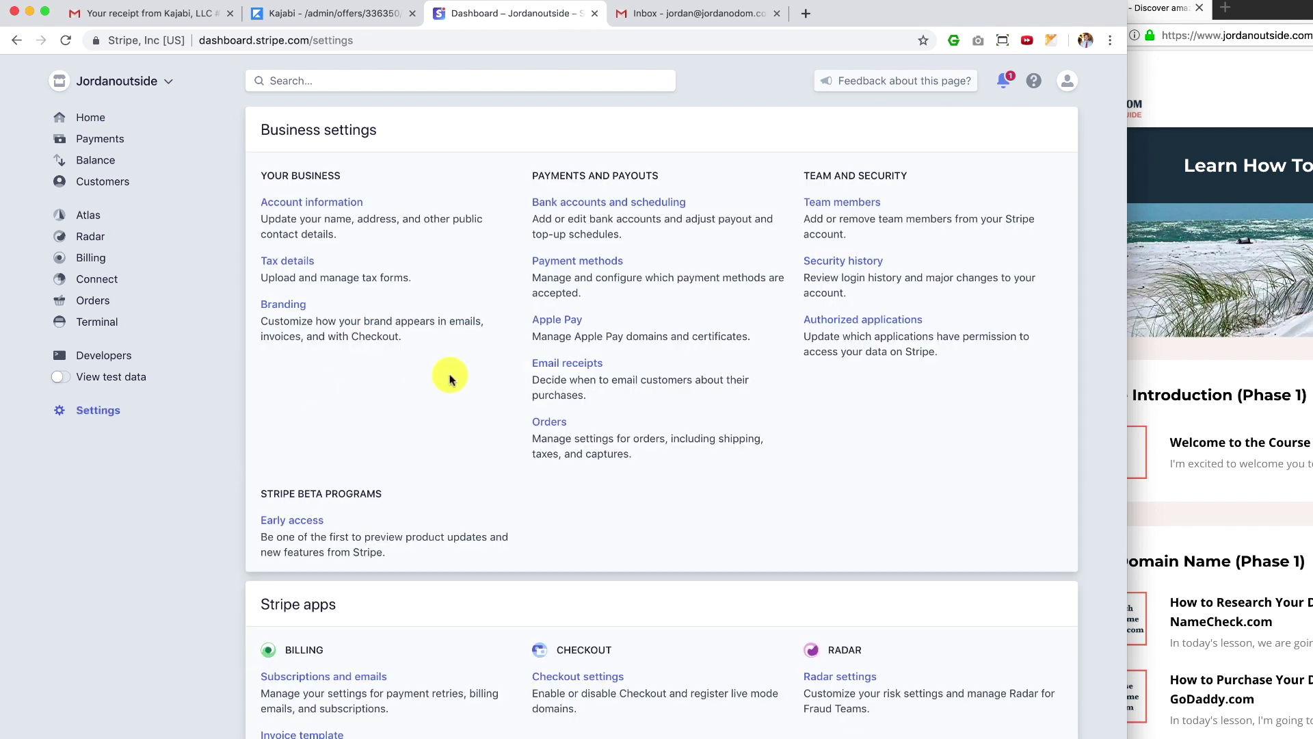
{"action": "left_click", "coordinate": [563, 364]}
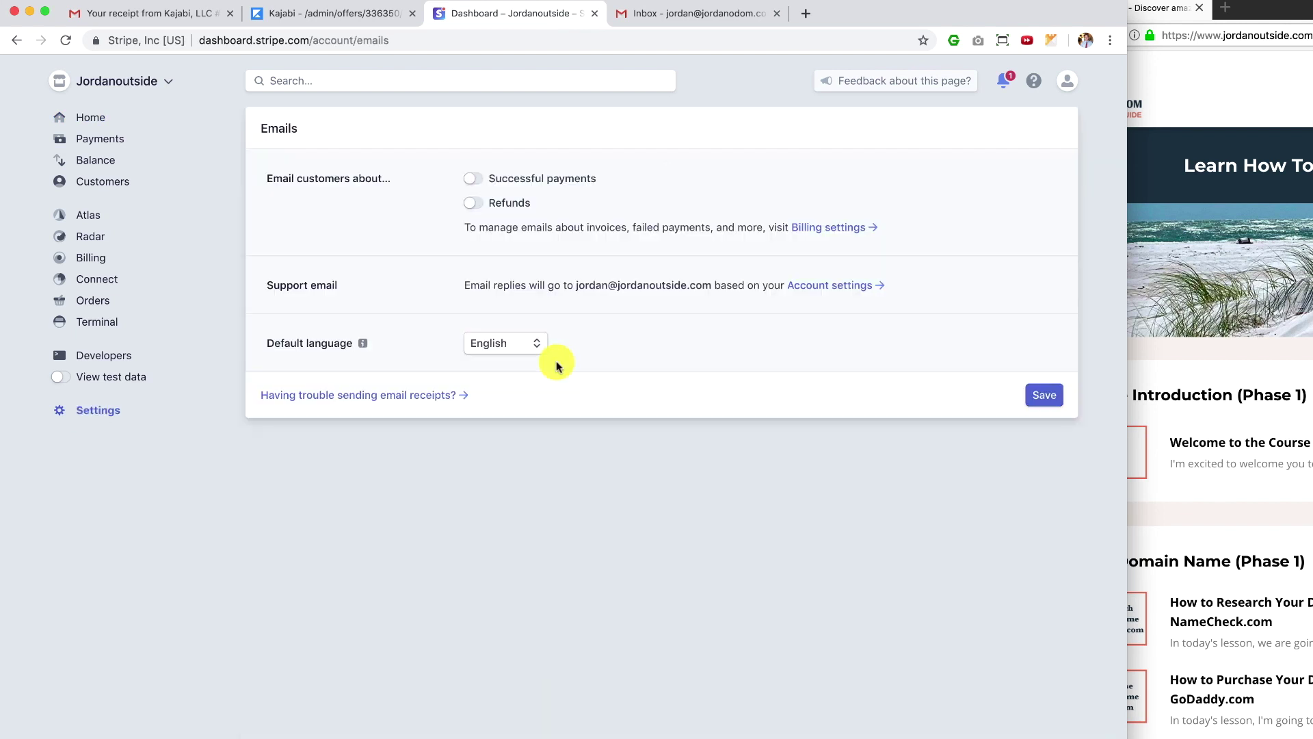
{"action": "left_click", "coordinate": [478, 180]}
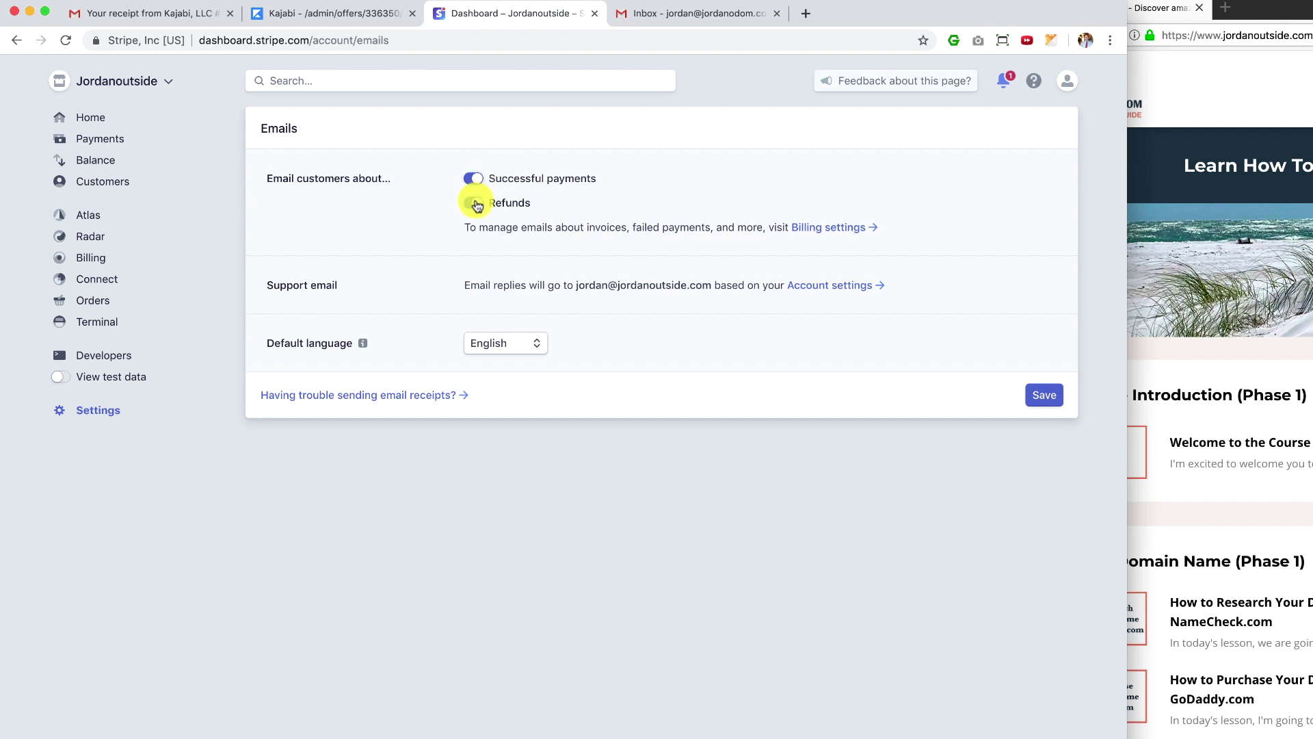
{"action": "left_click", "coordinate": [475, 204]}
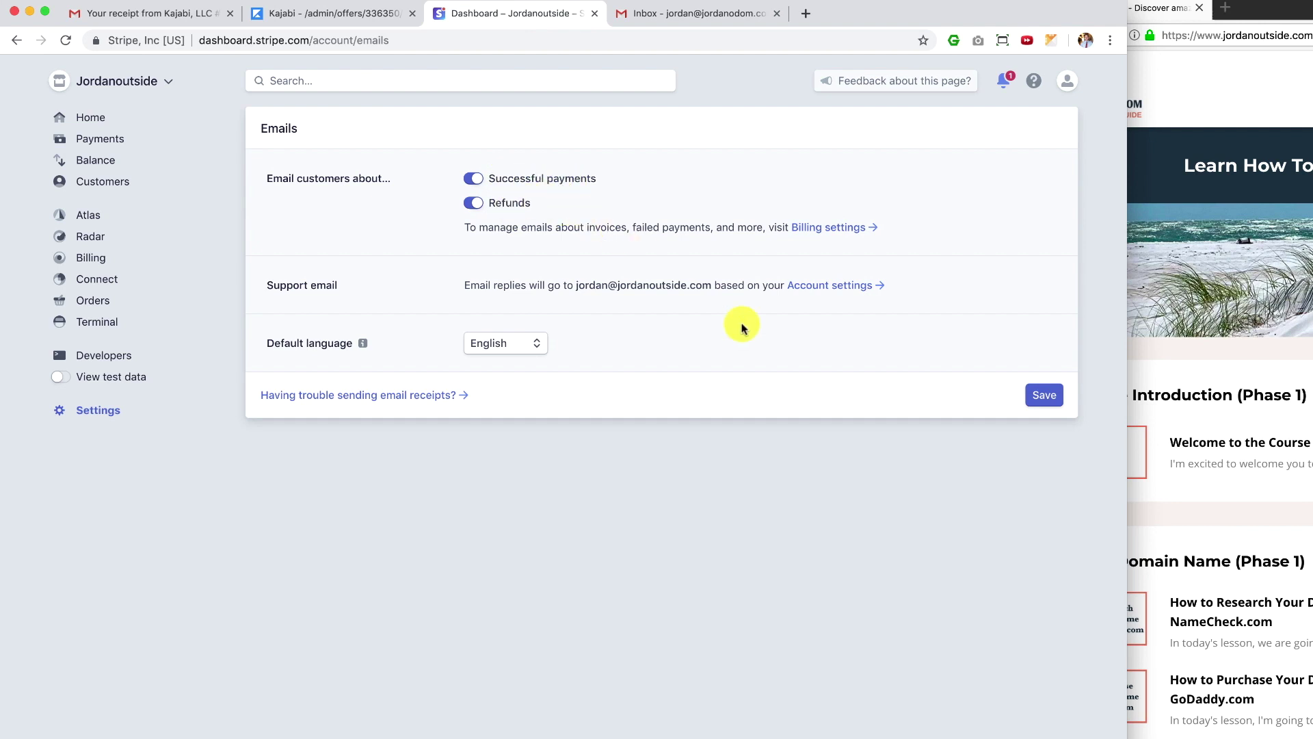
{"action": "left_click", "coordinate": [1045, 397]}
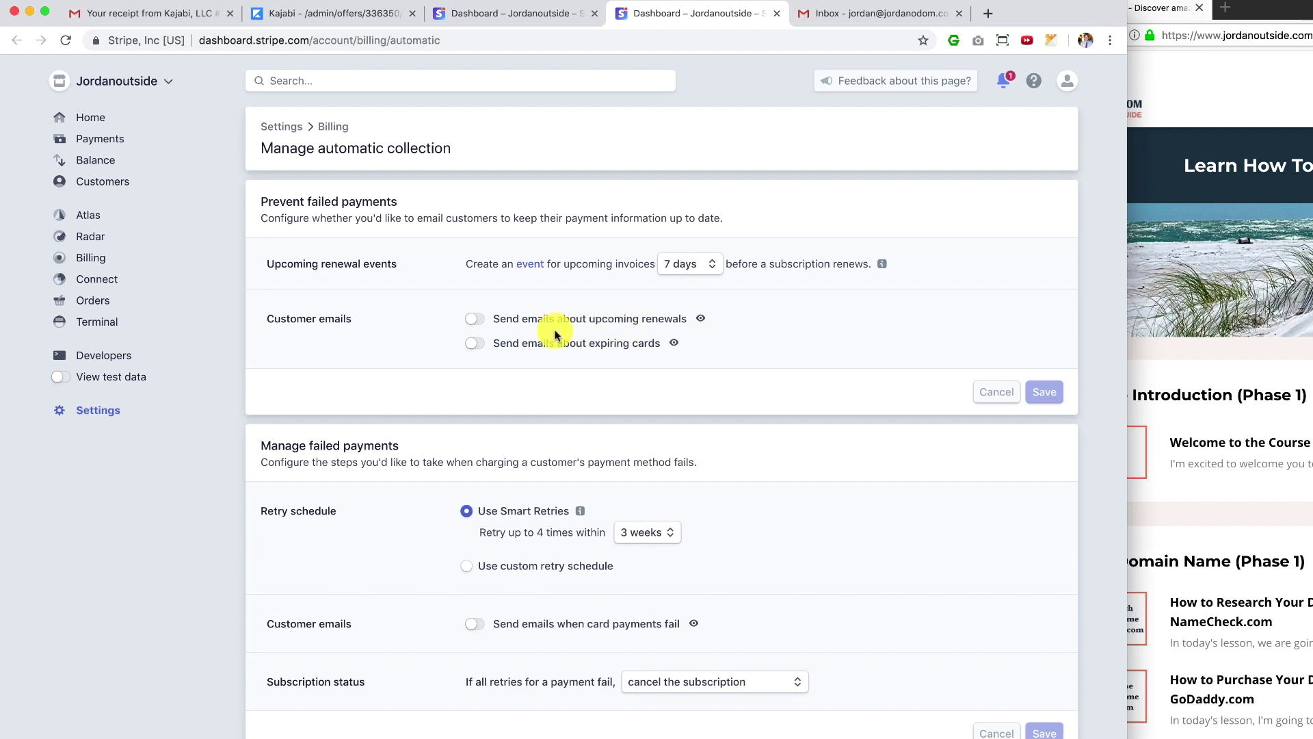
Step: Preview the upcoming renewal email and open Customize design for receipts and checkout
{"action": "left_click", "coordinate": [700, 319]}
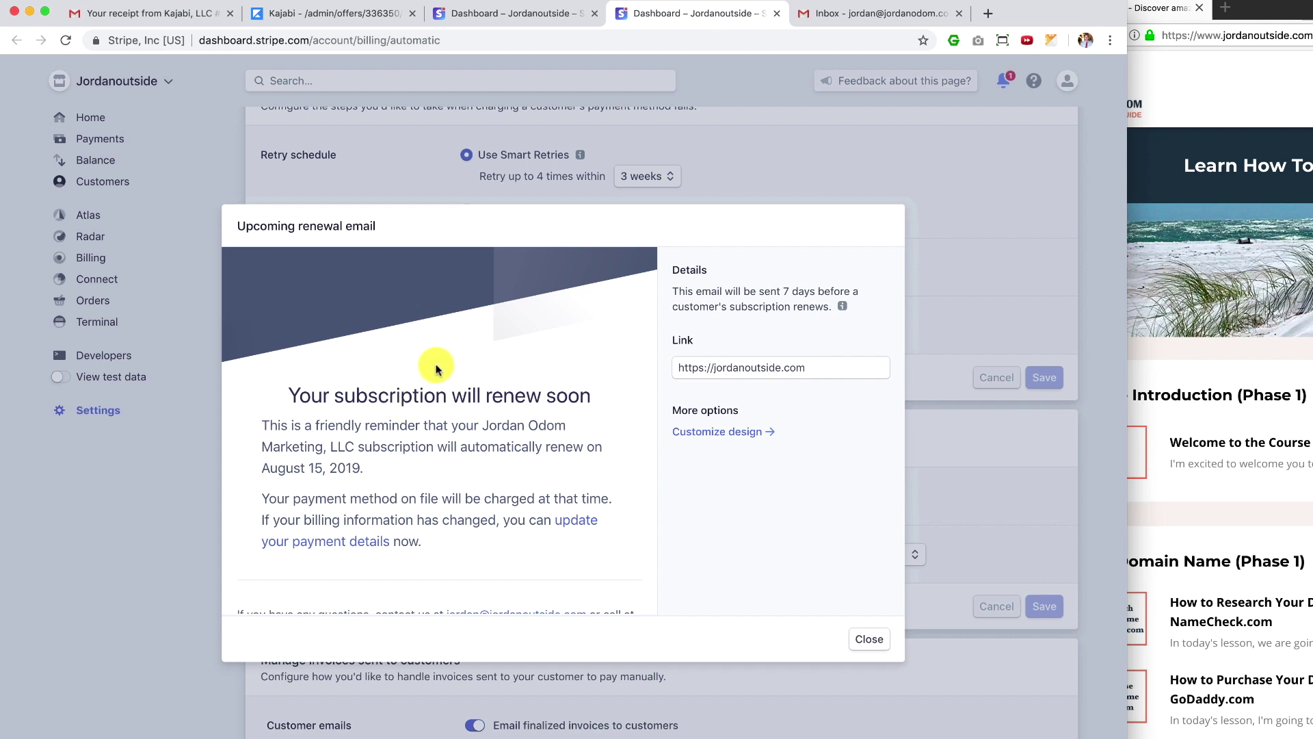
{"action": "left_click", "coordinate": [739, 433]}
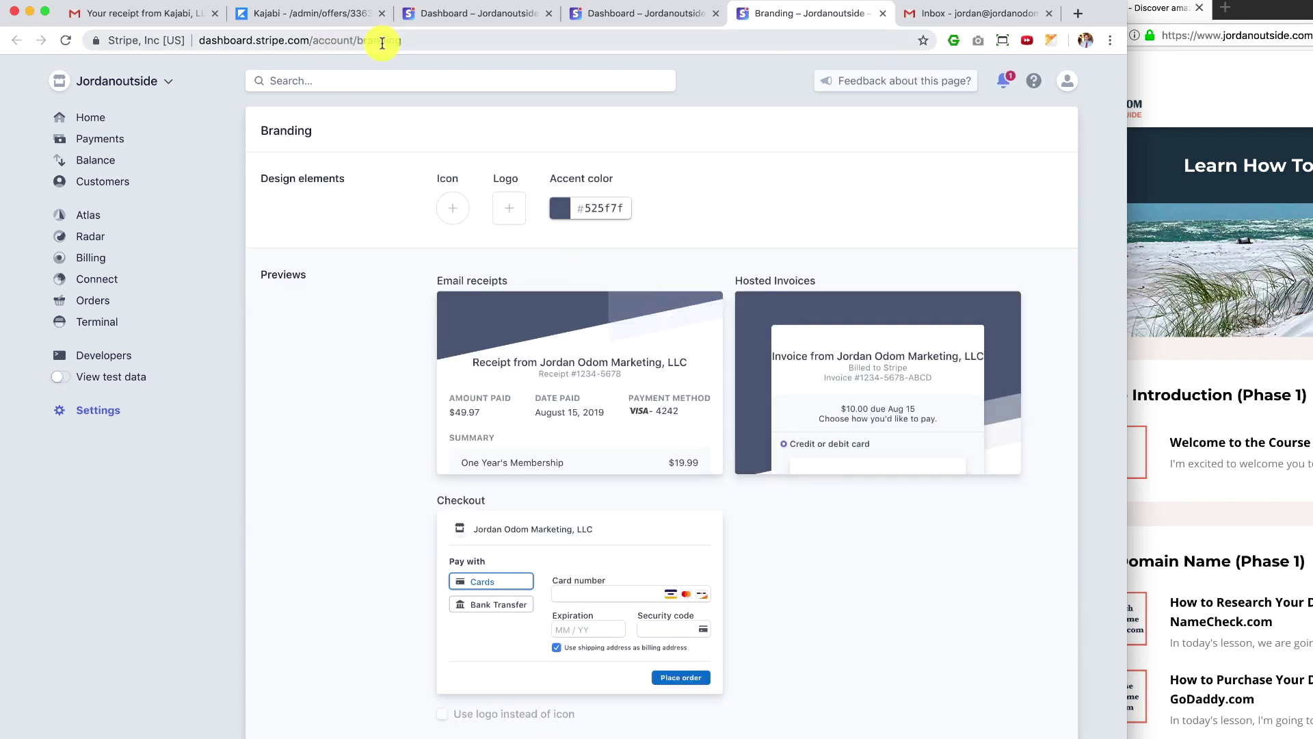
Step: Upload the Jordan Outside logo and icon with accent colour #223544 and save the branding
{"action": "left_click", "coordinate": [508, 210]}
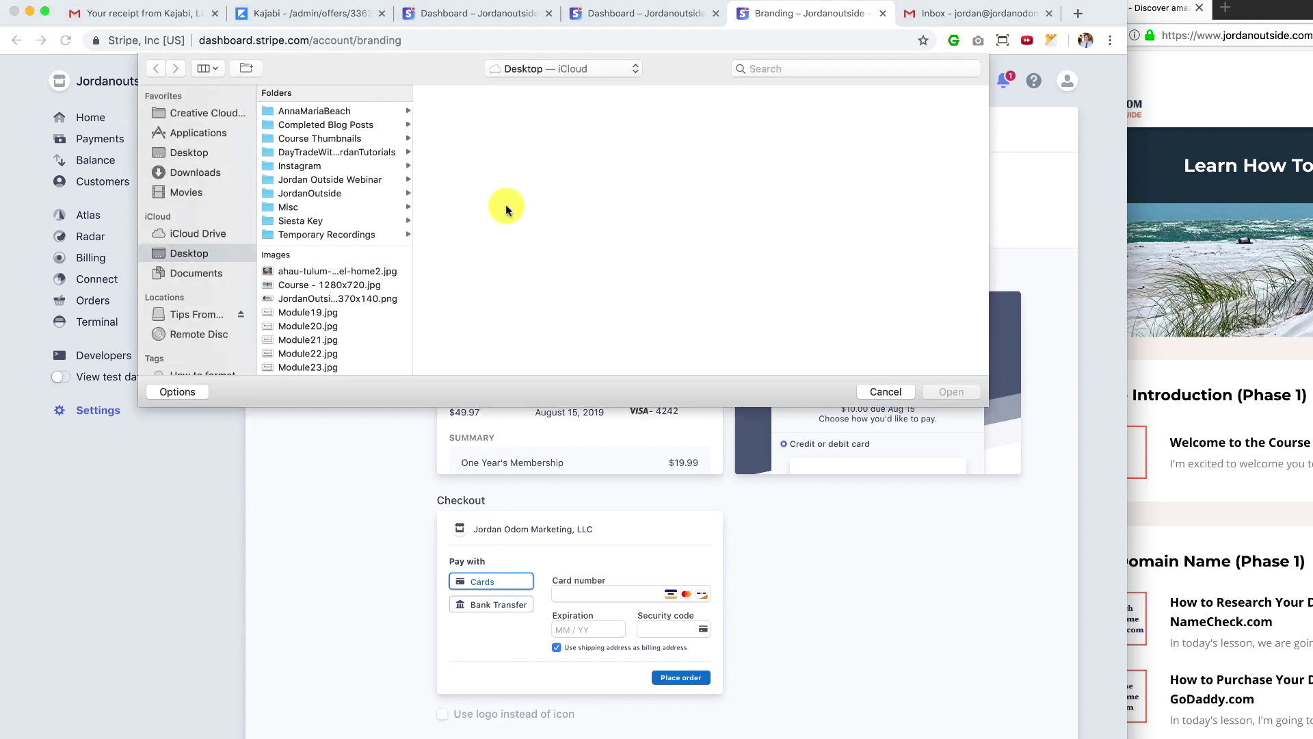
{"action": "left_click", "coordinate": [336, 299]}
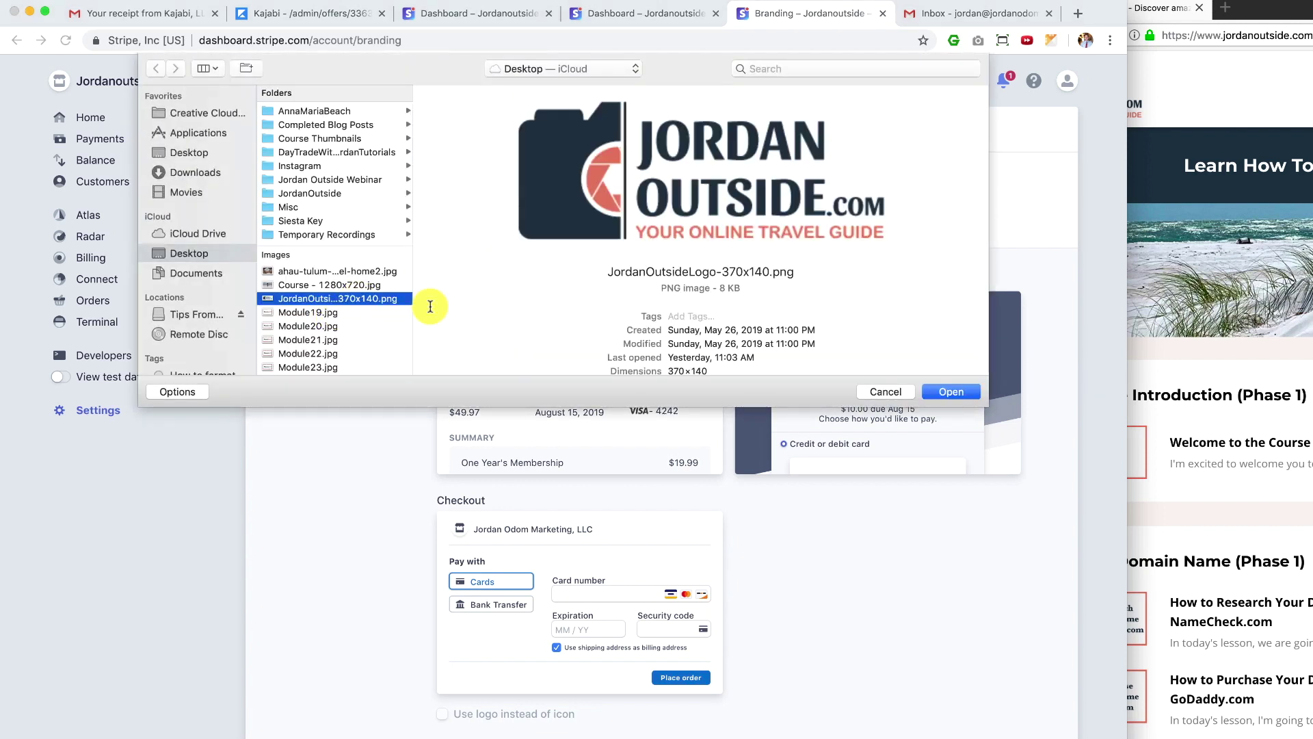
{"action": "left_click", "coordinate": [952, 391]}
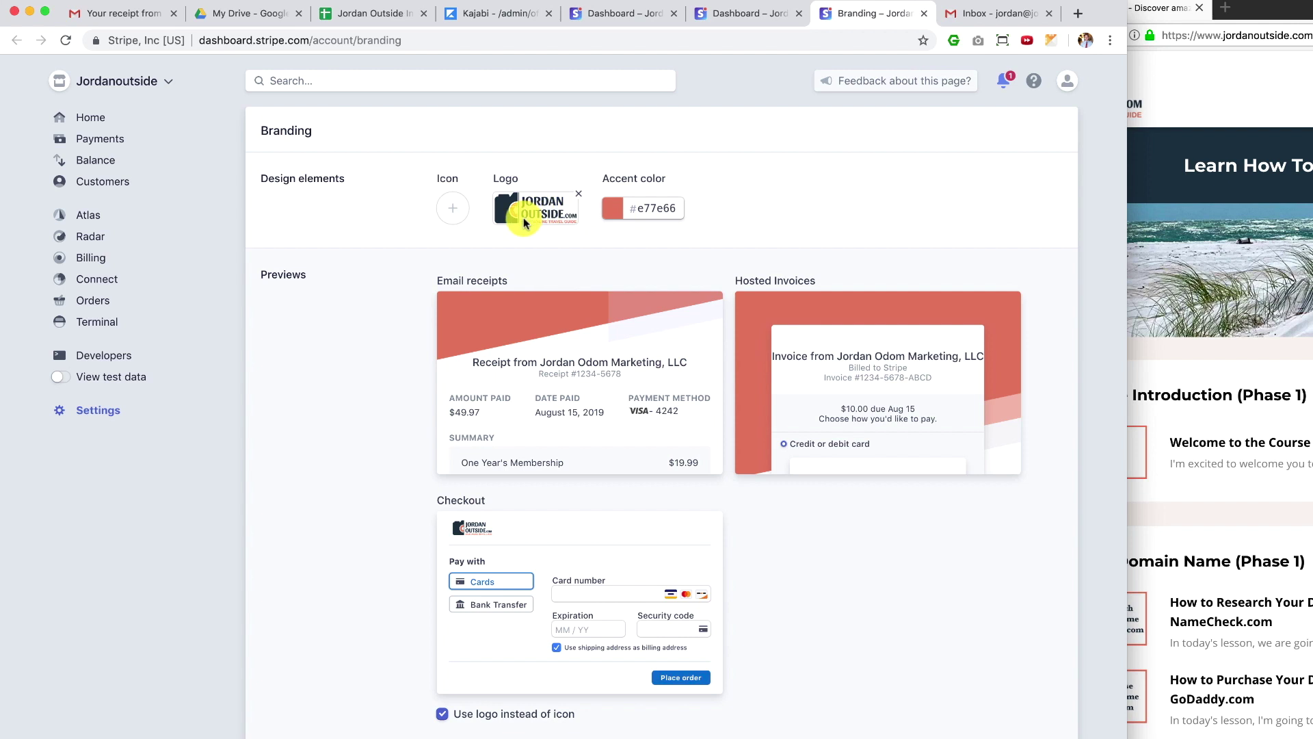
{"action": "left_click", "coordinate": [453, 213]}
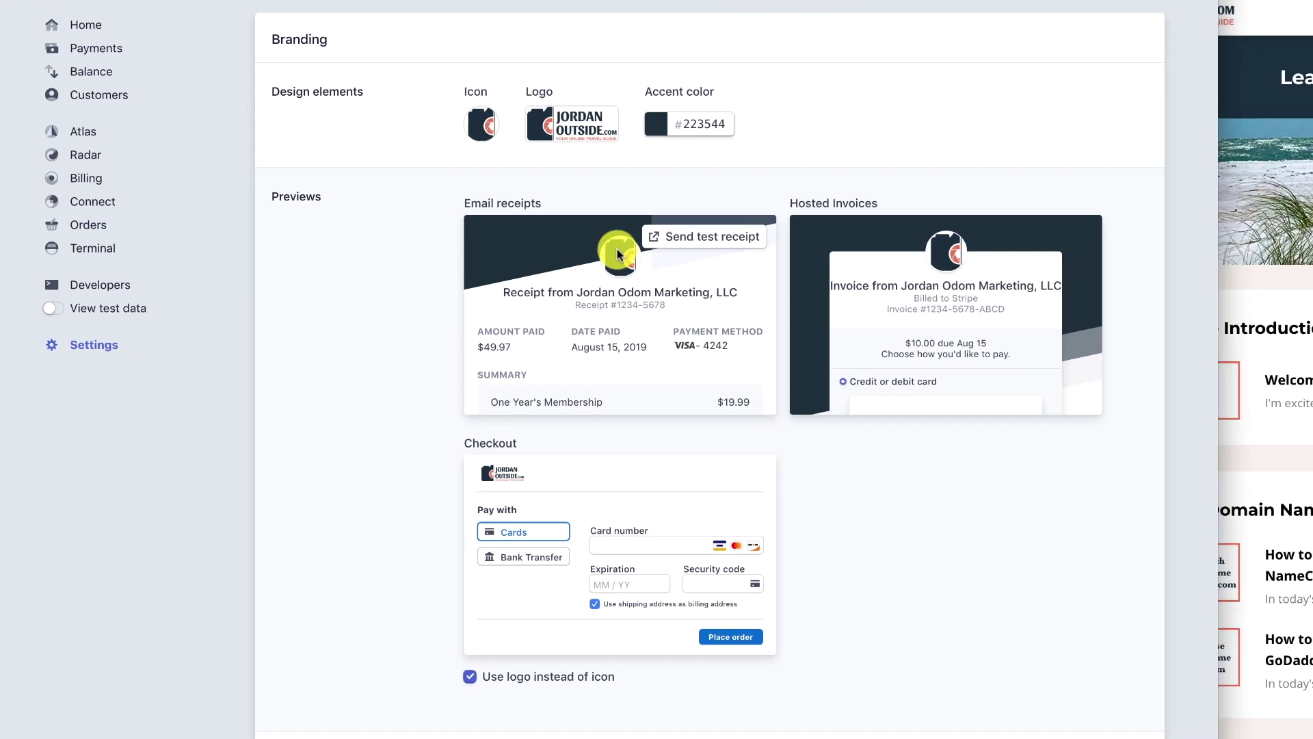
{"action": "scroll", "coordinate": [579, 329], "scroll_direction": "down", "scroll_amount": 3}
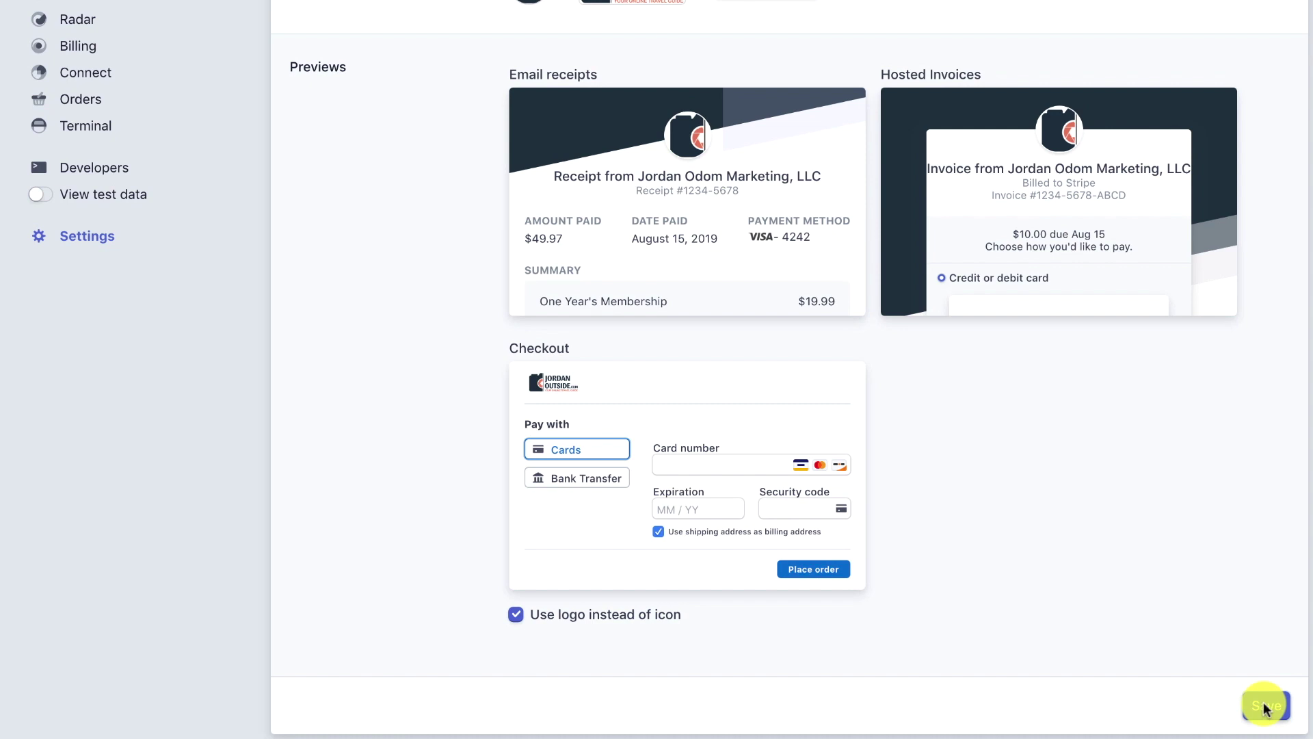
{"action": "left_click", "coordinate": [1266, 707]}
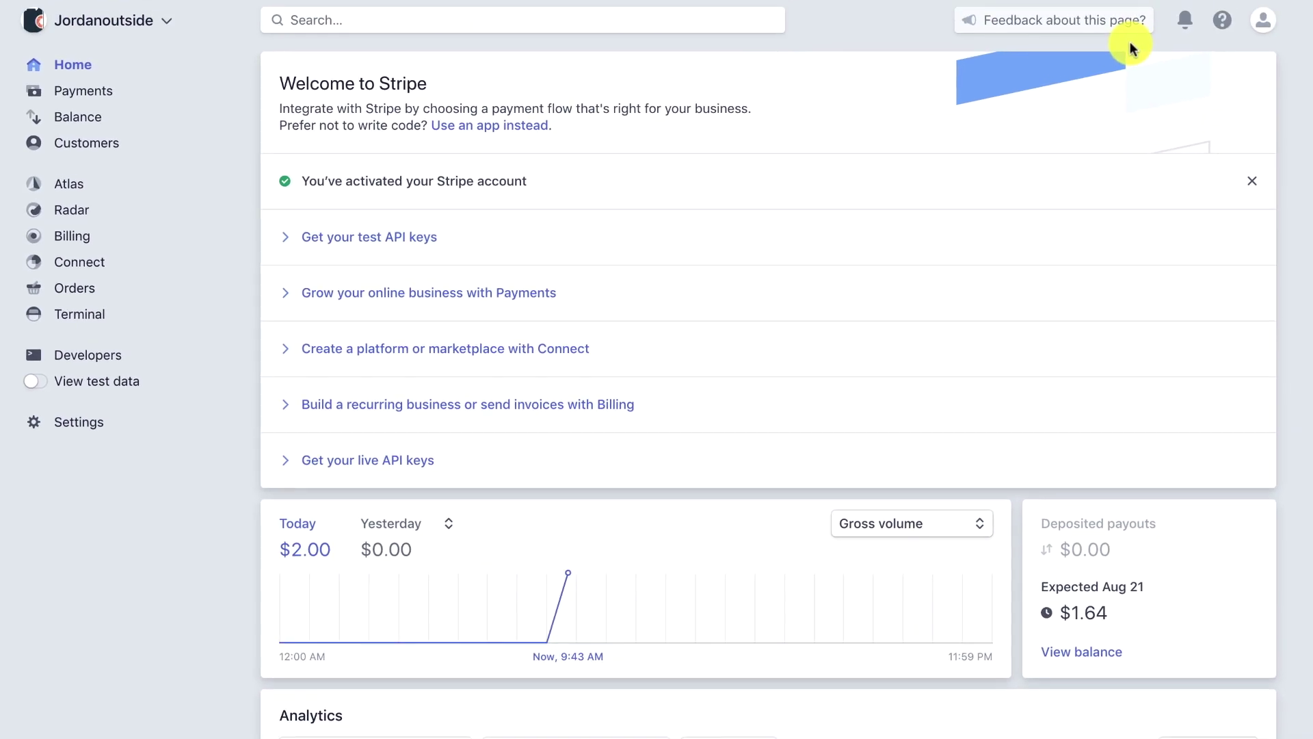
{"action": "left_click", "coordinate": [1182, 23]}
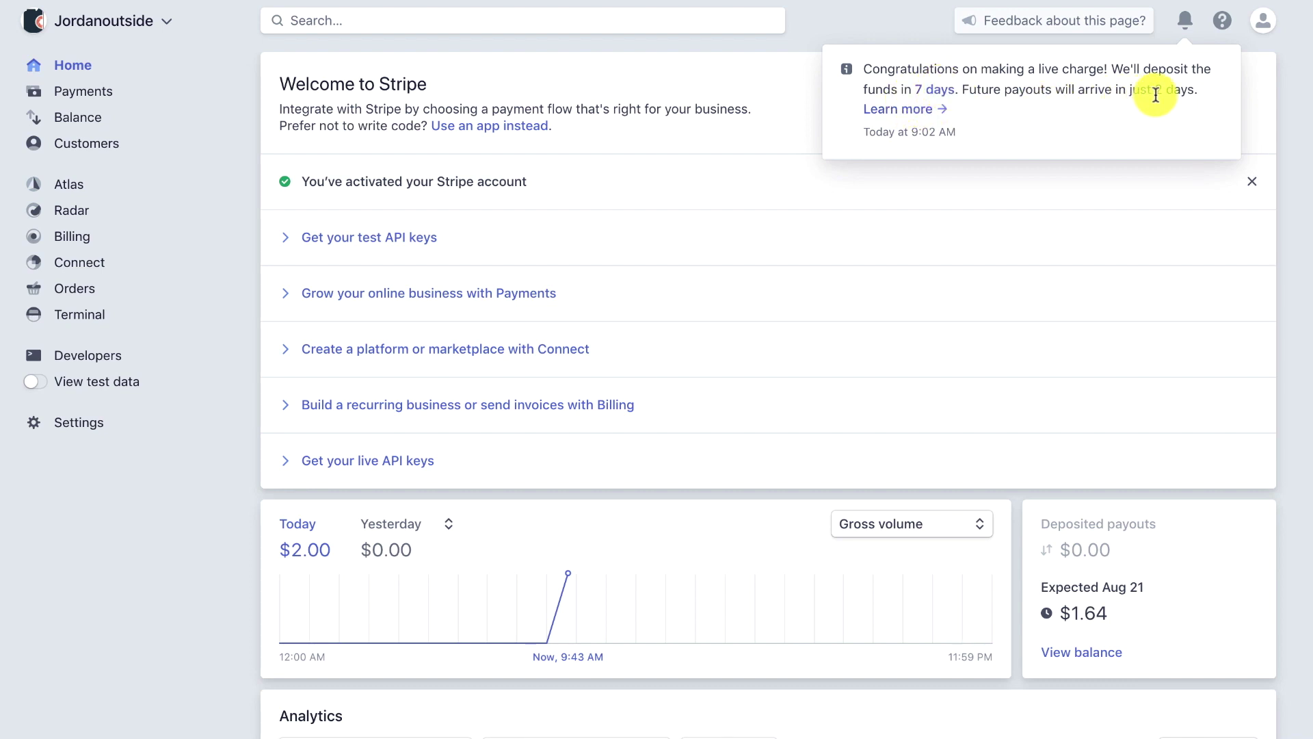
{"action": "left_click", "coordinate": [1276, 89]}
{"action": "left_click", "coordinate": [380, 236]}
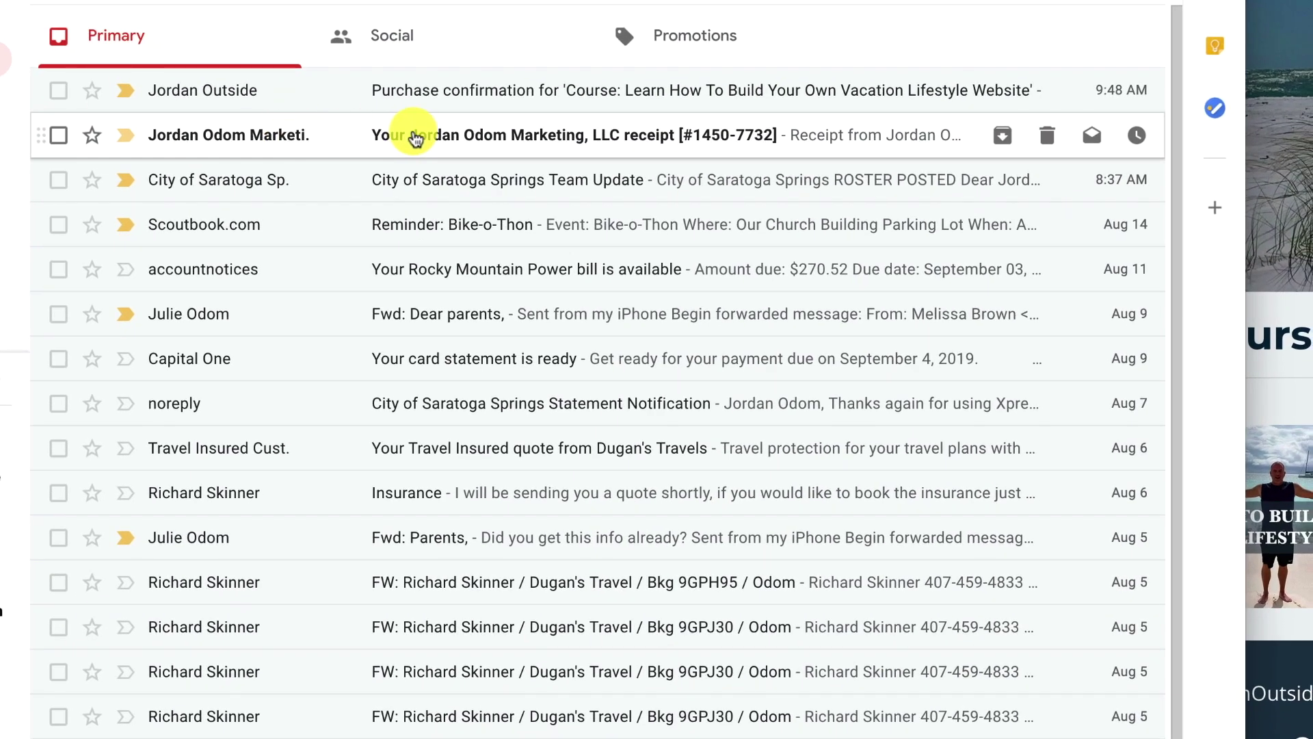
Step: View the branded Jordan Odom Marketing, LLC $2.00 receipt email, then return to Kajabi
{"action": "left_click", "coordinate": [415, 138]}
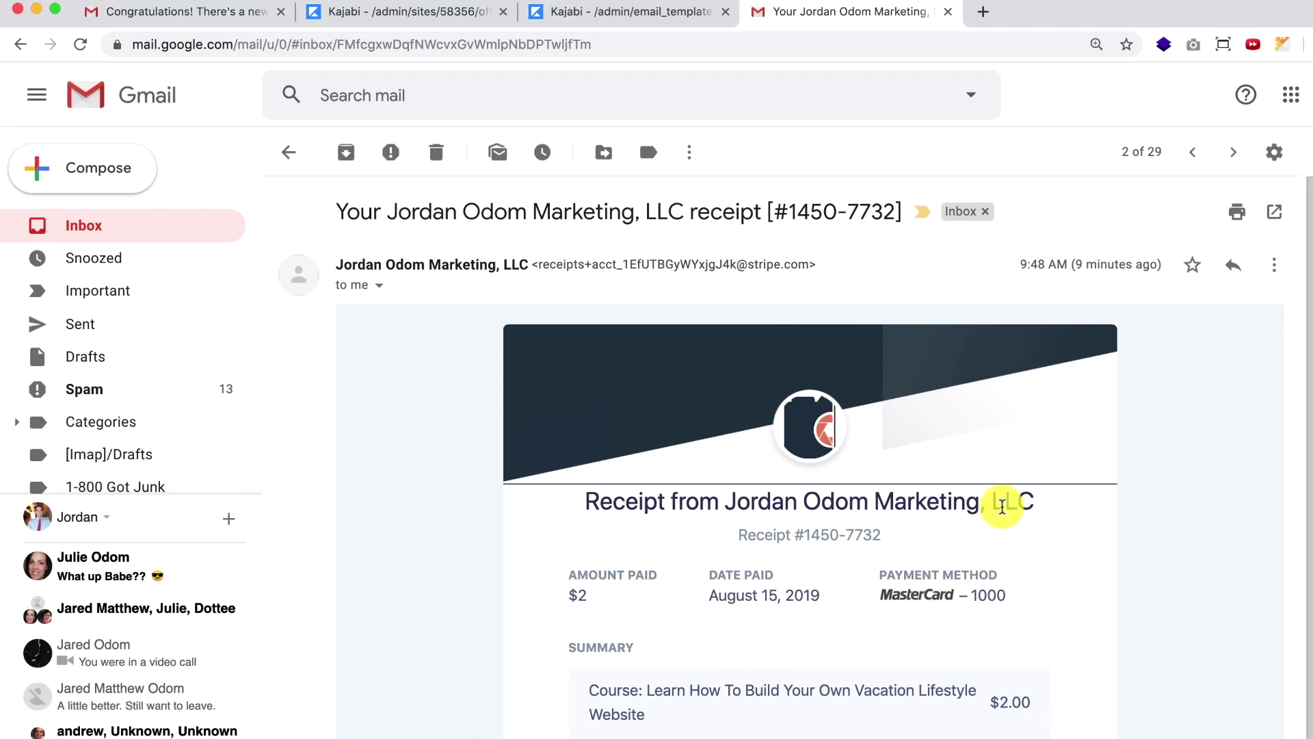
{"action": "left_click", "coordinate": [621, 12]}
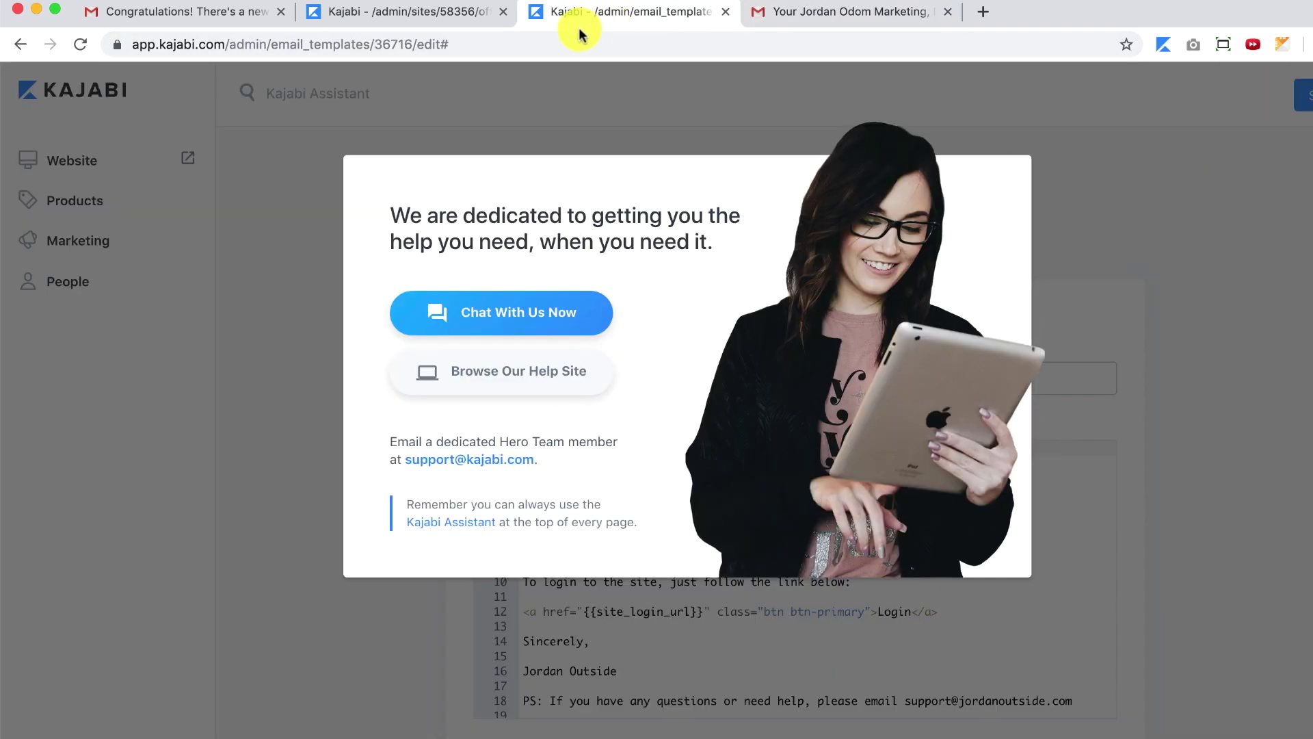
Step: Start editing the checkout for the Vacation Lifestyle Website offer
{"action": "left_click", "coordinate": [393, 13]}
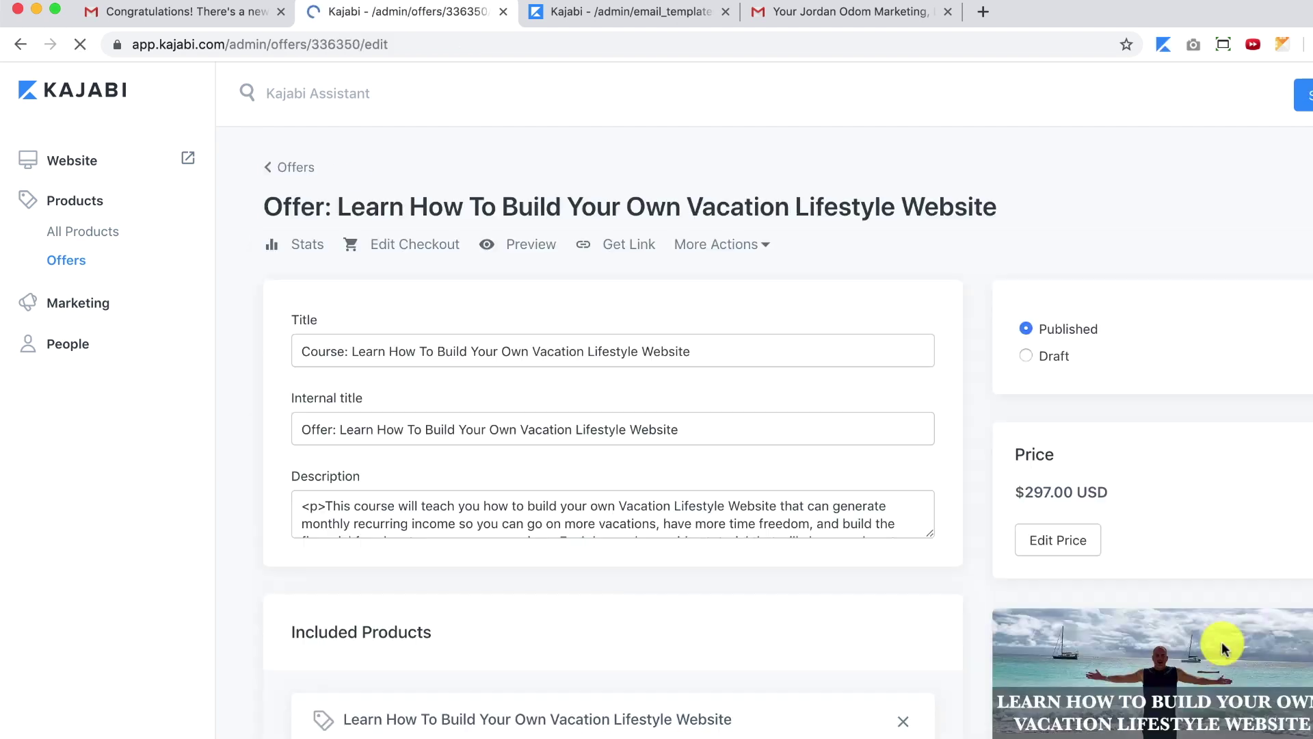
{"action": "left_click", "coordinate": [419, 235]}
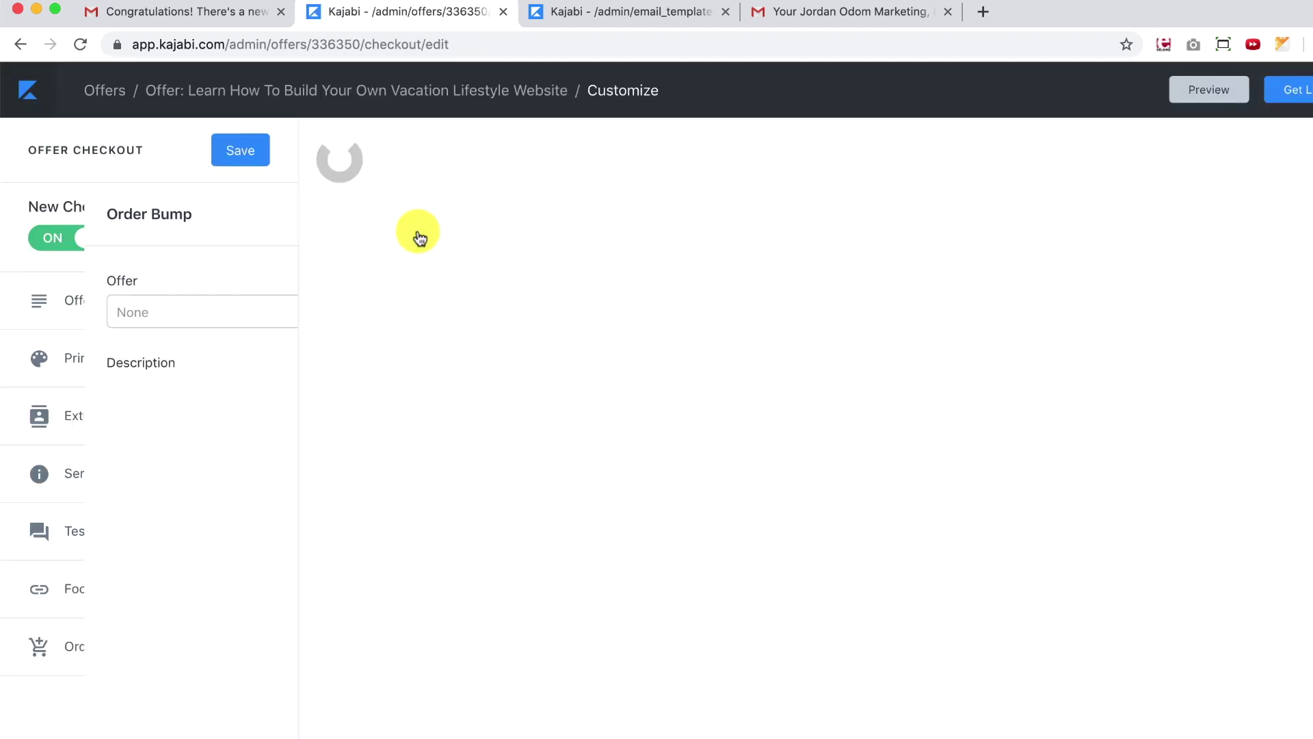
{"action": "scroll", "coordinate": [583, 625], "scroll_direction": "down", "scroll_amount": 4}
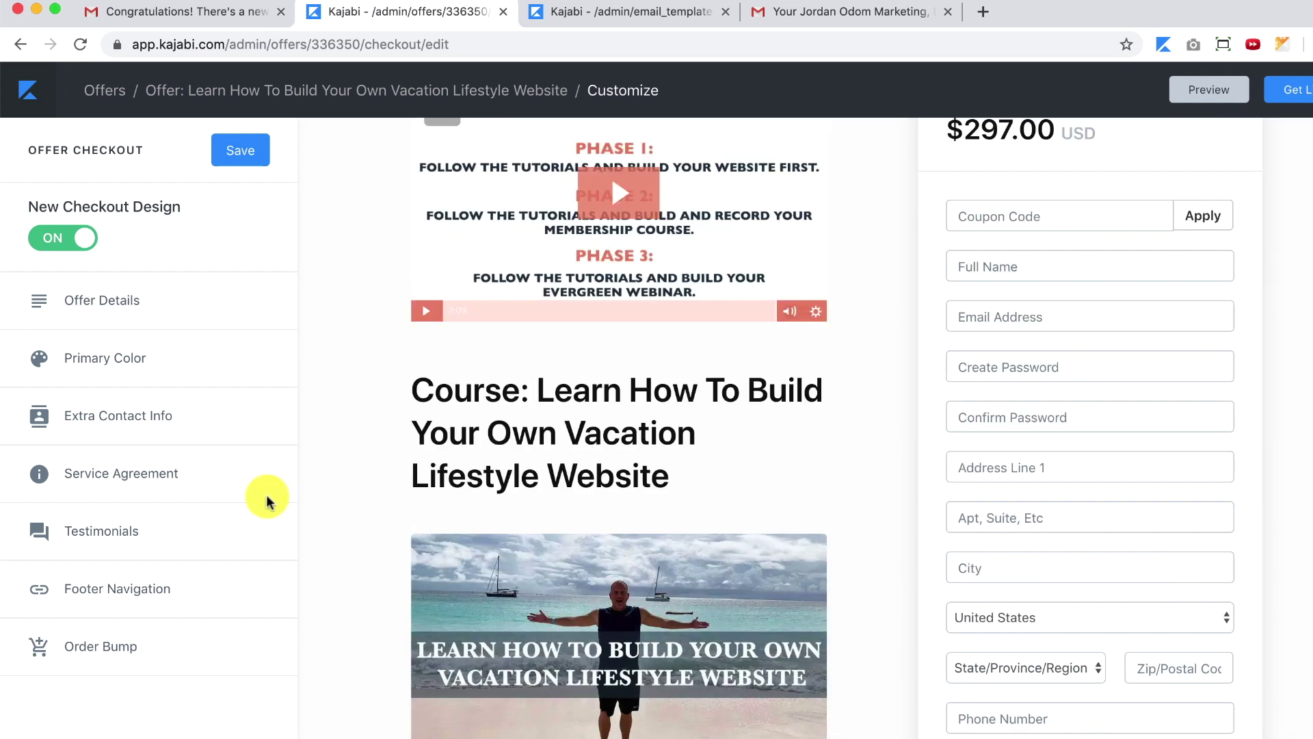
Step: Set the Service Agreement to custom text noting receipts show Jordan Odom Marketing, LLC
{"action": "left_click", "coordinate": [128, 474]}
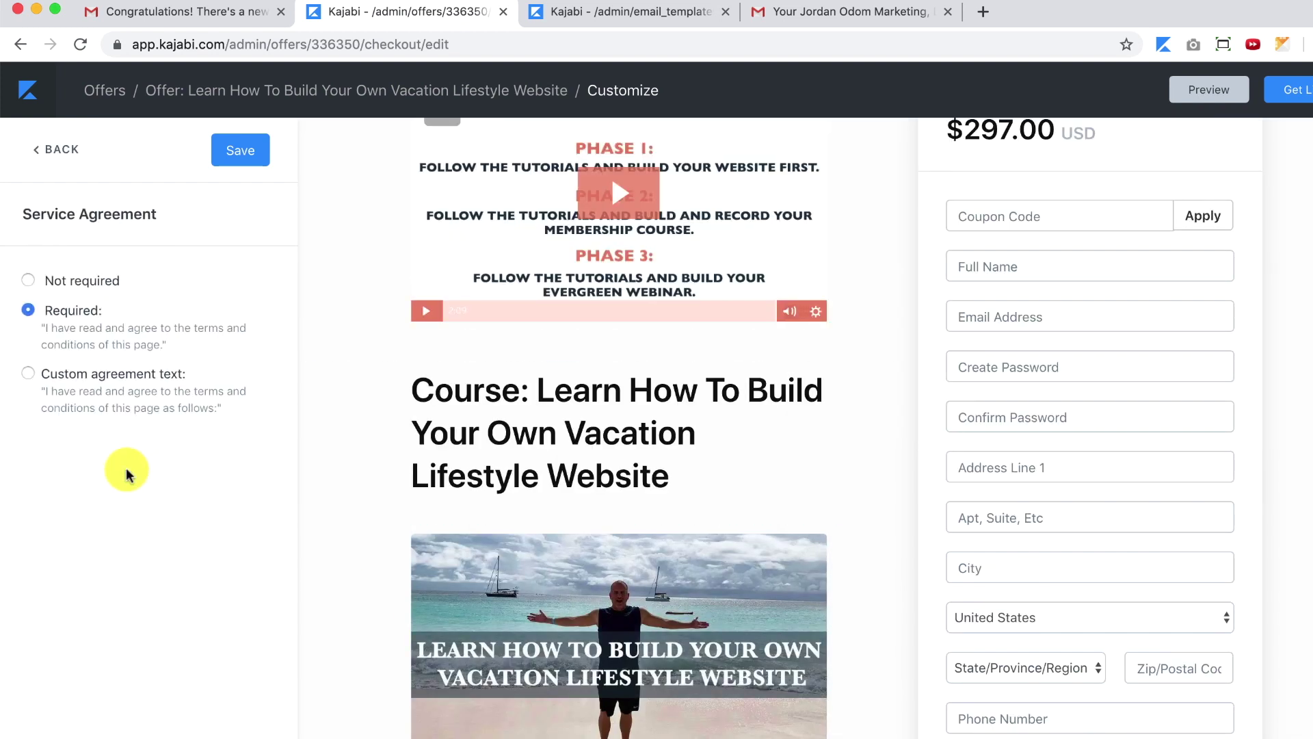
{"action": "left_click", "coordinate": [29, 376]}
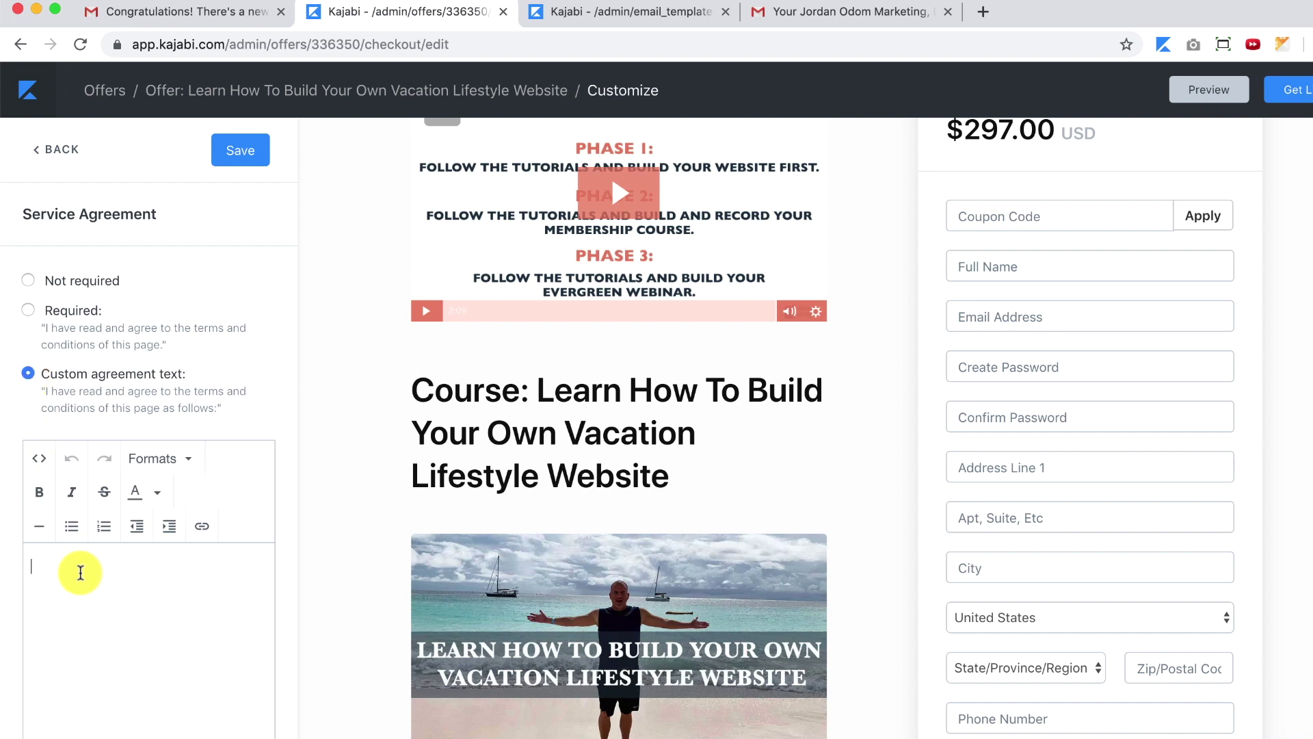
{"action": "left_click", "coordinate": [80, 573]}
{"action": "type", "text": "Note: Your receipt will show Jordan Odom Marketing, LLC on your purchase receipt."}
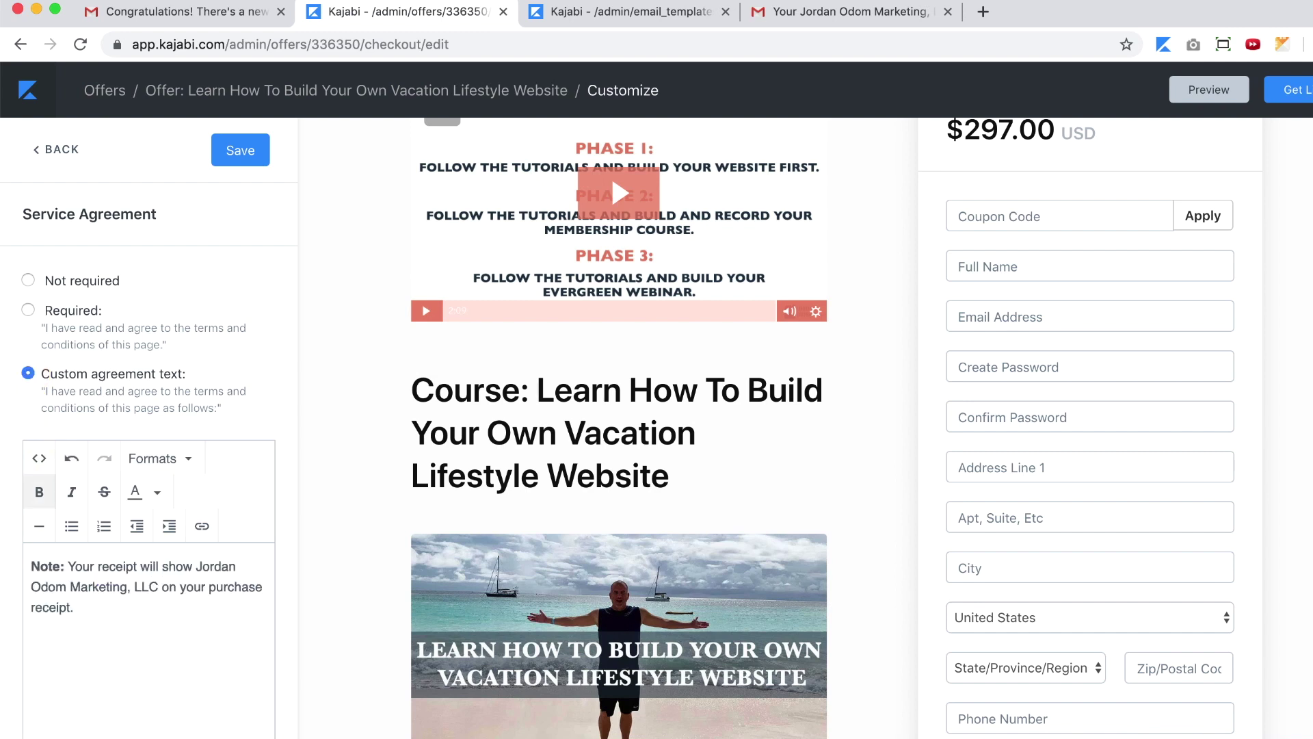
Step: Save the custom agreement and checkout changes, then return to the section list
{"action": "left_click", "coordinate": [241, 150]}
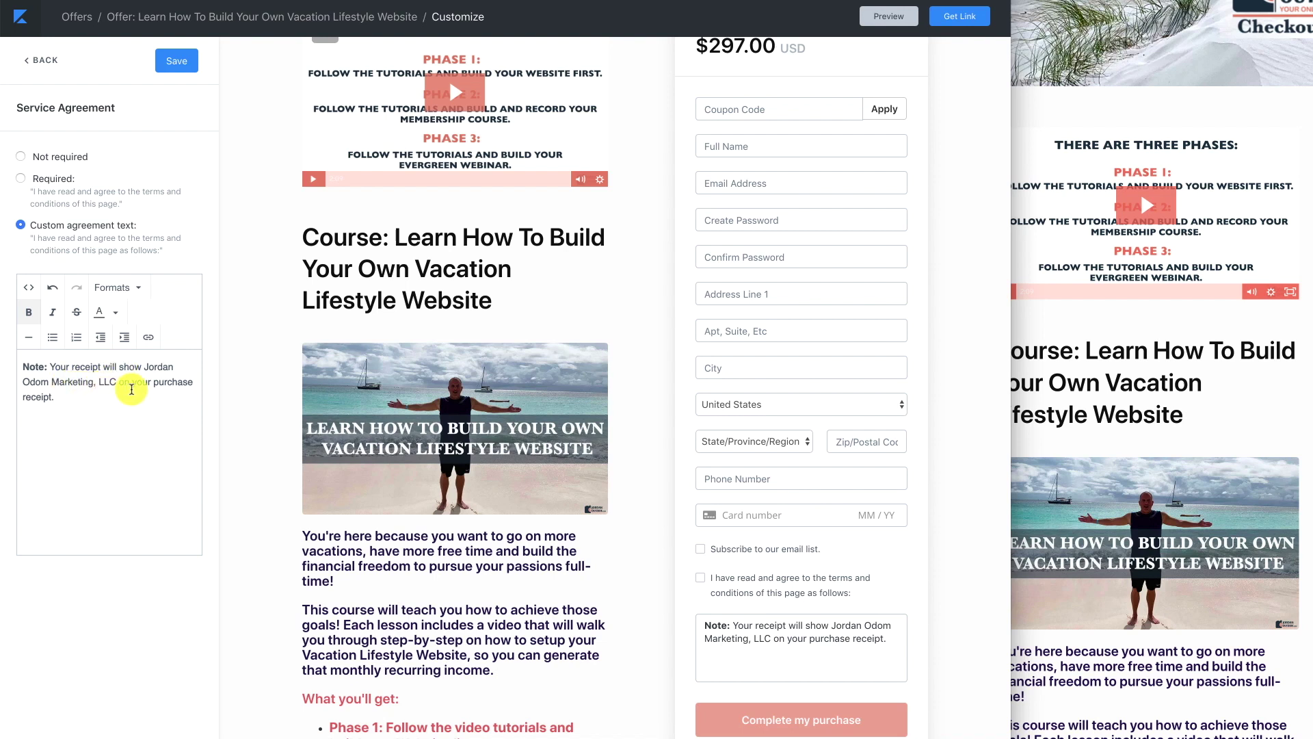
{"action": "left_click", "coordinate": [176, 61]}
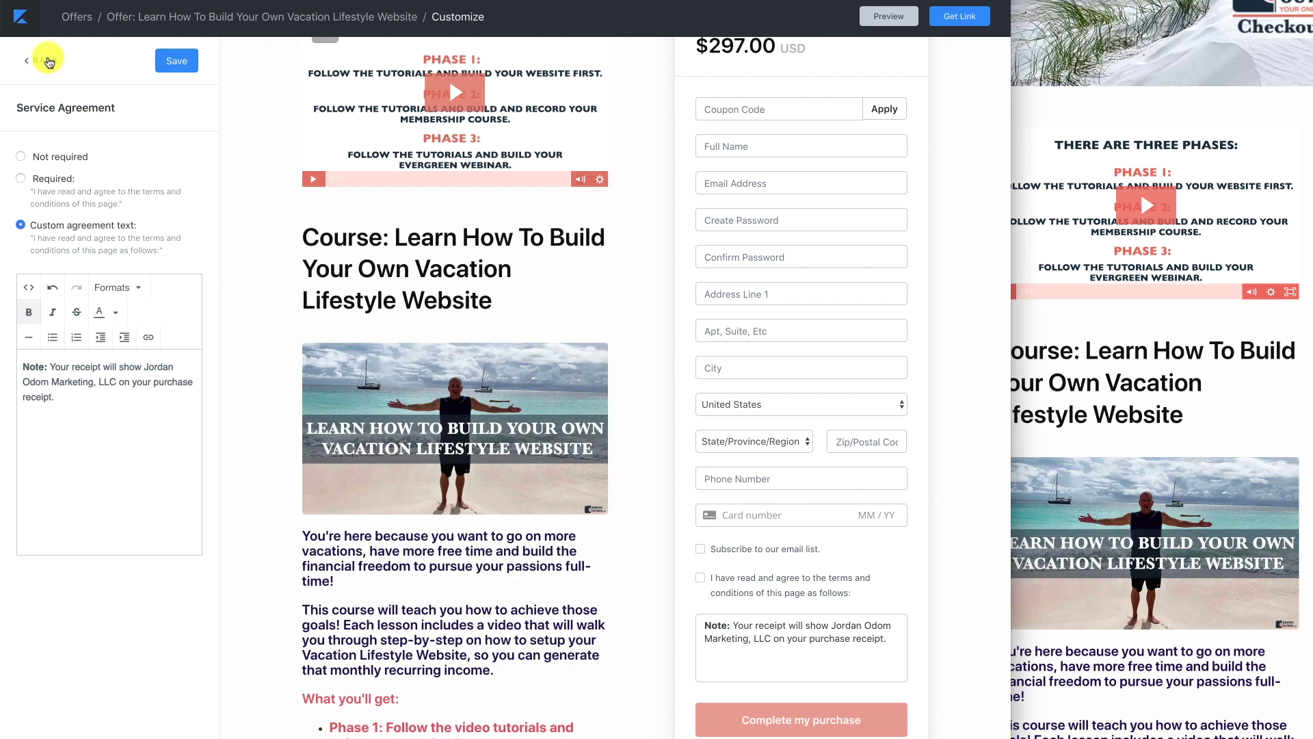
{"action": "left_click", "coordinate": [48, 62]}
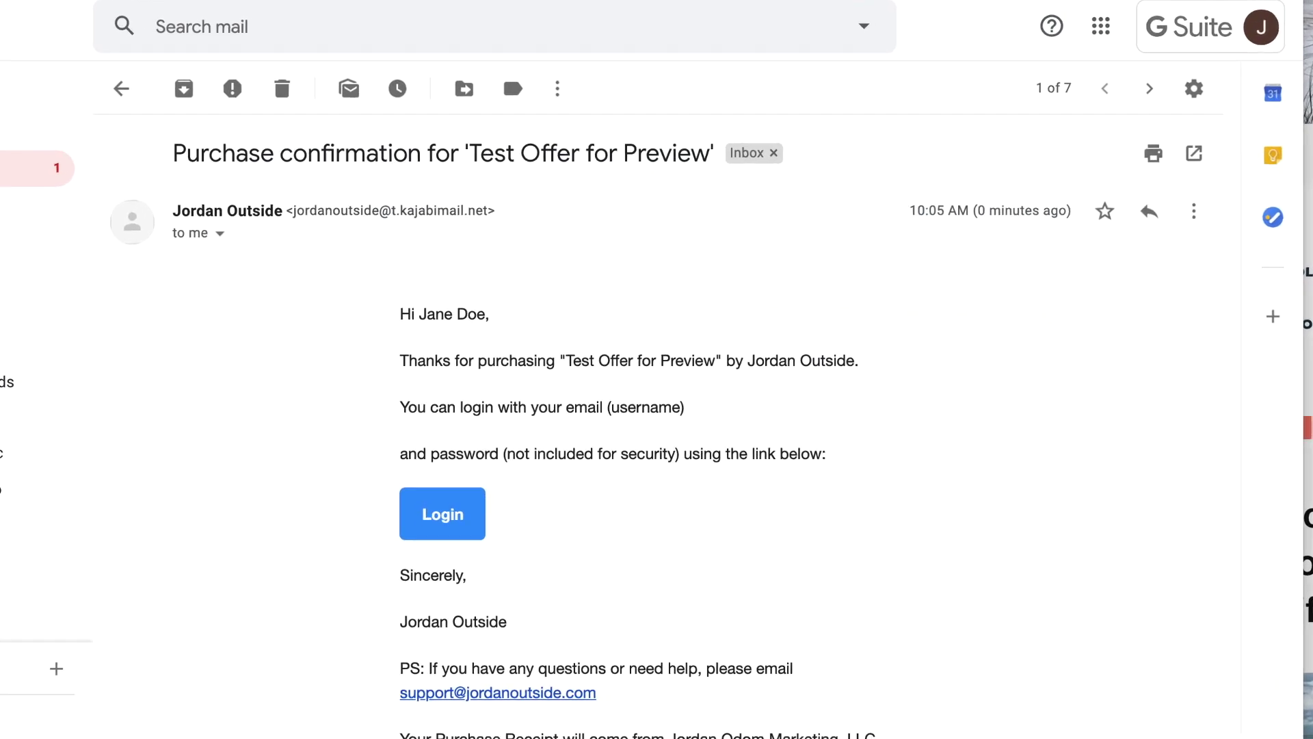